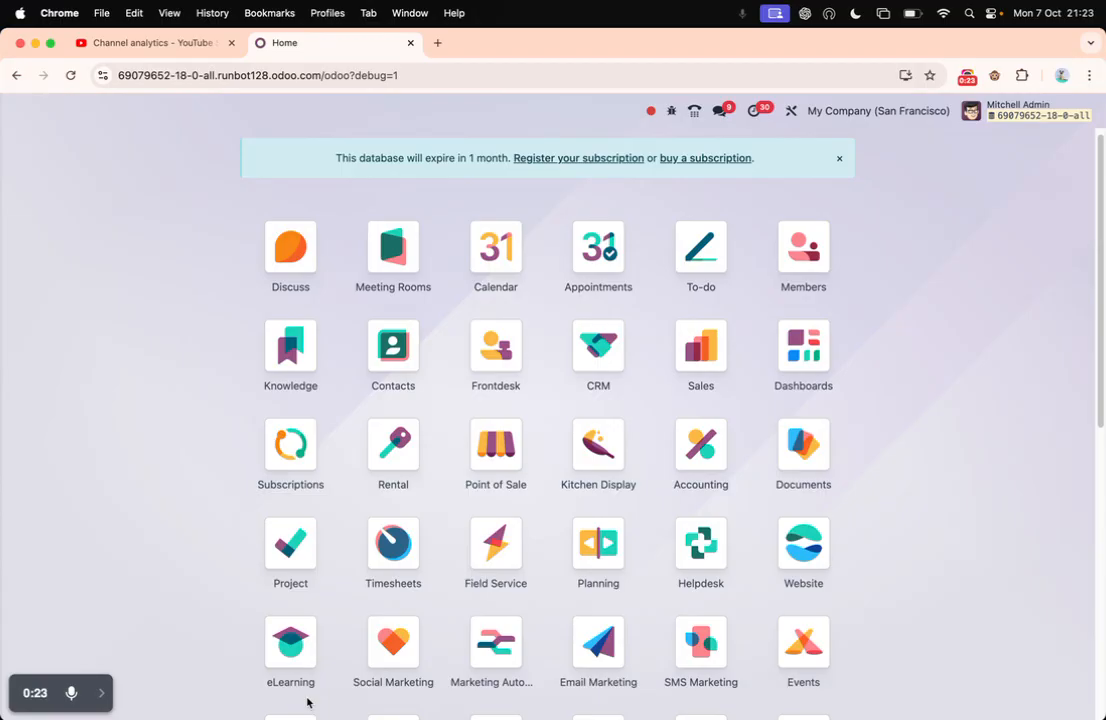
# Open the Apps list to view the installable modules
pyautogui.scroll(-1, 480, 615)
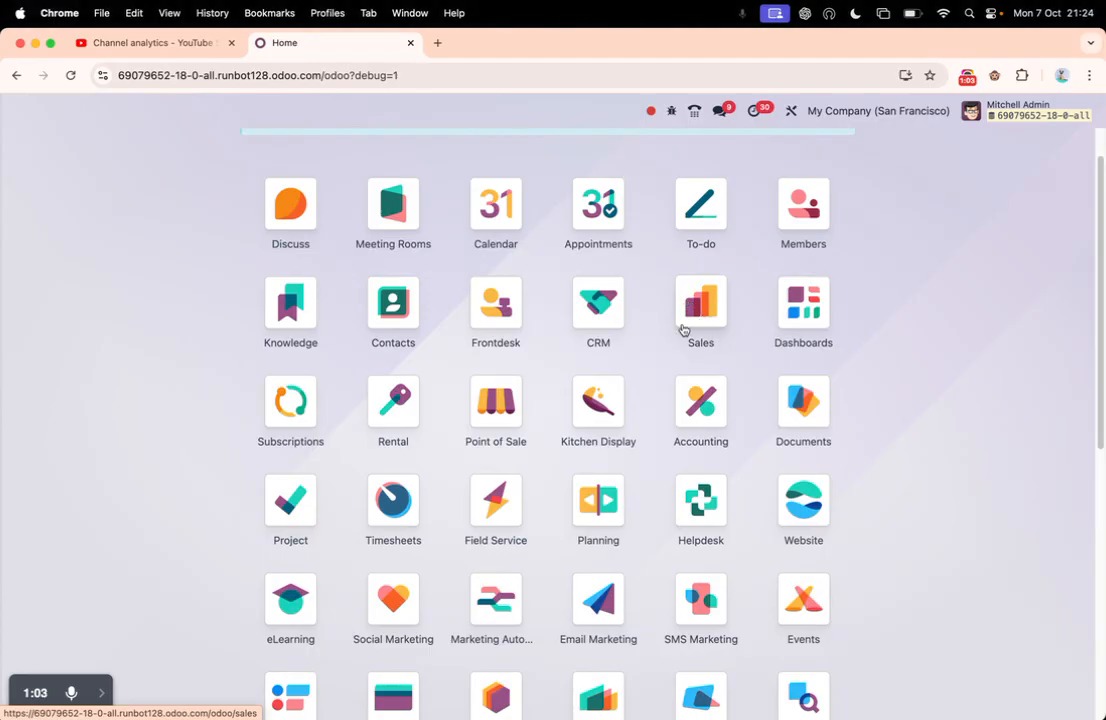
pyautogui.scroll(-3, 604, 478)
pyautogui.scroll(-5, 604, 478)
pyautogui.click(714, 570)
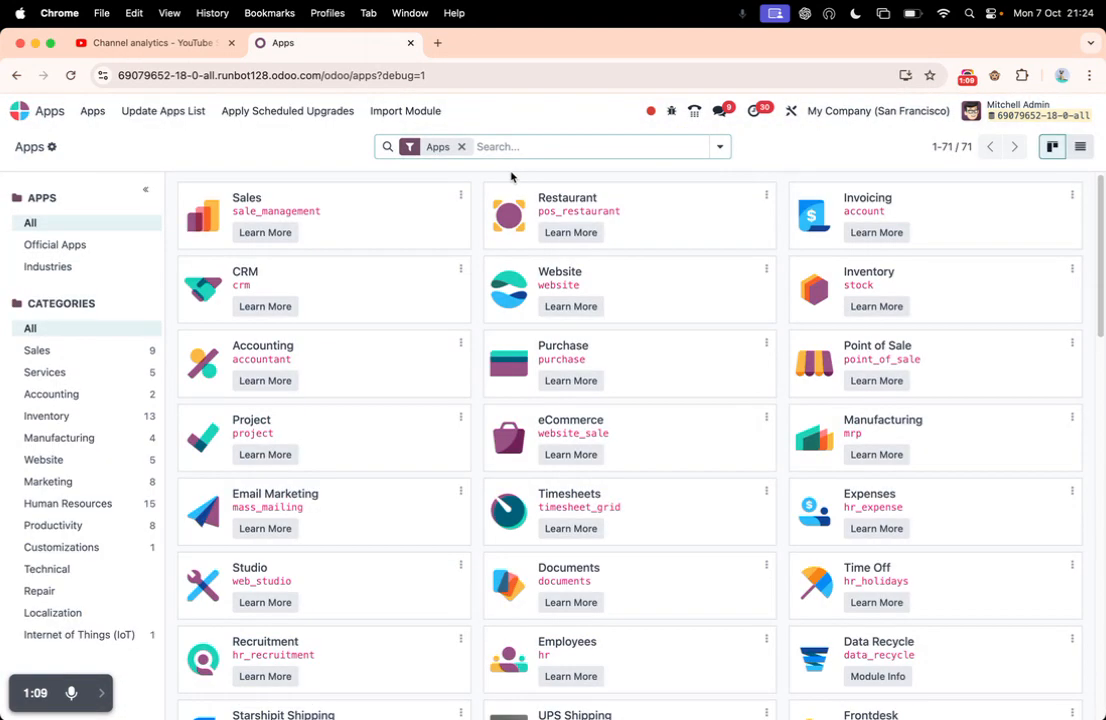
# Remove the default Apps filter and search the modules for "sale"
pyautogui.press('BackSpace')
pyautogui.write('sale')
pyautogui.click(383, 178)
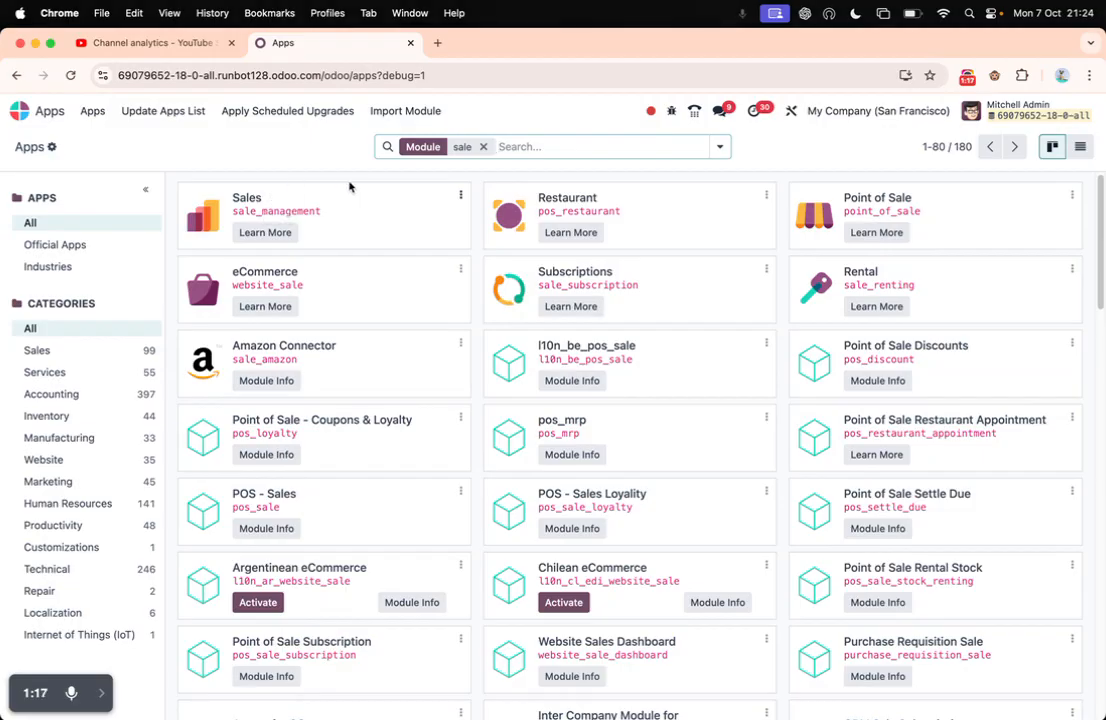
# Search the modules for "accounting" instead, clear that search and highlight the Invoicing module's name
pyautogui.click(483, 146)
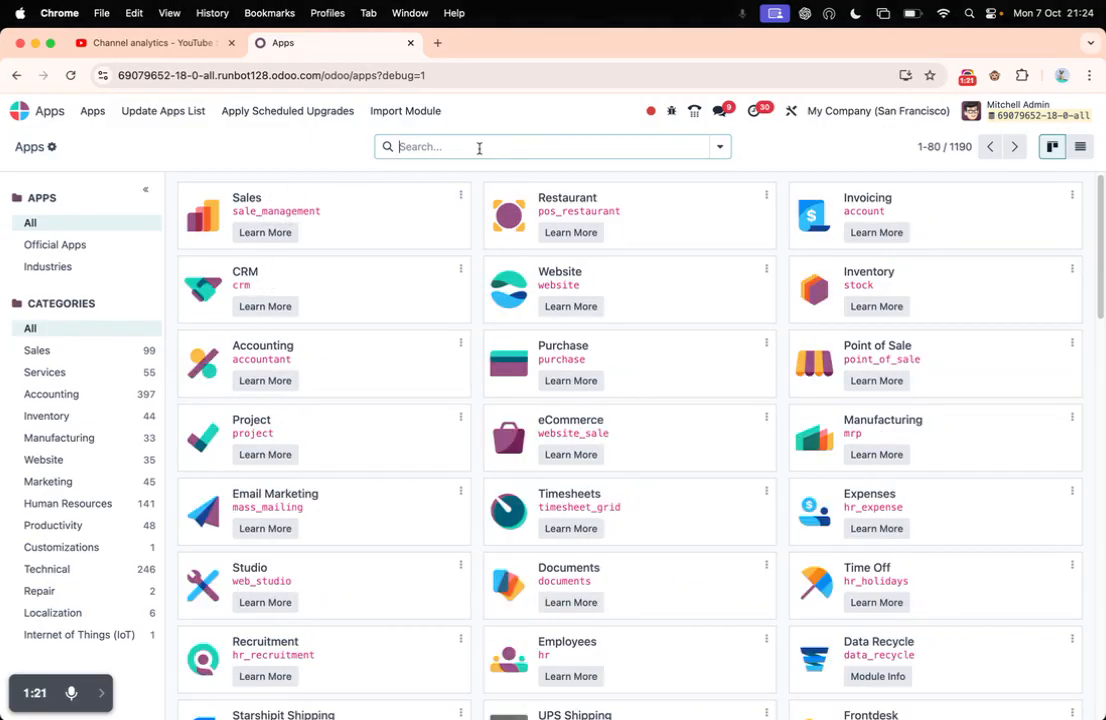
pyautogui.write('accoun')
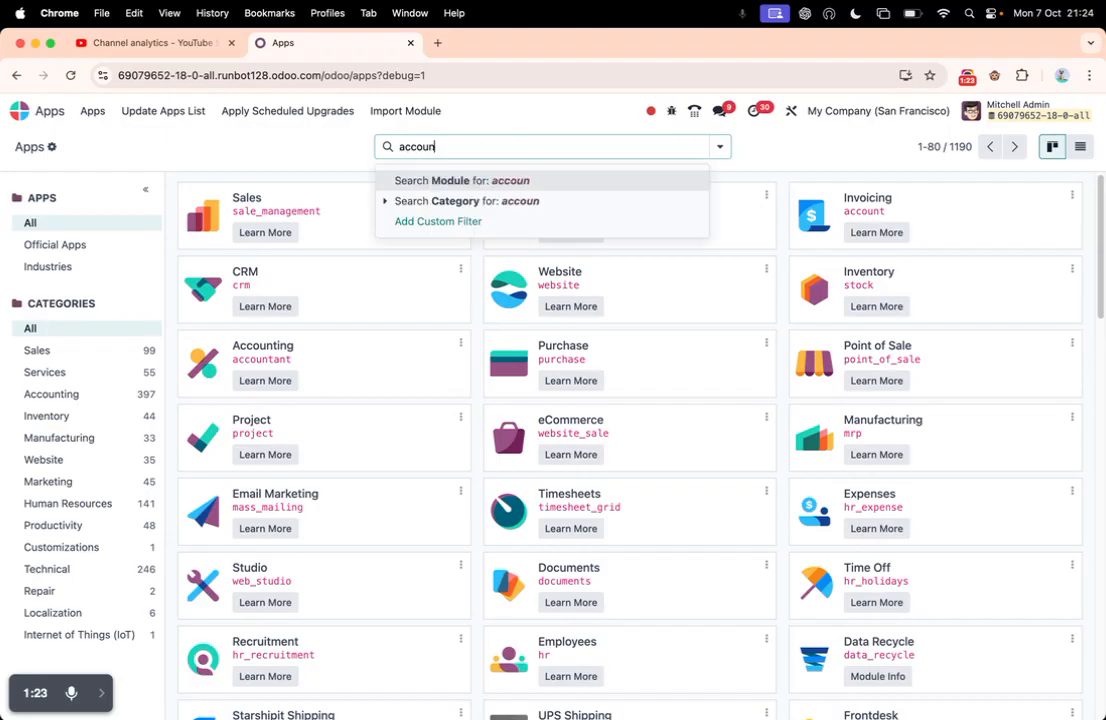
pyautogui.write('ting')
pyautogui.press('Return')
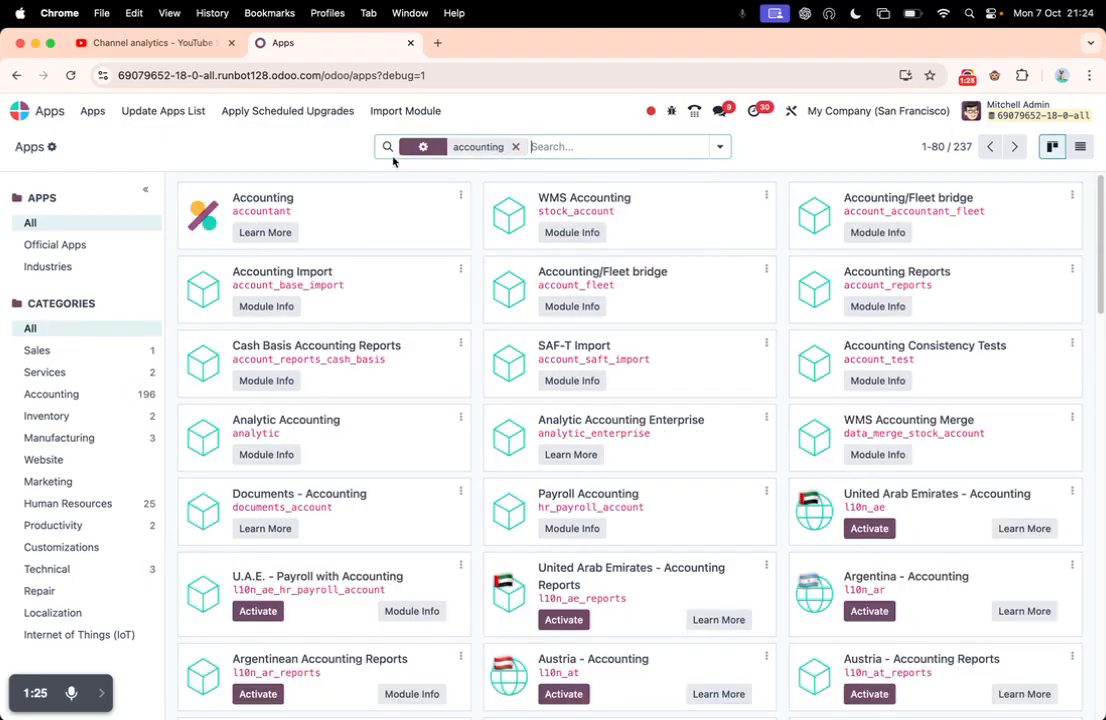
pyautogui.moveTo(230, 200); pyautogui.dragTo(428, 182)
pyautogui.click(515, 147)
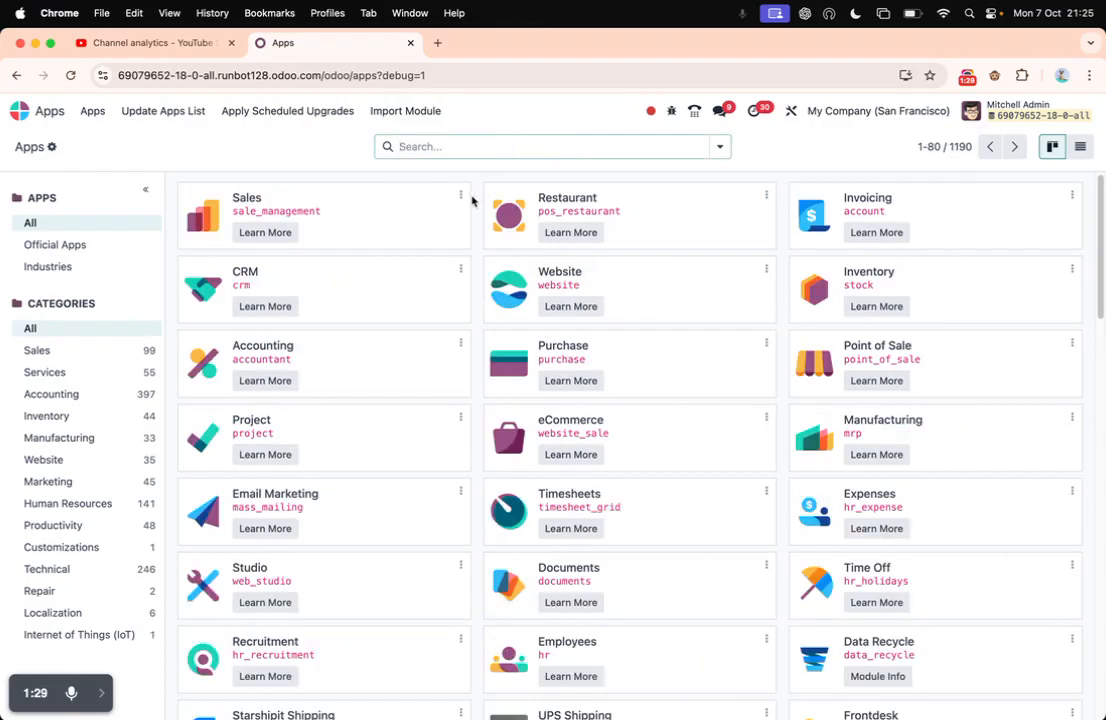
pyautogui.doubleClick(866, 200)
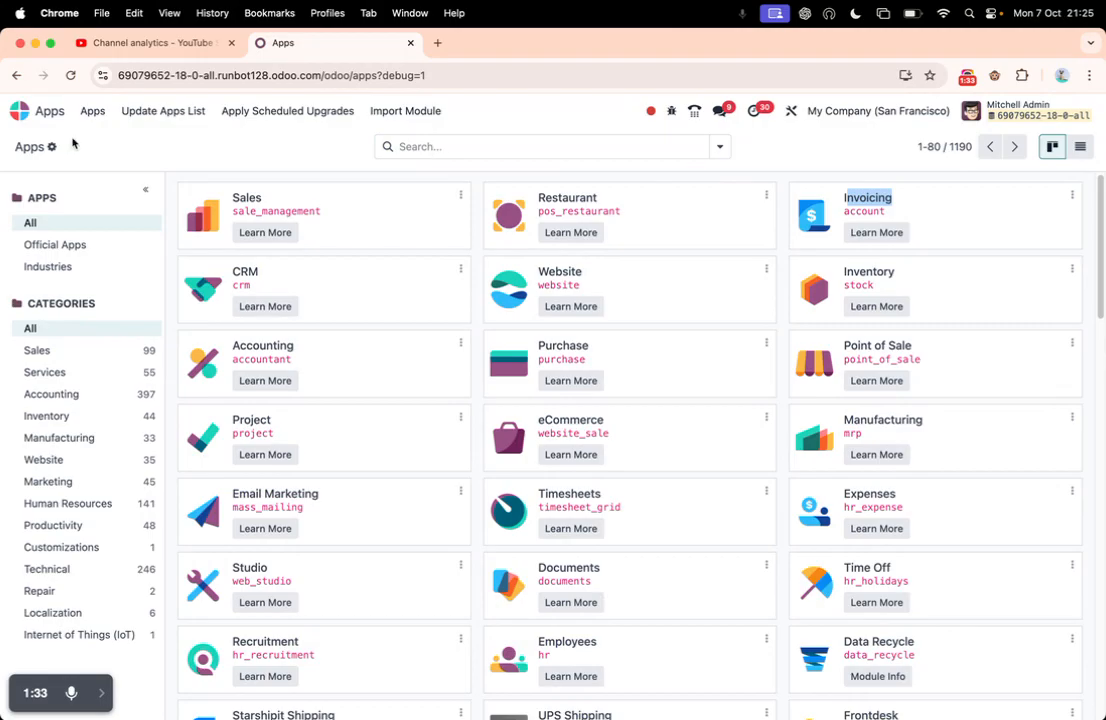
# Create a new quotation in the Sales app with Azure Interior as the customer
pyautogui.click(17, 118)
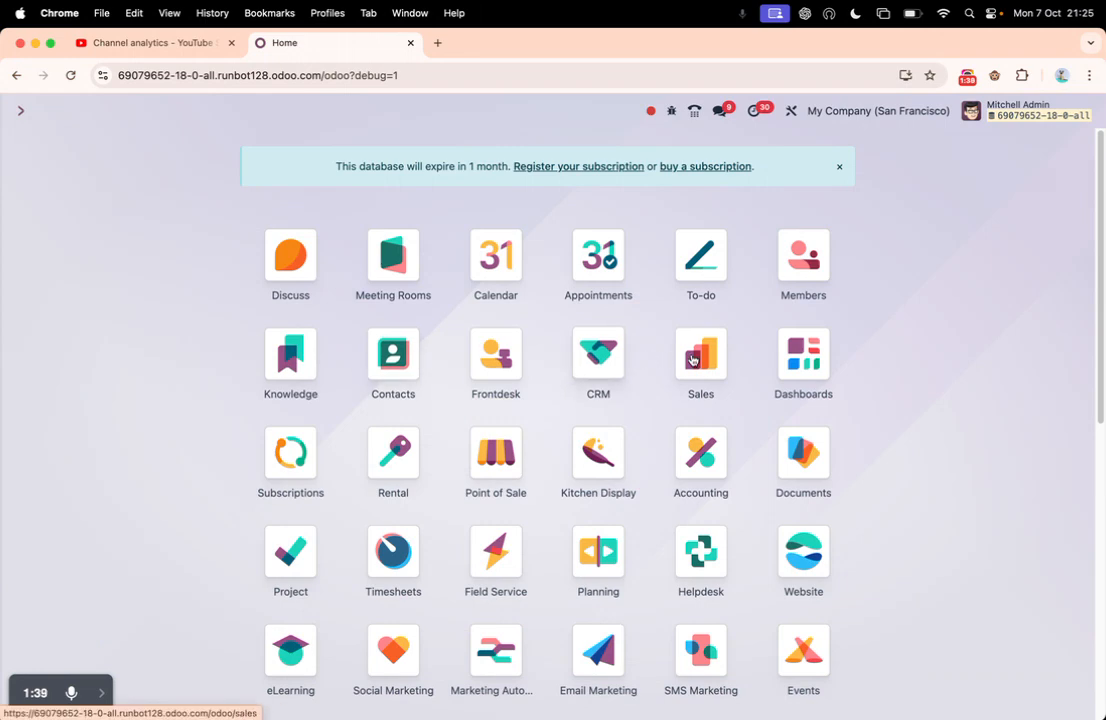
pyautogui.click(709, 377)
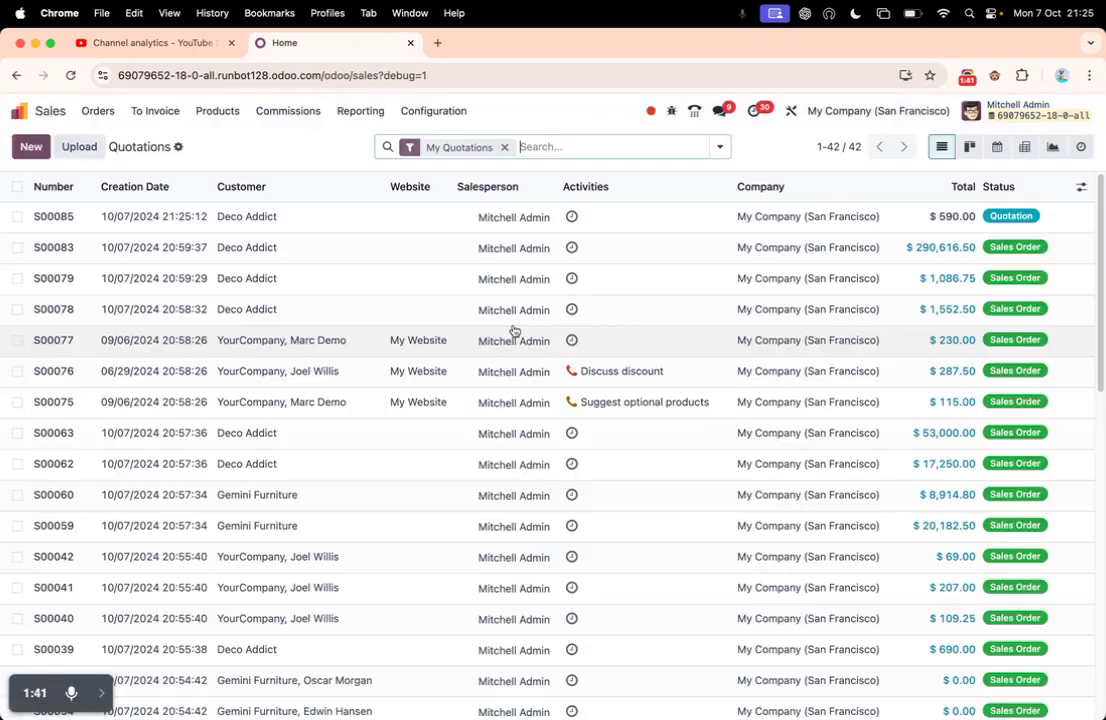
pyautogui.click(30, 147)
pyautogui.click(205, 279)
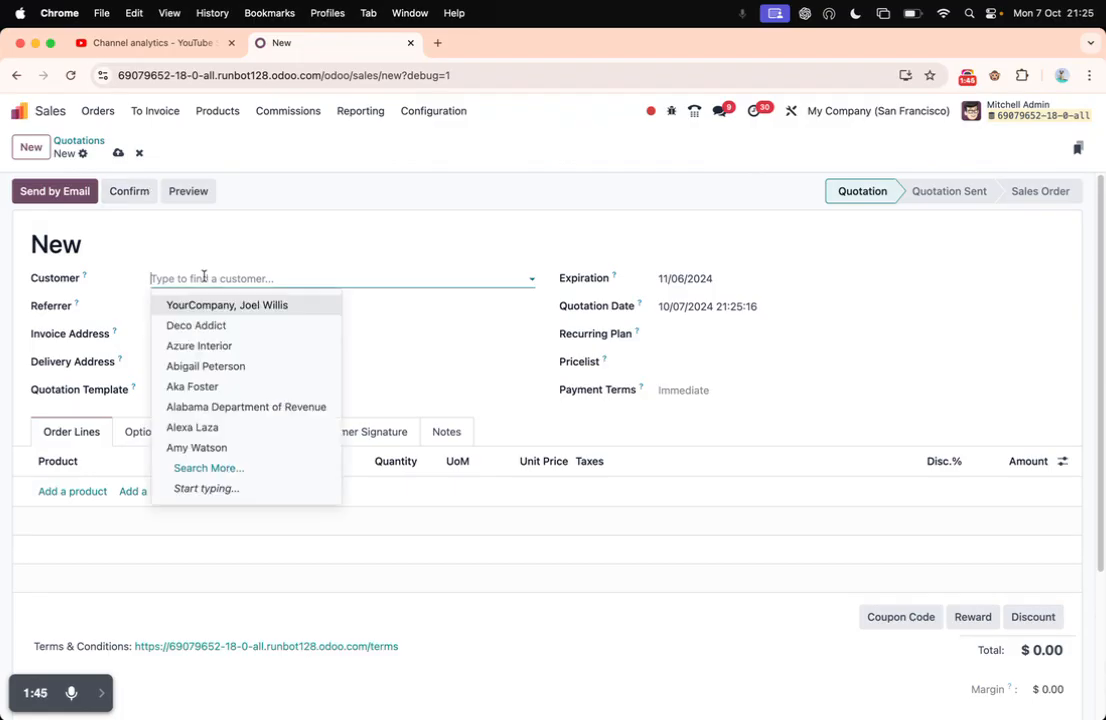
pyautogui.click(236, 350)
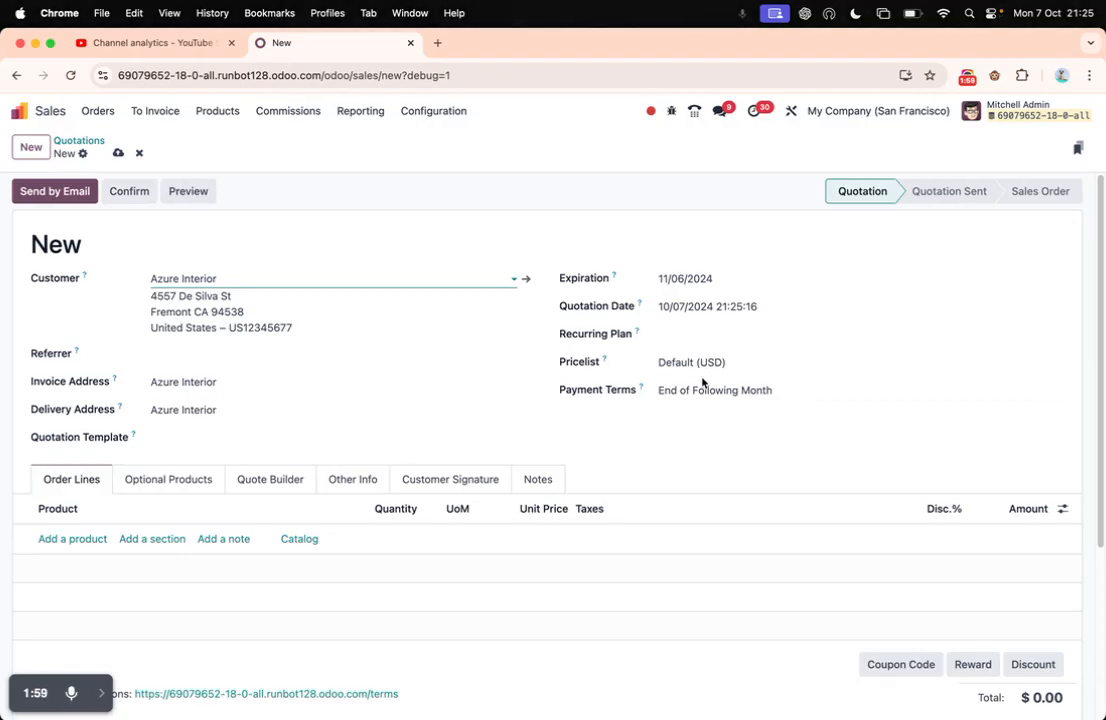
# Check the available pricelist and delivery address choices on the new quotation
pyautogui.scroll(-2, 508, 415)
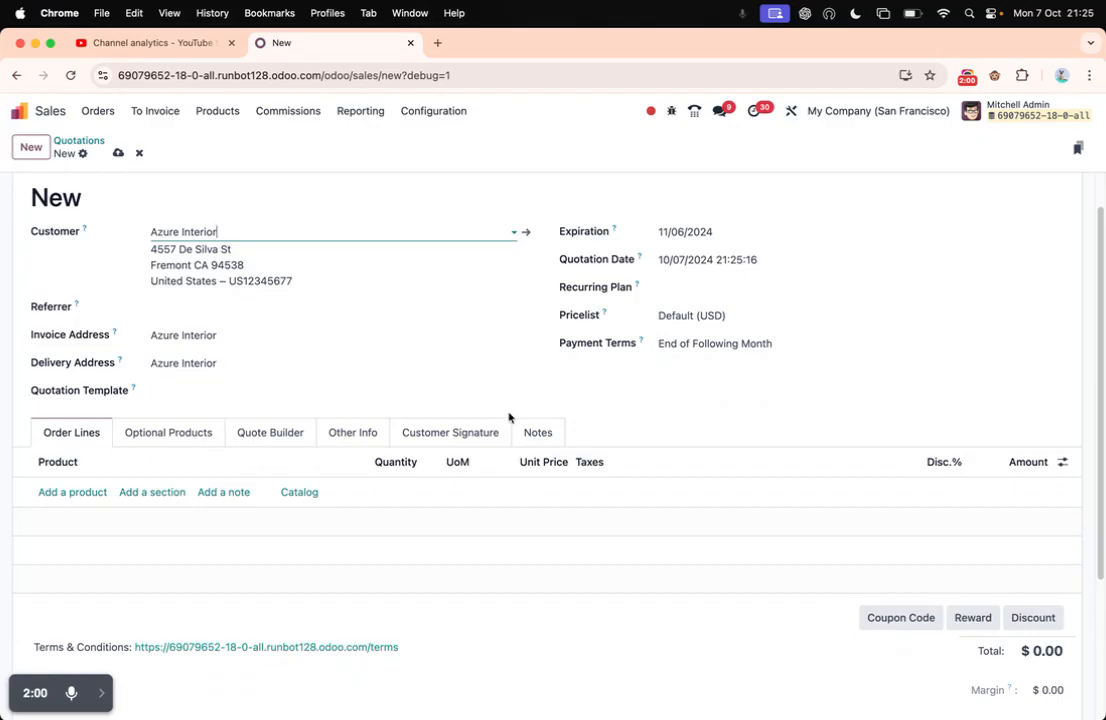
pyautogui.click(762, 318)
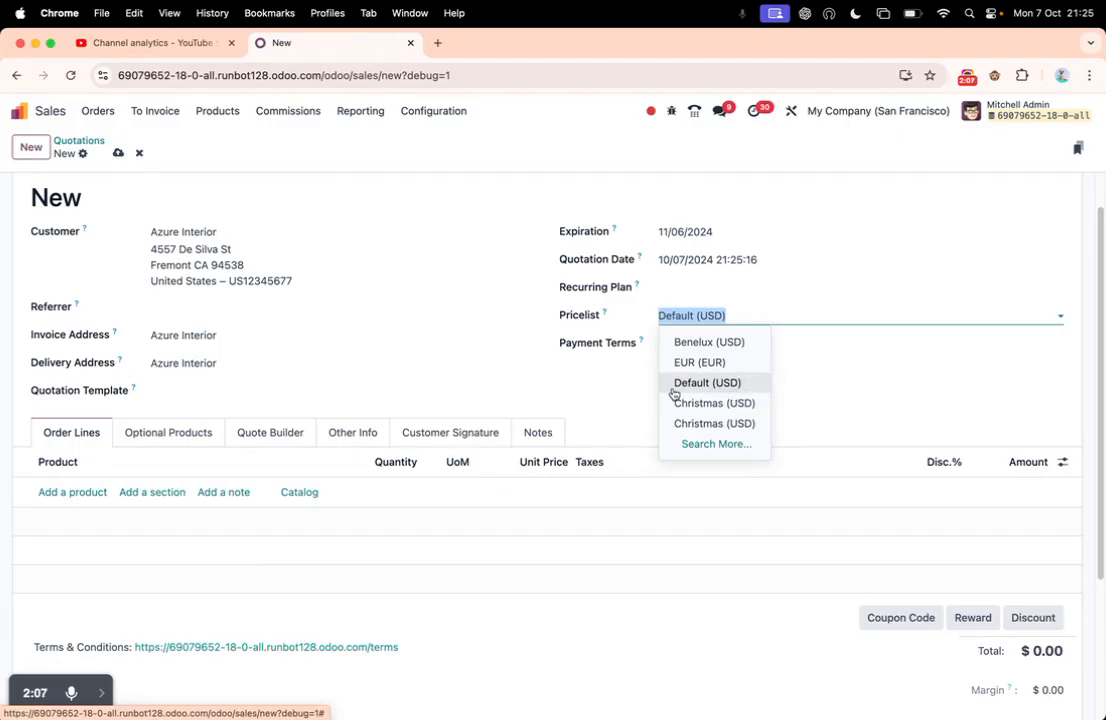
pyautogui.click(416, 364)
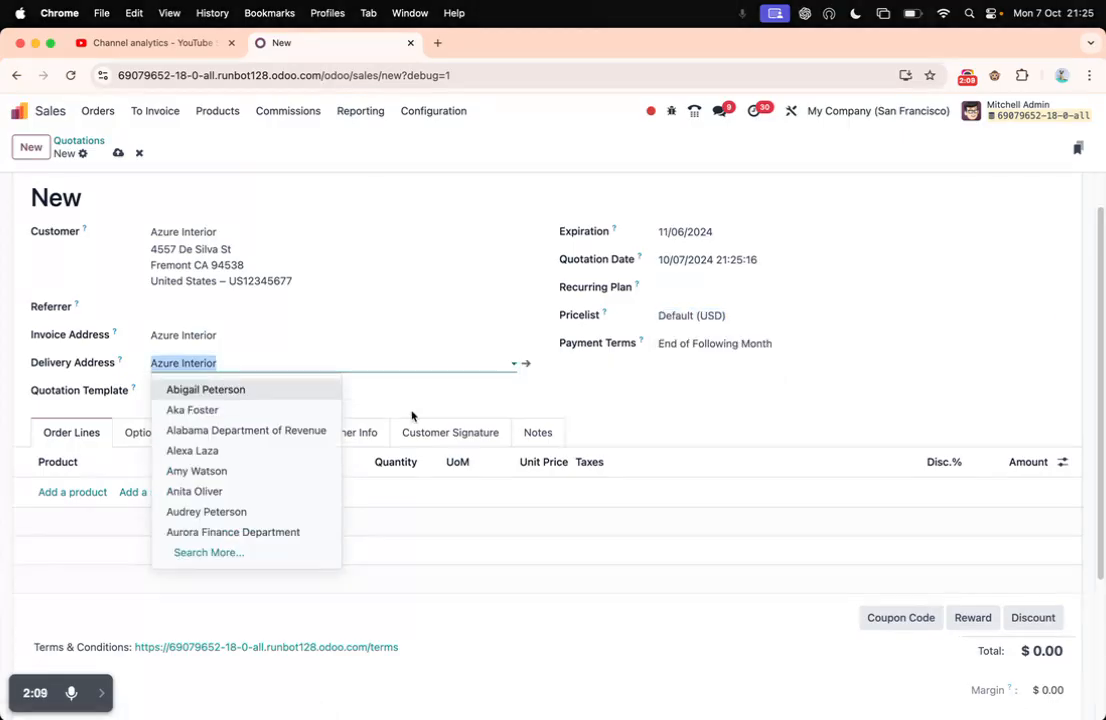
pyautogui.click(333, 422)
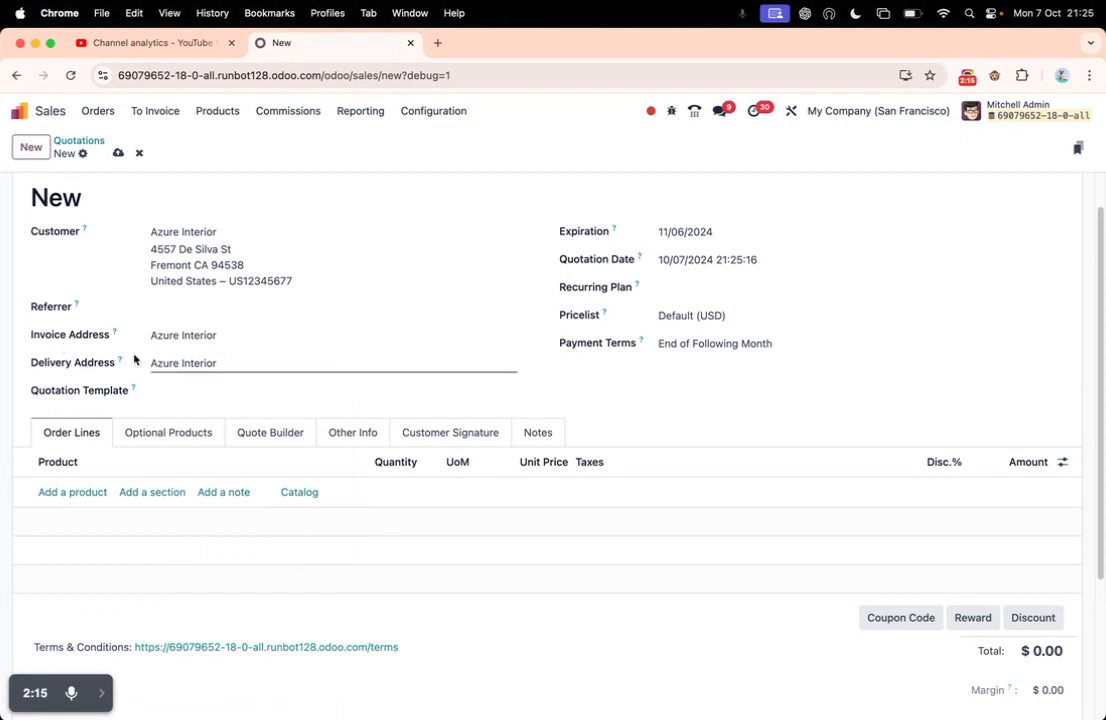
# Add an Apple Pie order line with a quantity of 3 to the quotation
pyautogui.click(91, 493)
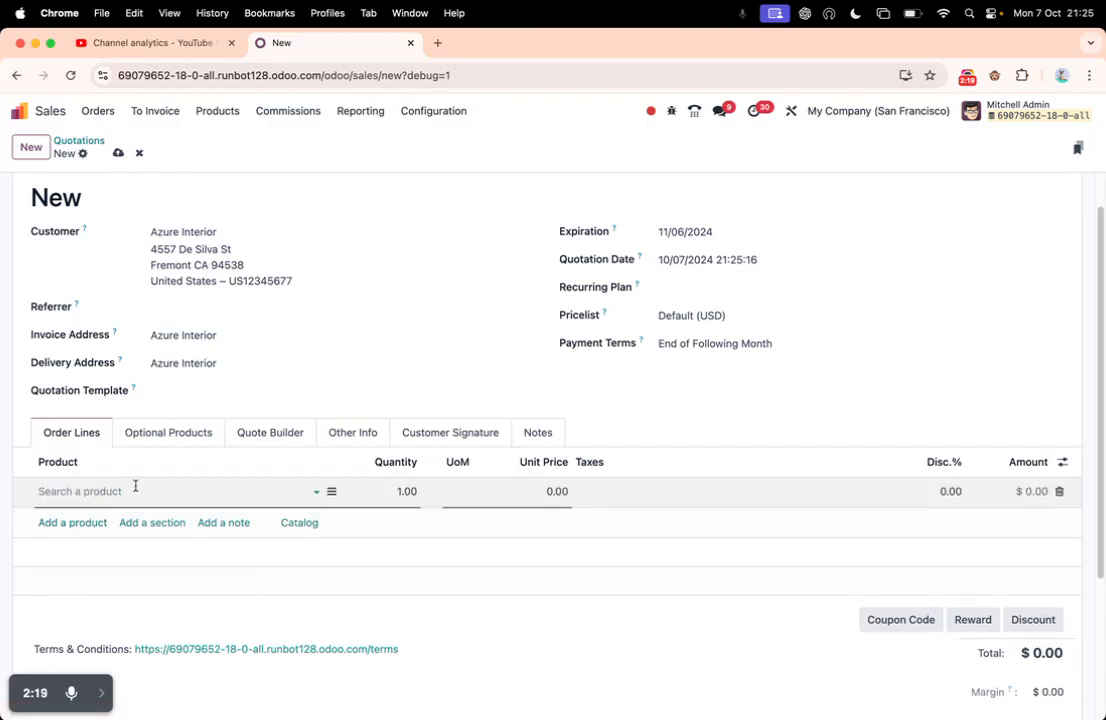
pyautogui.click(132, 490)
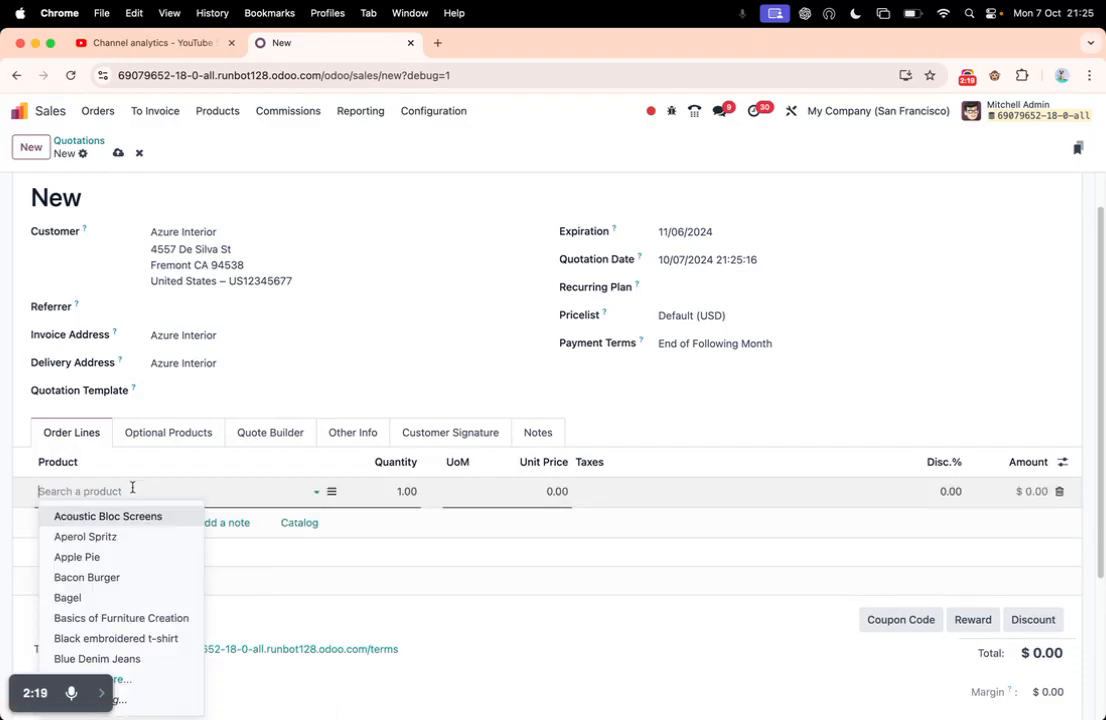
pyautogui.click(123, 561)
pyautogui.click(405, 491)
pyautogui.write('3')
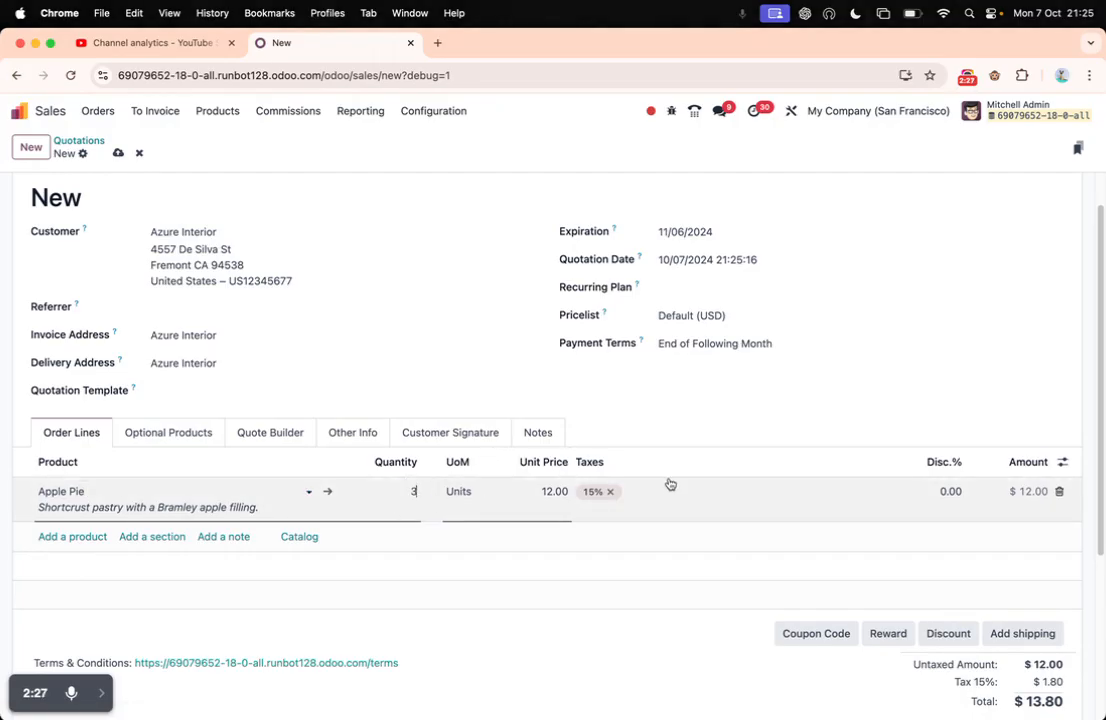
pyautogui.click(758, 422)
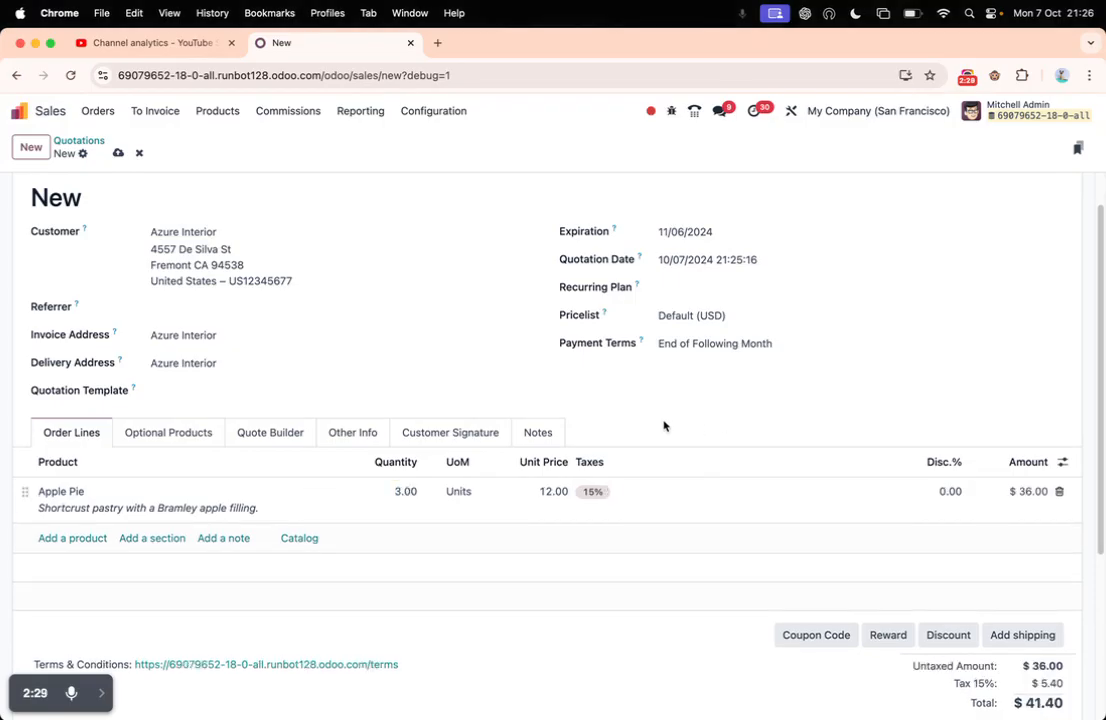
# Set the Apple Pie line's unit price to 10 and remove its 15% tax
pyautogui.click(533, 498)
pyautogui.press('BackSpace')
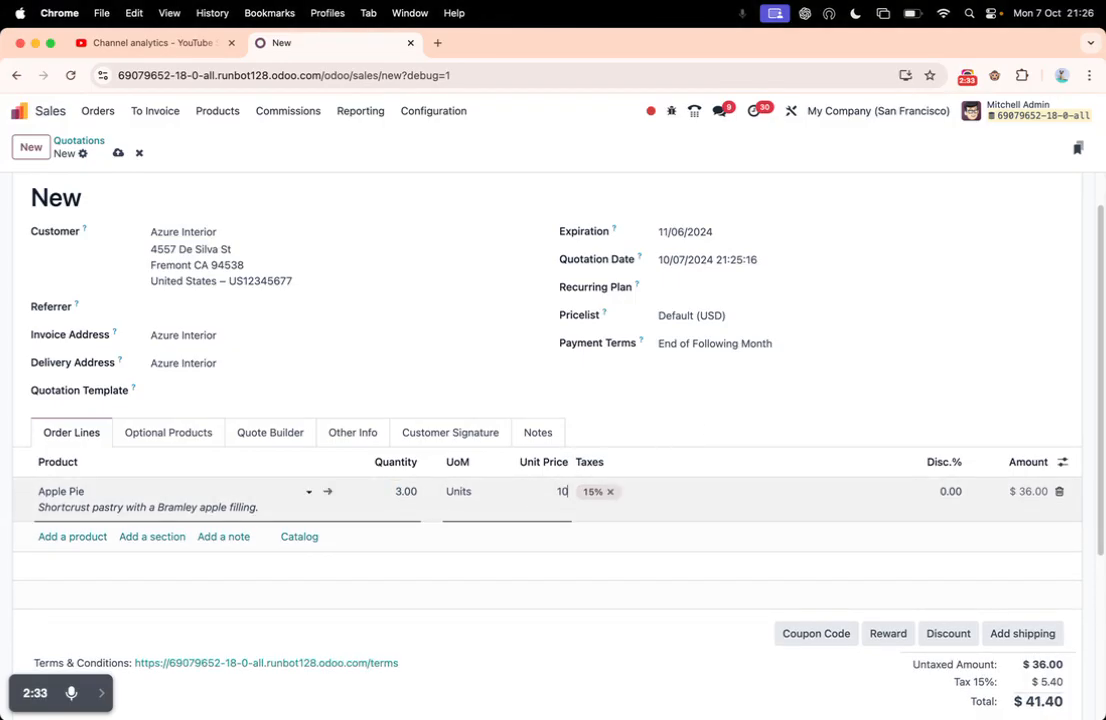
pyautogui.click(610, 491)
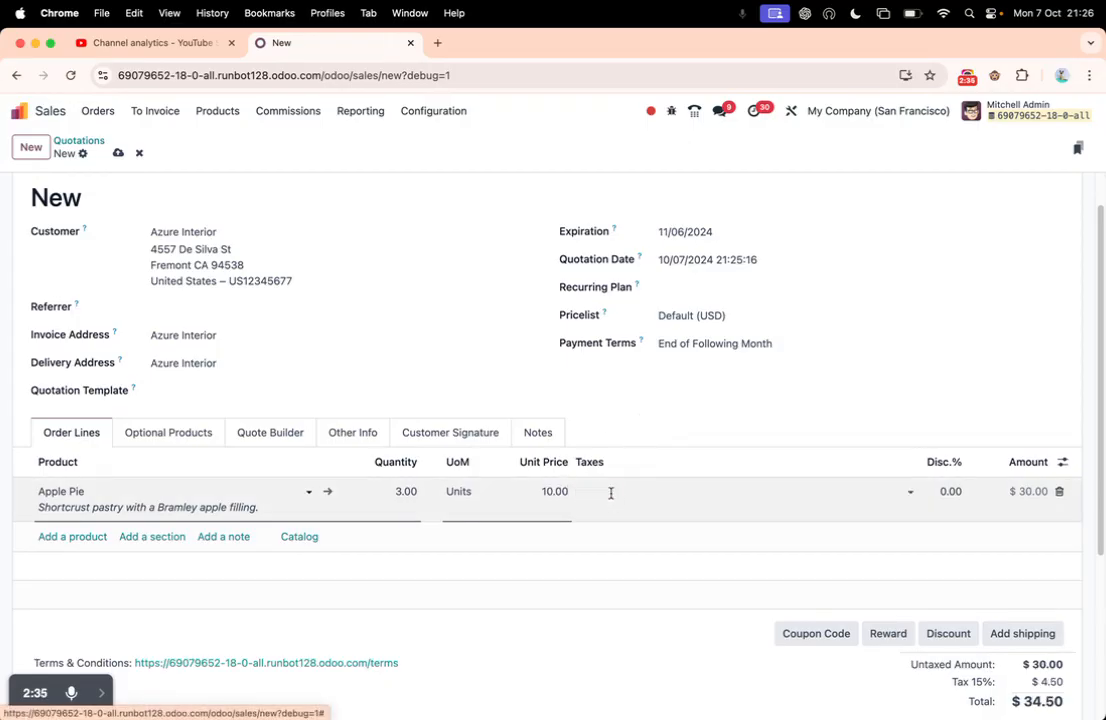
pyautogui.click(688, 405)
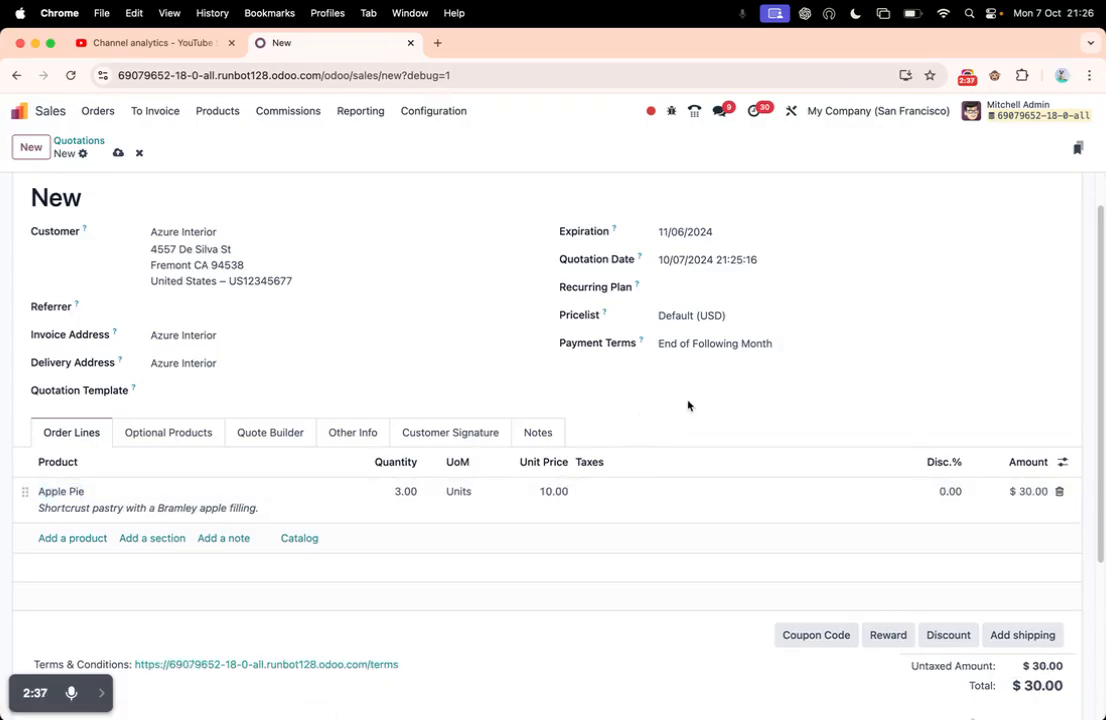
# Save the quotation and confirm it as a sales order
pyautogui.scroll(-1, 711, 560)
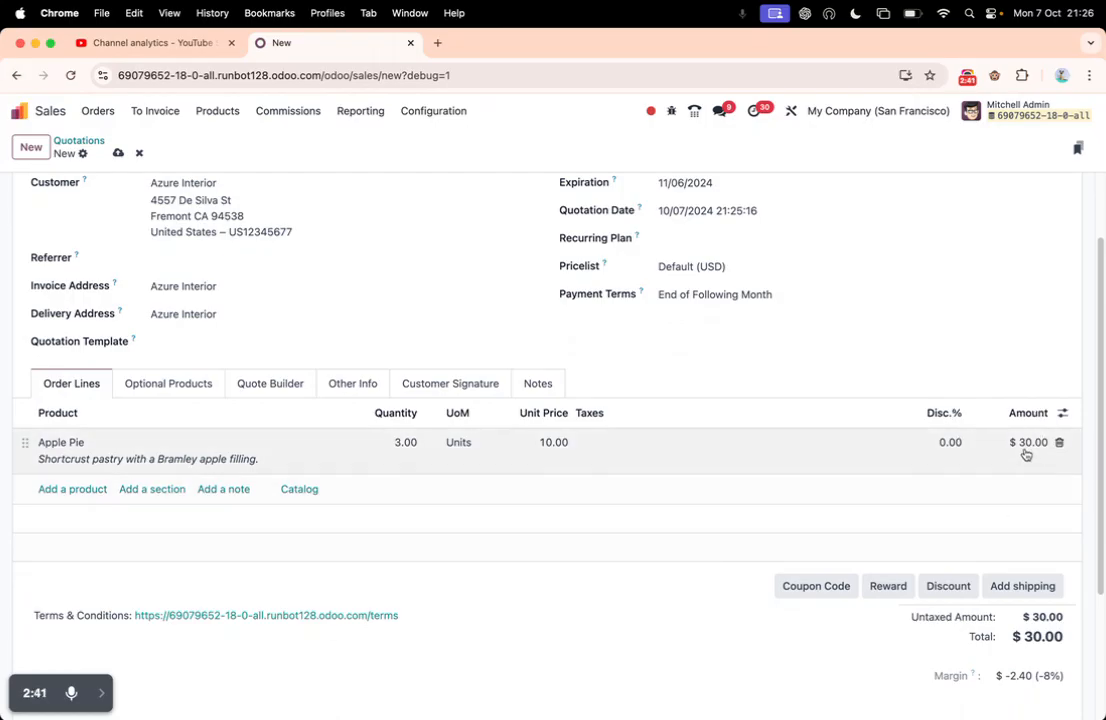
pyautogui.scroll(2, 945, 556)
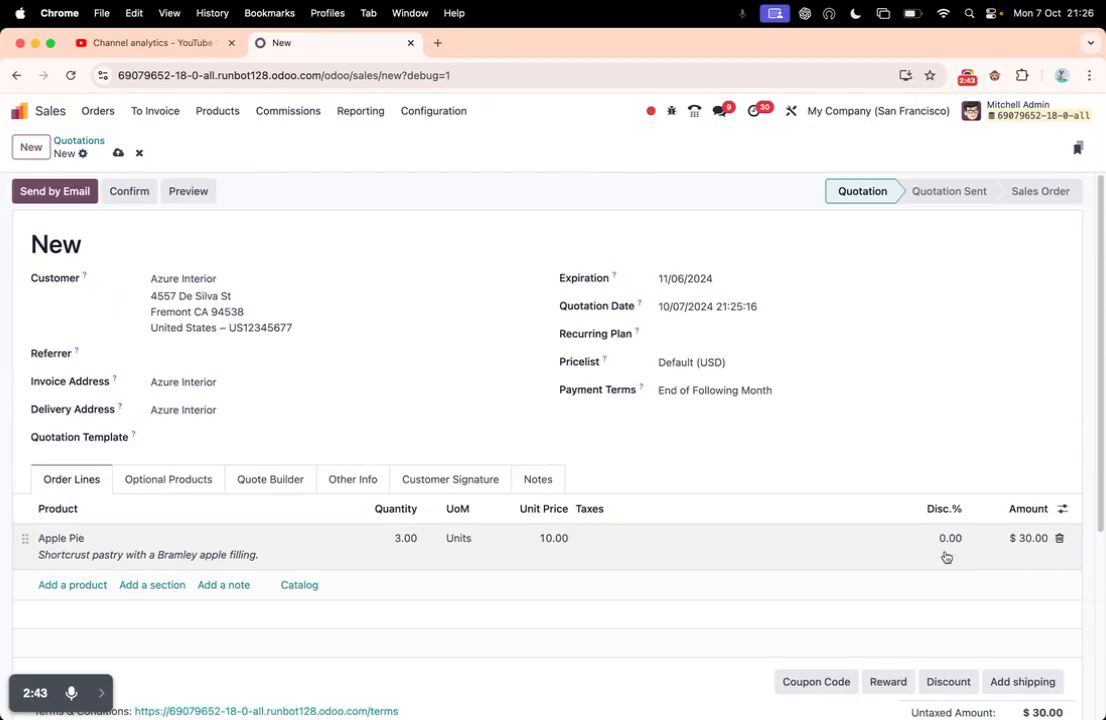
pyautogui.click(119, 154)
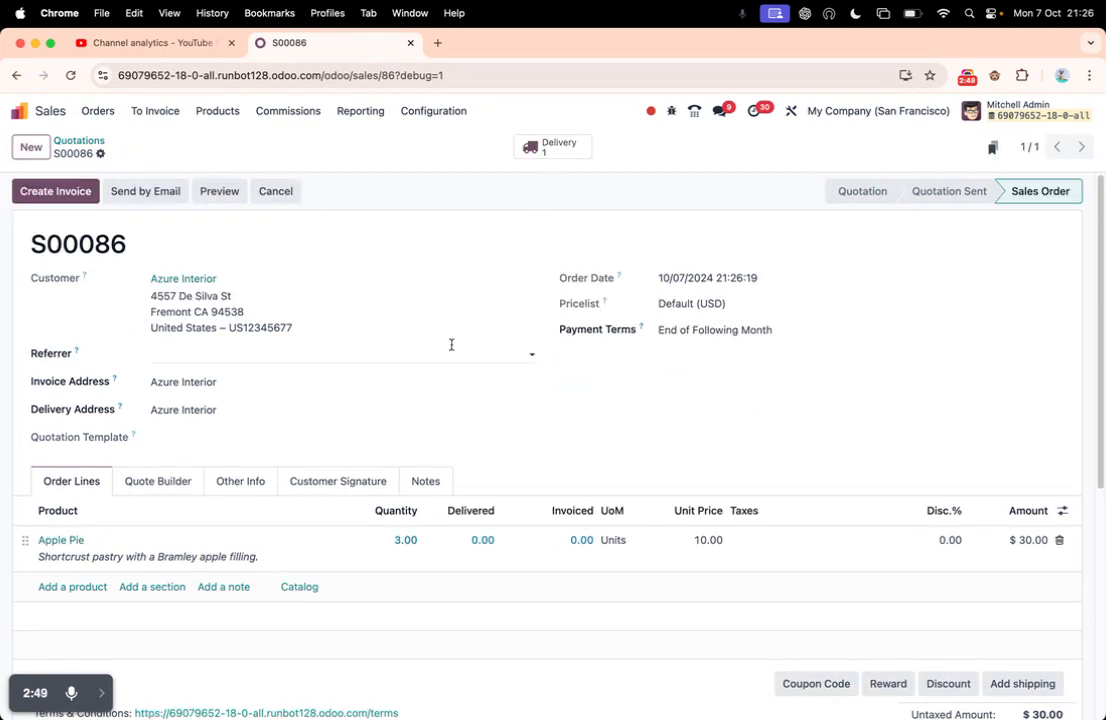
# Validate the sales order's delivery of 3 Apple Pies and return to the order
pyautogui.click(558, 150)
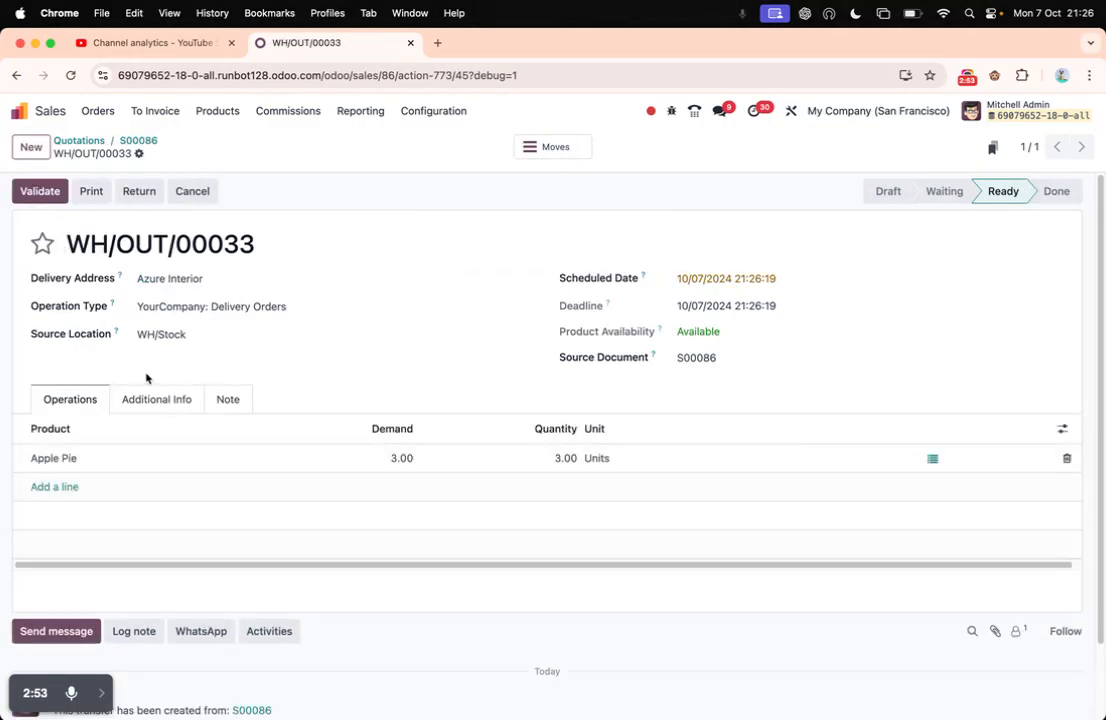
pyautogui.click(30, 192)
pyautogui.click(218, 465)
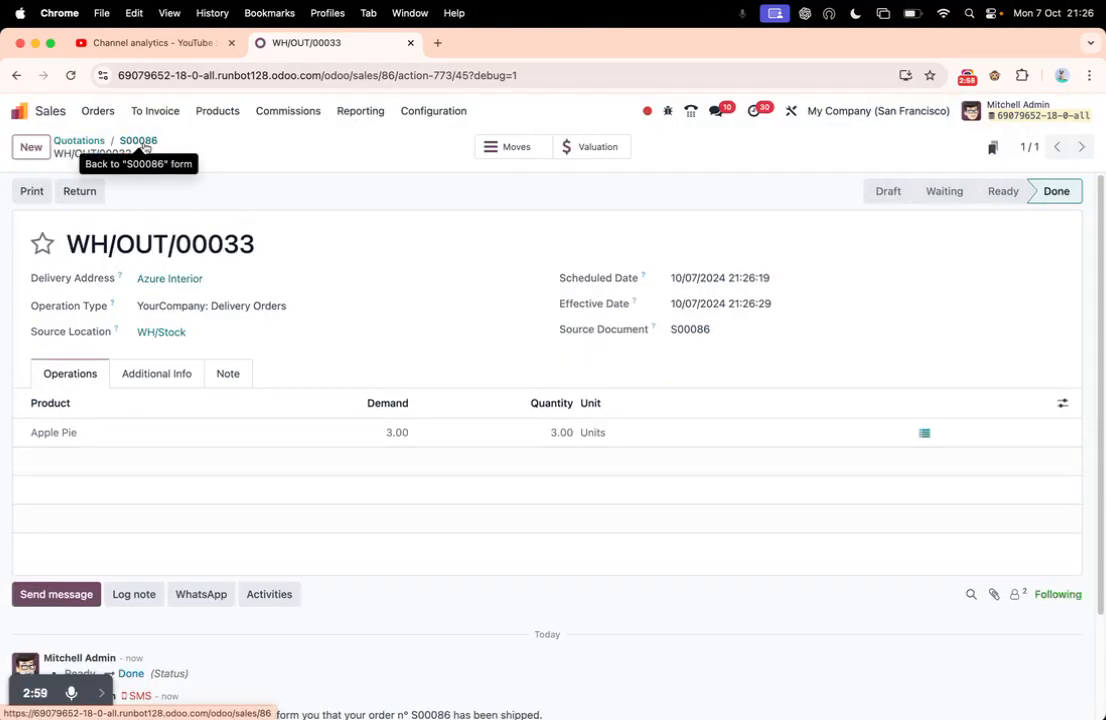
pyautogui.click(143, 147)
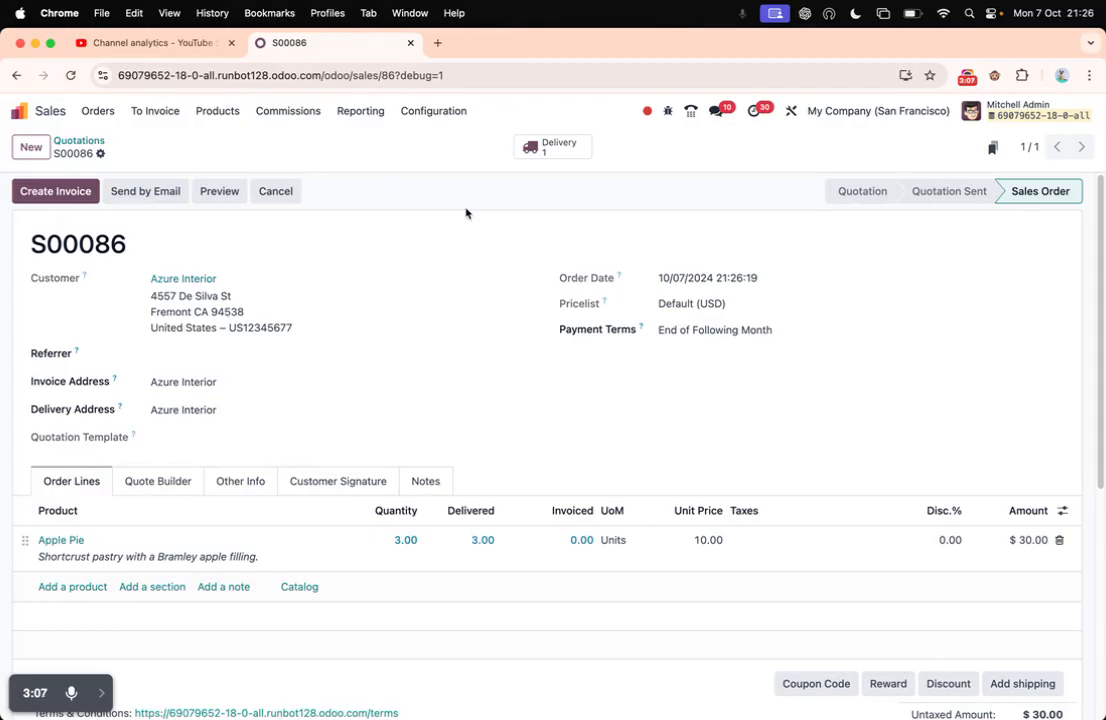
# Check the percentage and fixed-amount down payment options, and create a draft with the Regular invoice option from the sales order
pyautogui.click(43, 195)
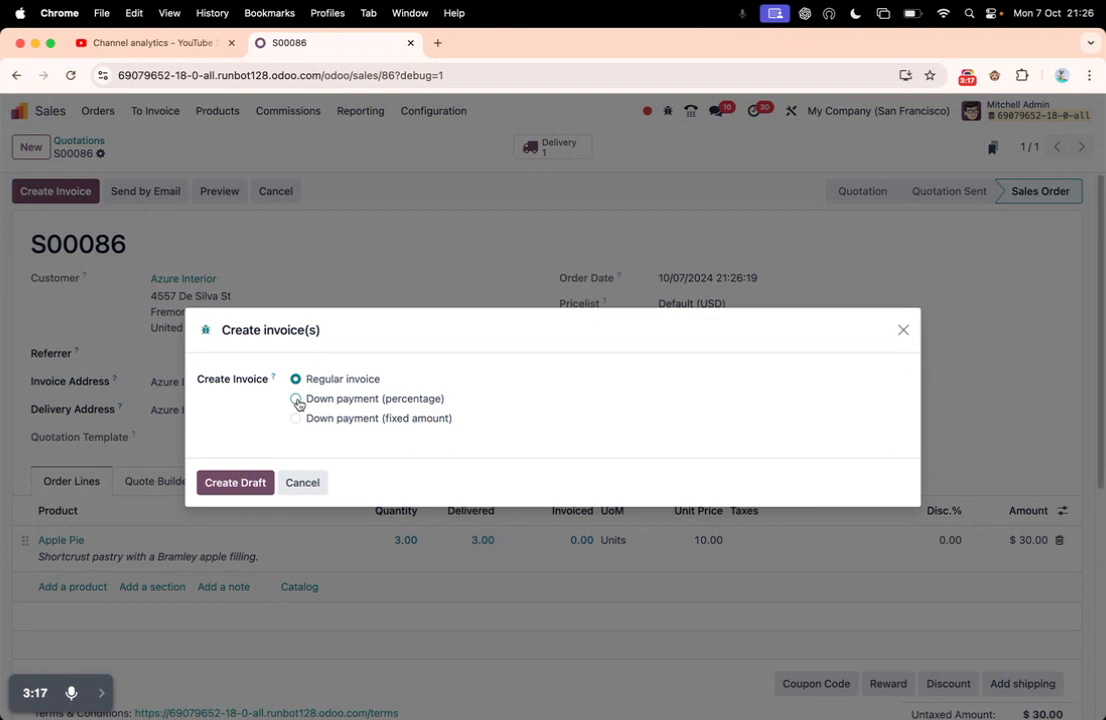
pyautogui.click(297, 401)
pyautogui.click(297, 405)
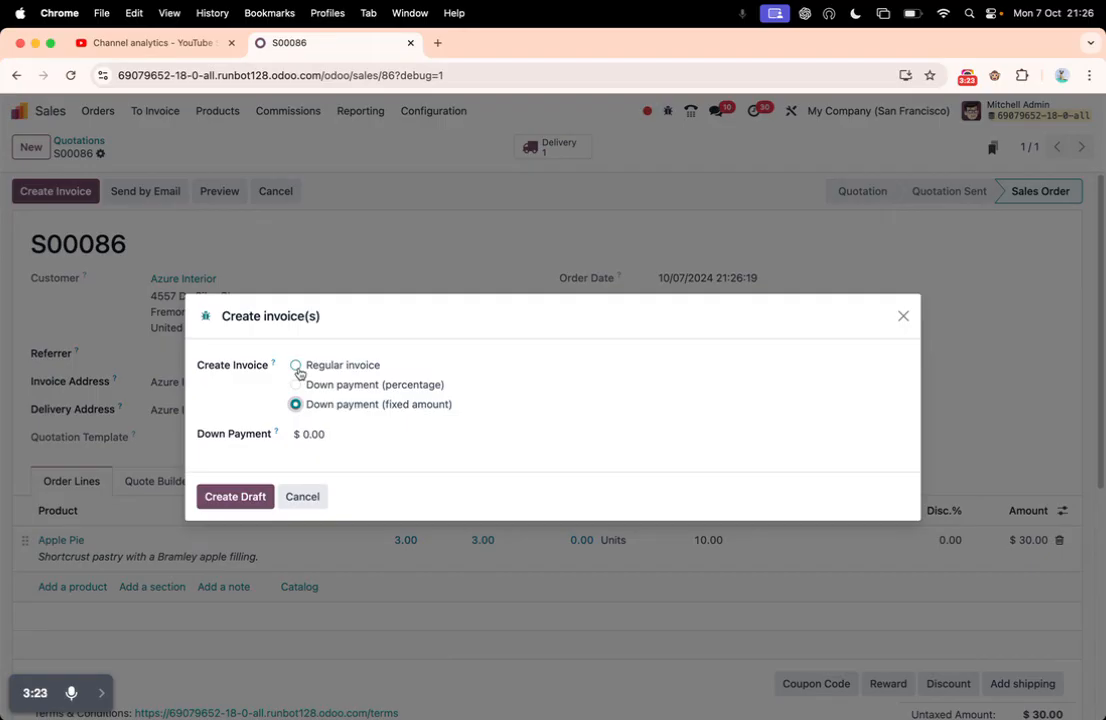
pyautogui.click(297, 367)
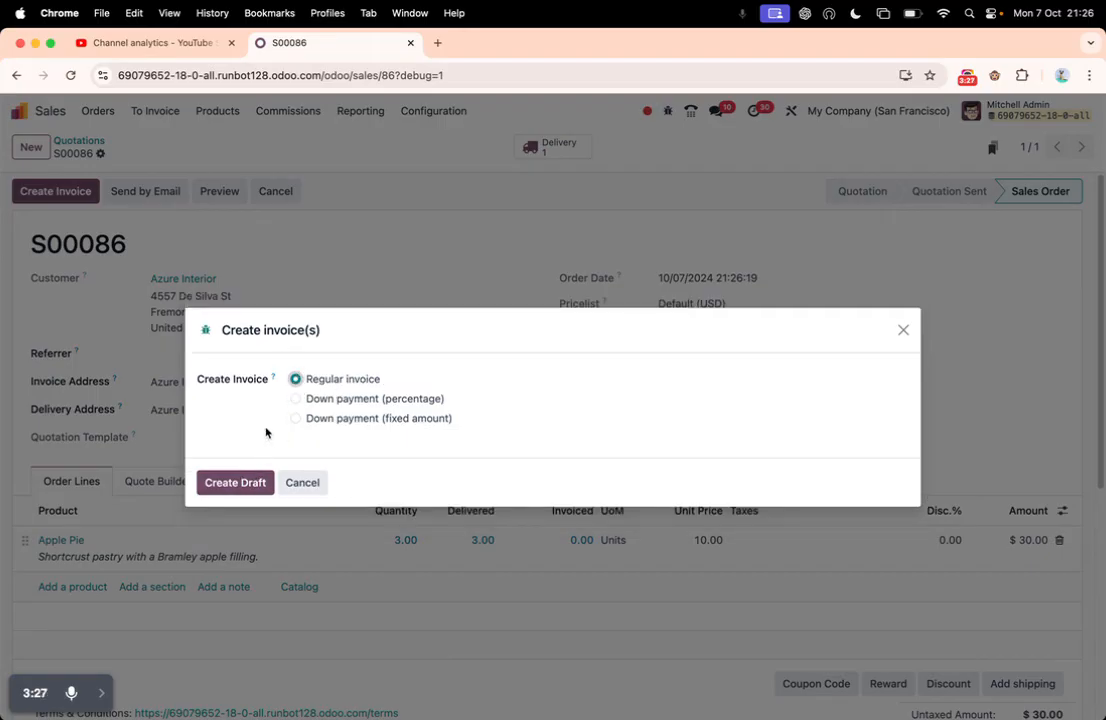
pyautogui.click(235, 482)
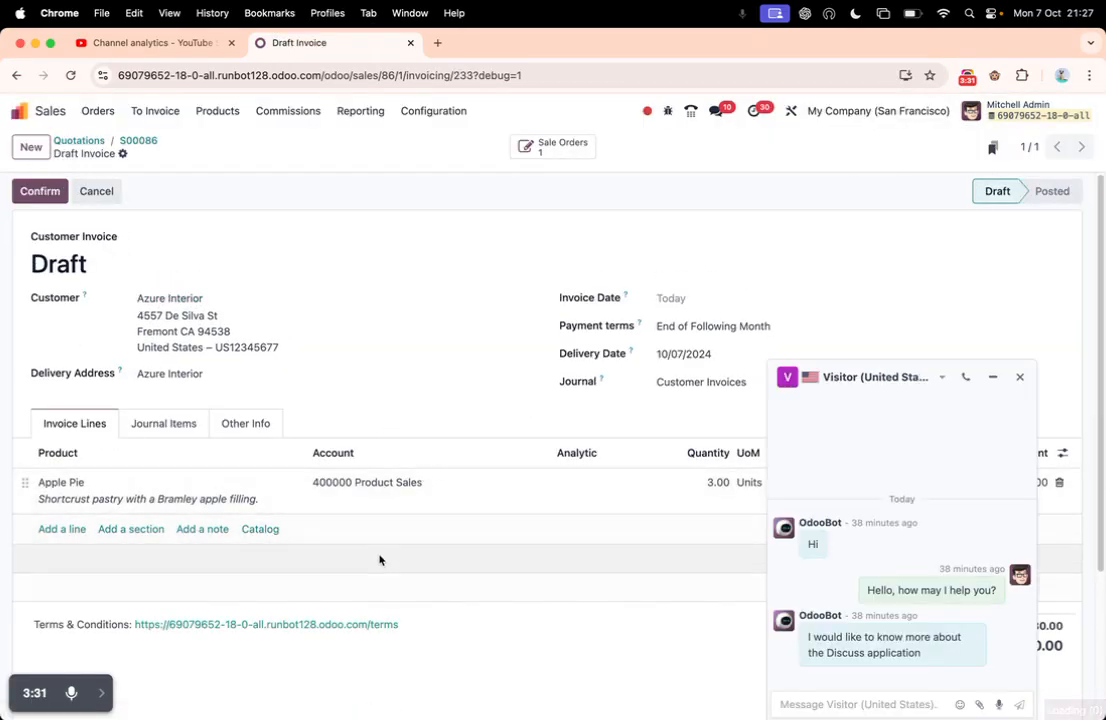
# Dismiss the chat windows covering the draft invoice and set its invoice date to 10/07/2024
pyautogui.click(1021, 378)
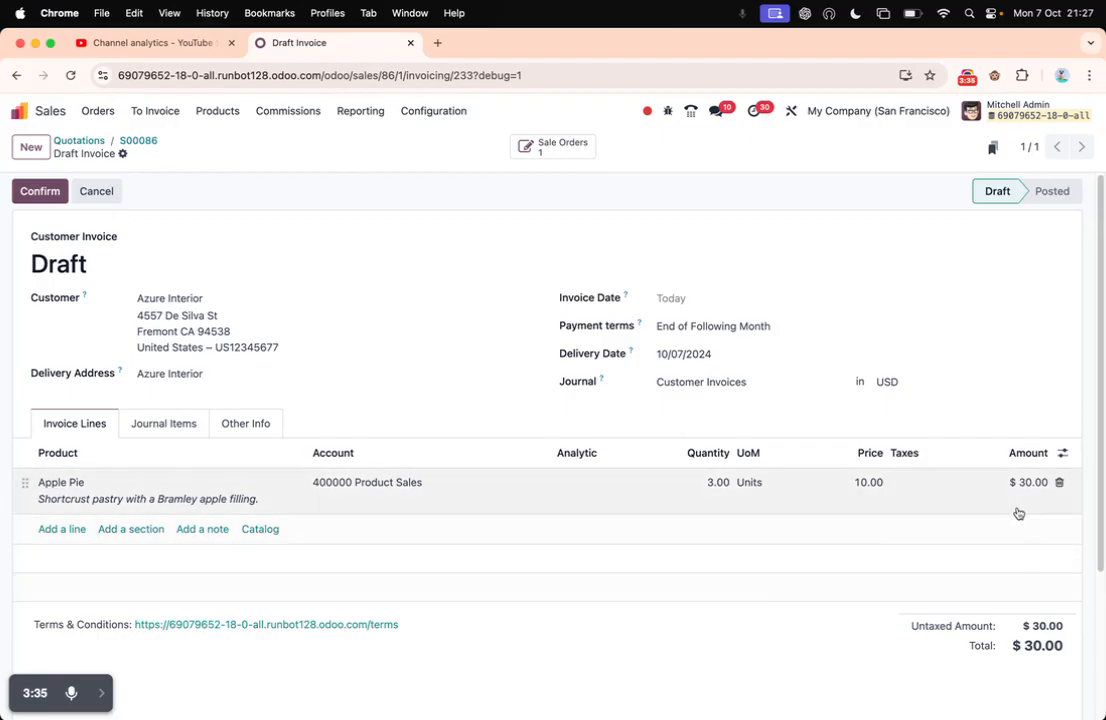
pyautogui.click(666, 299)
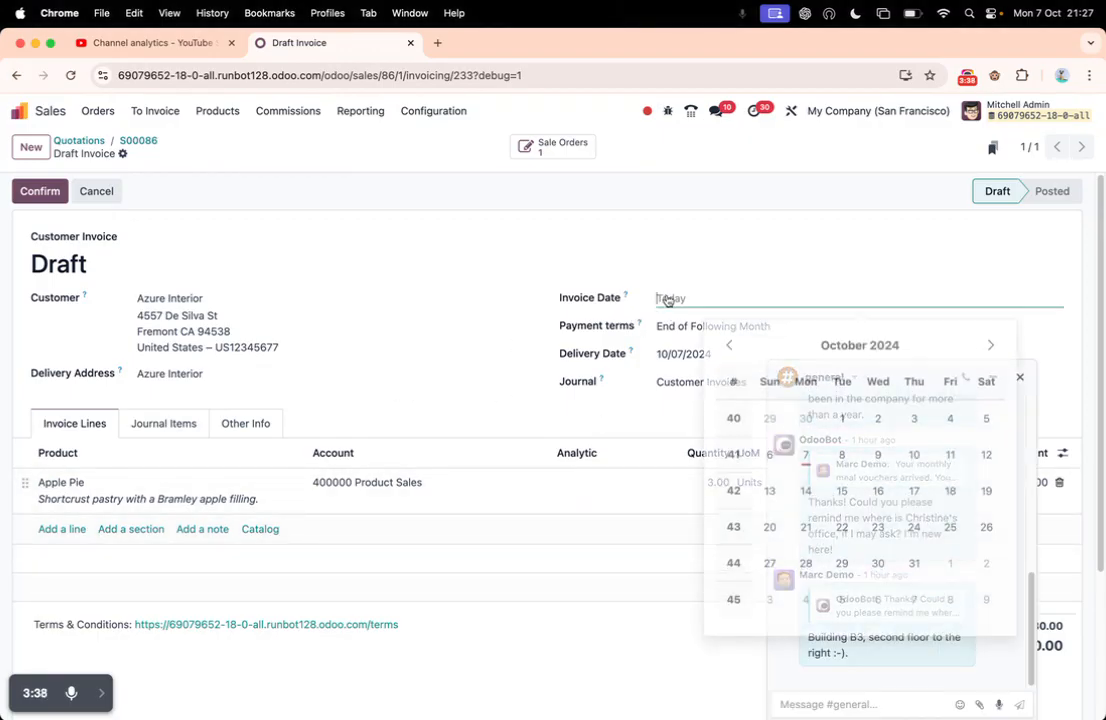
pyautogui.click(805, 456)
pyautogui.click(1019, 377)
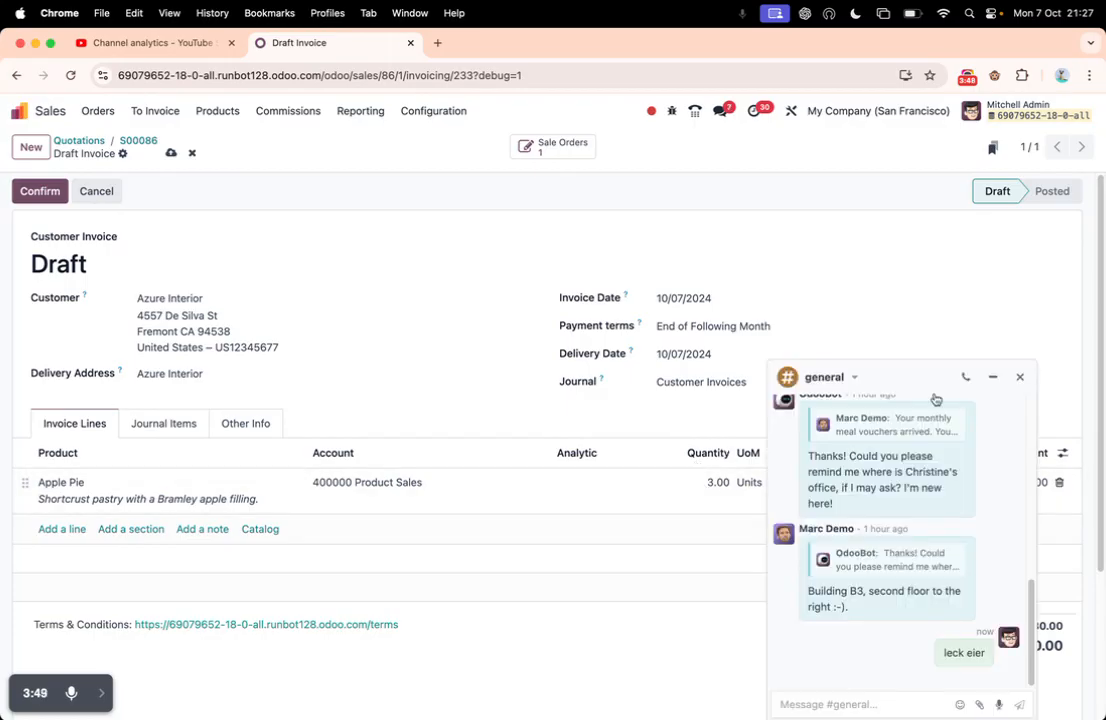
pyautogui.click(991, 380)
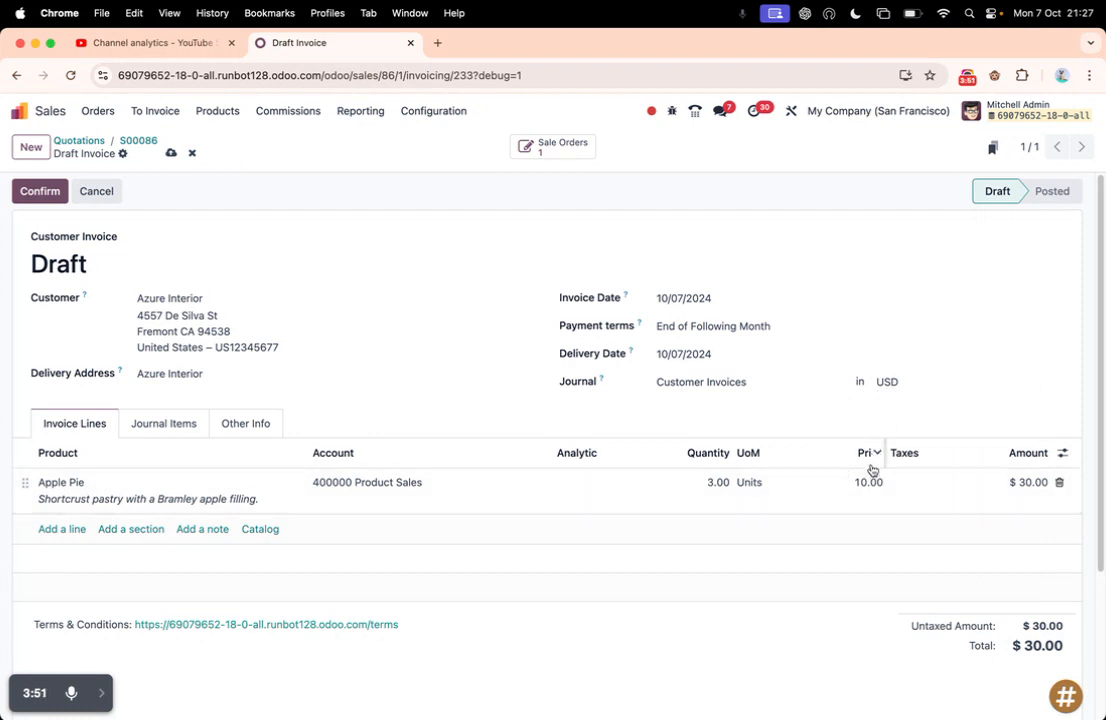
pyautogui.scroll(-1, 321, 291)
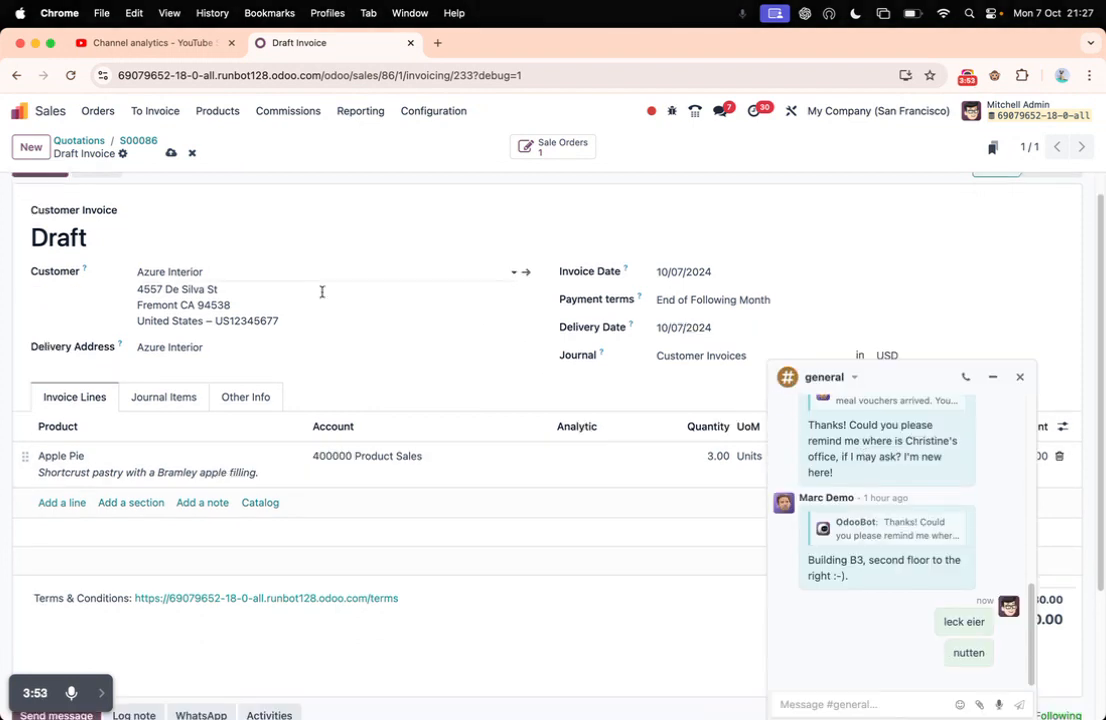
# Save the draft invoice for Azure Interior and confirm it
pyautogui.click(171, 153)
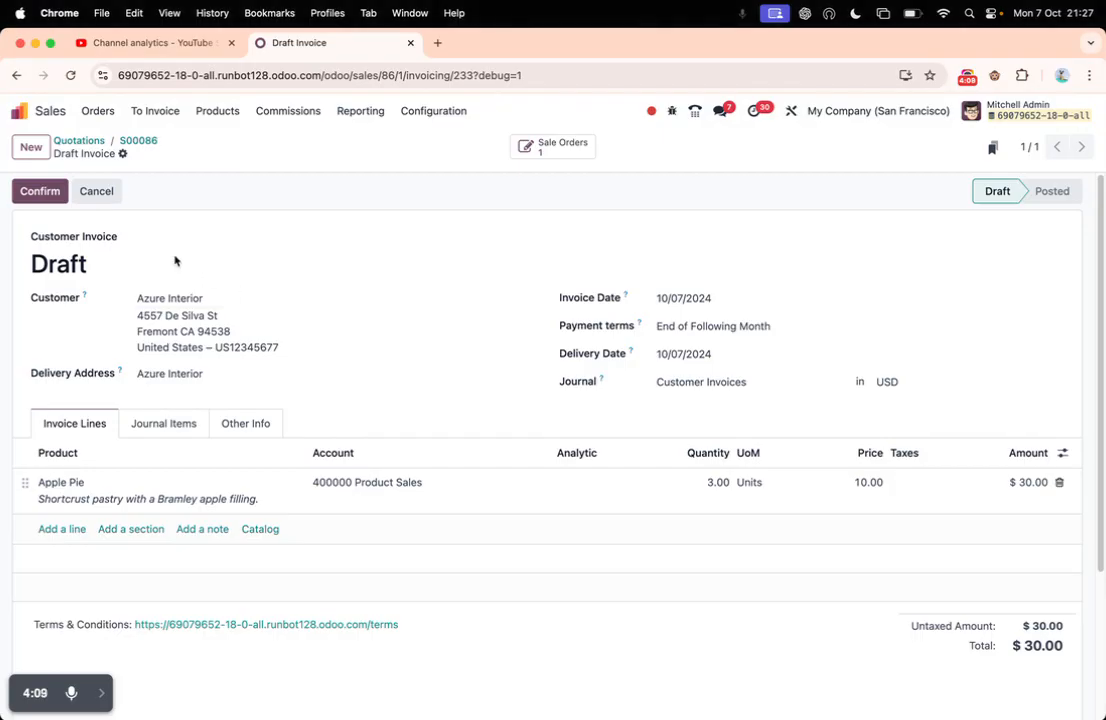
pyautogui.click(33, 193)
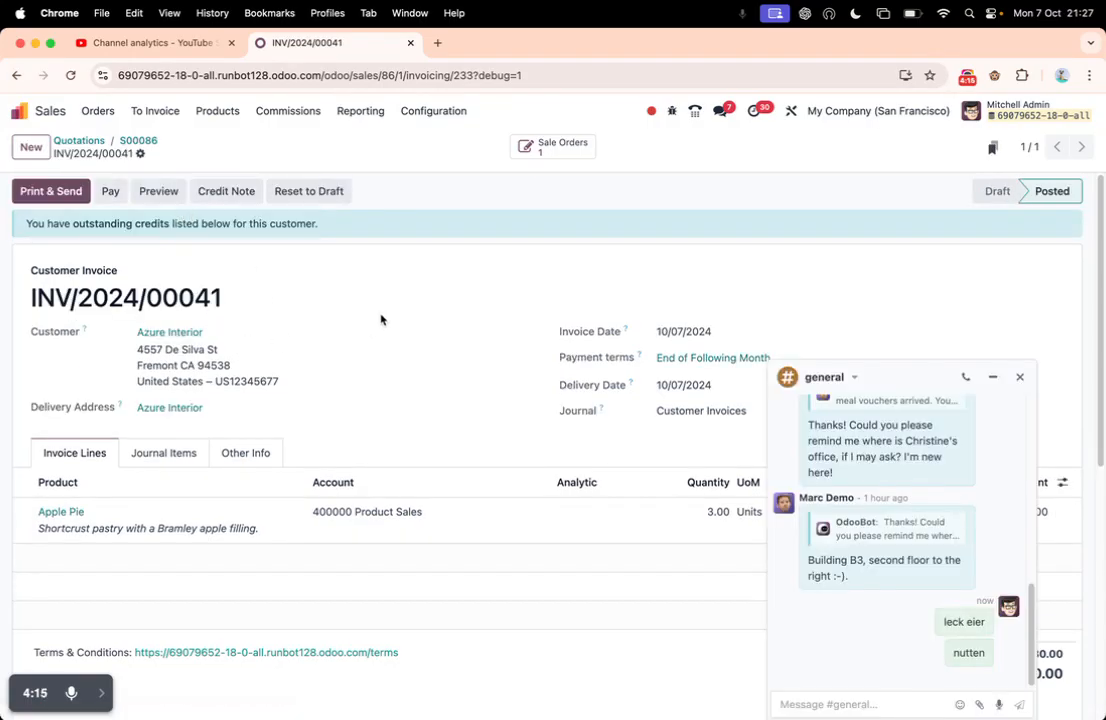
pyautogui.moveTo(31, 297); pyautogui.dragTo(246, 300)
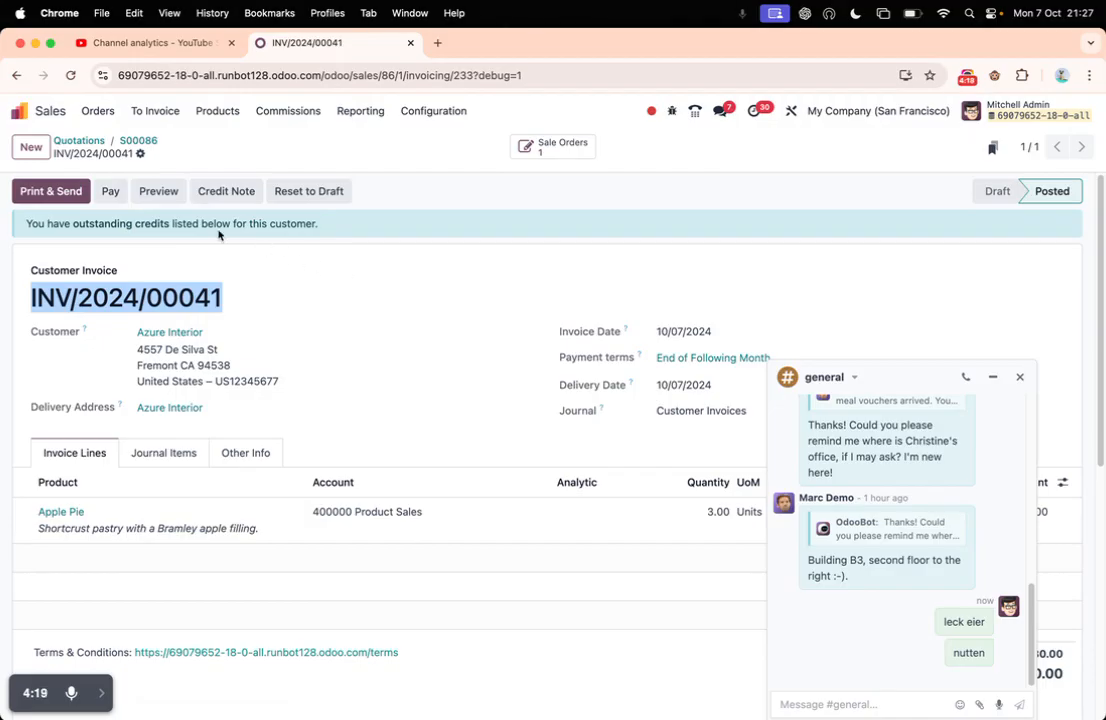
# Accept the default Light document layout and send the invoice to the customer by email
pyautogui.click(55, 195)
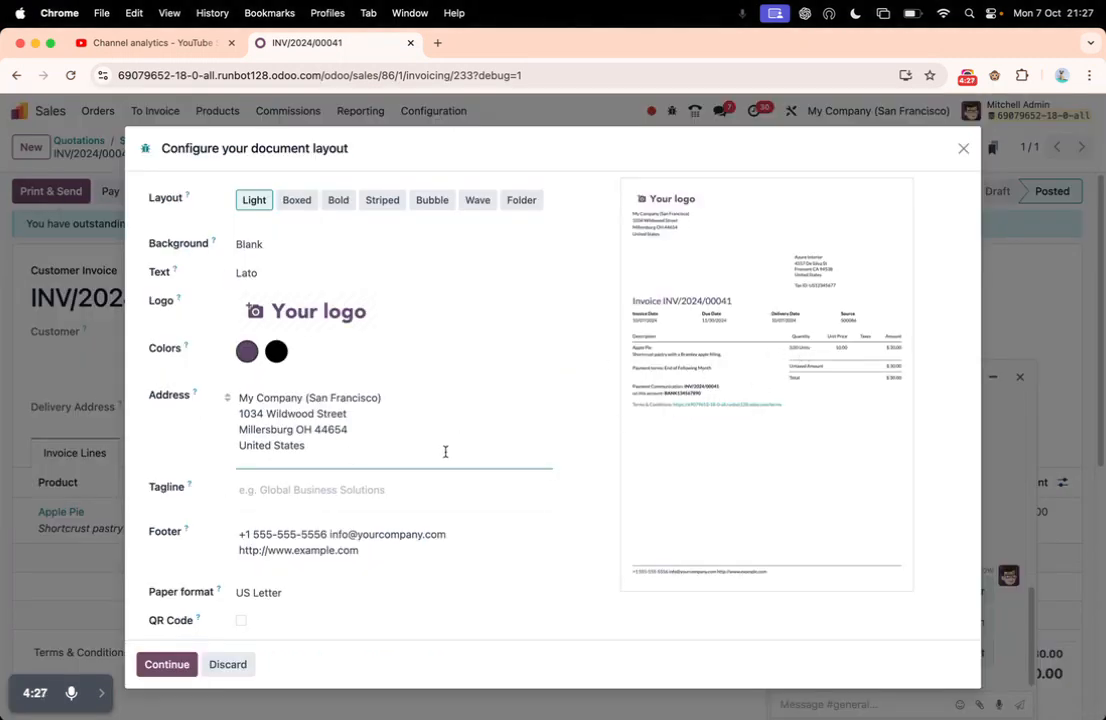
pyautogui.click(170, 664)
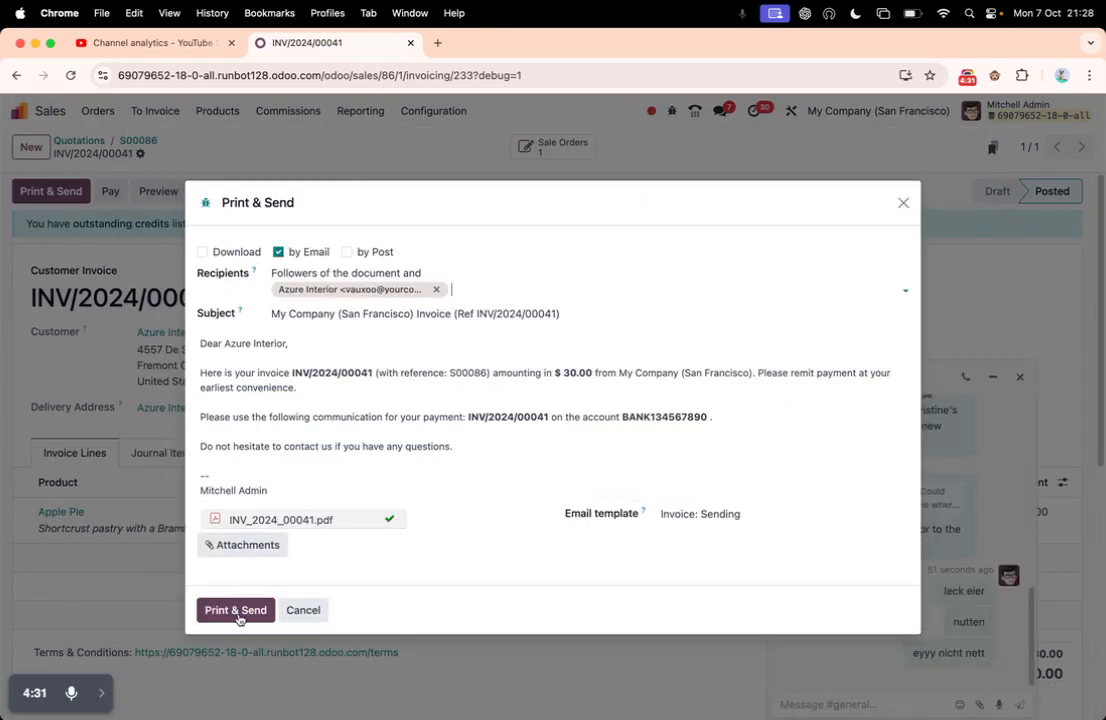
pyautogui.click(236, 611)
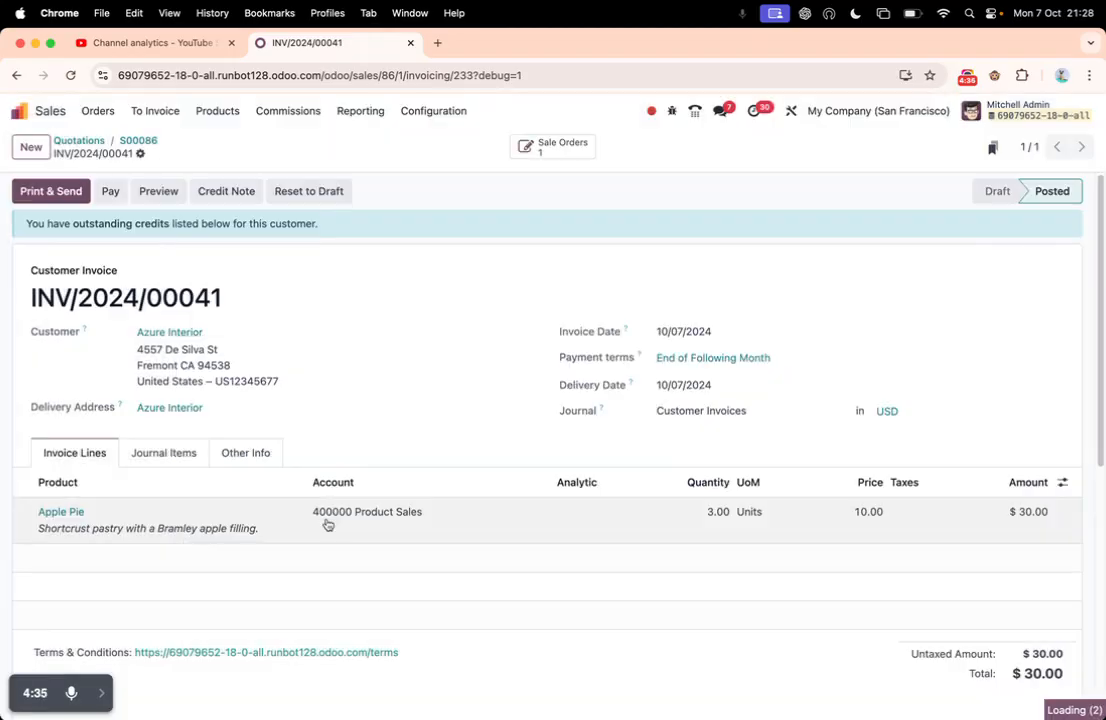
# Review the sent invoice email in the message log and its PDF attachment, including the payment communication
pyautogui.scroll(-10, 410, 449)
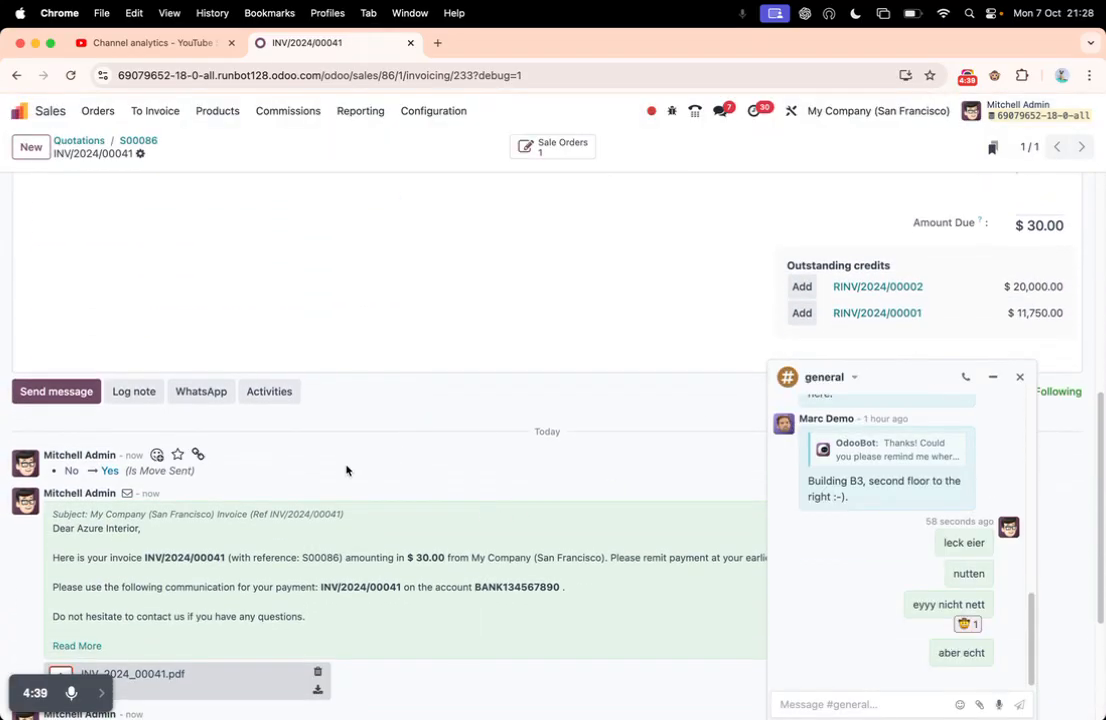
pyautogui.scroll(-2, 558, 532)
pyautogui.scroll(-1, 558, 532)
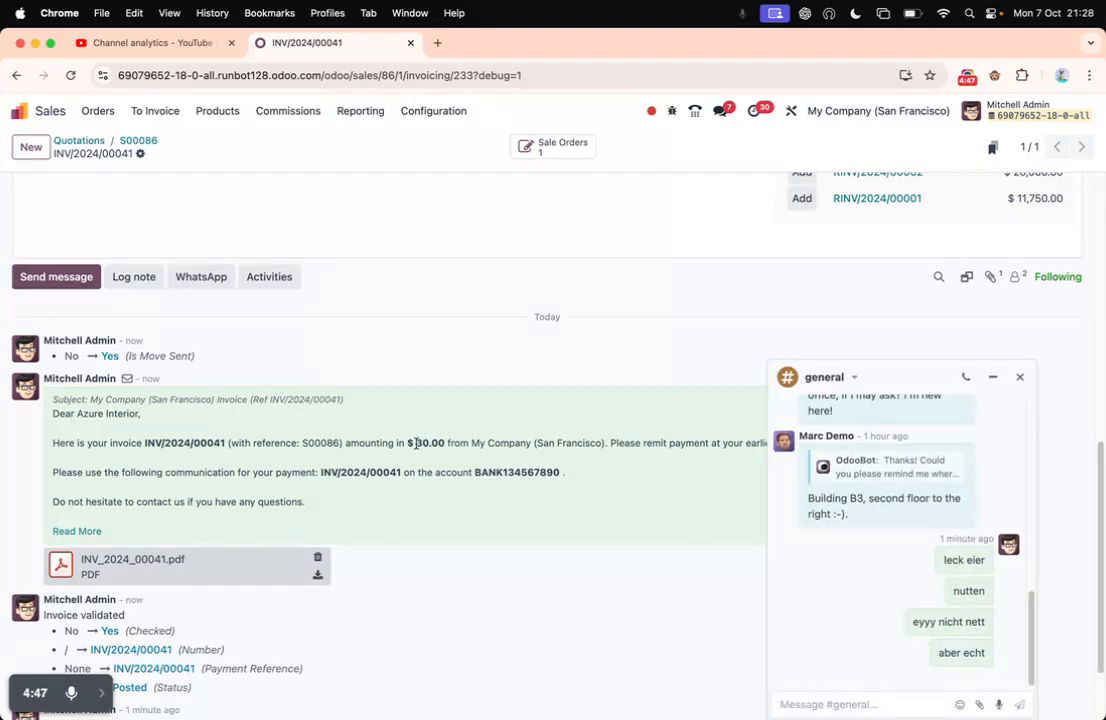
pyautogui.scroll(-1, 416, 445)
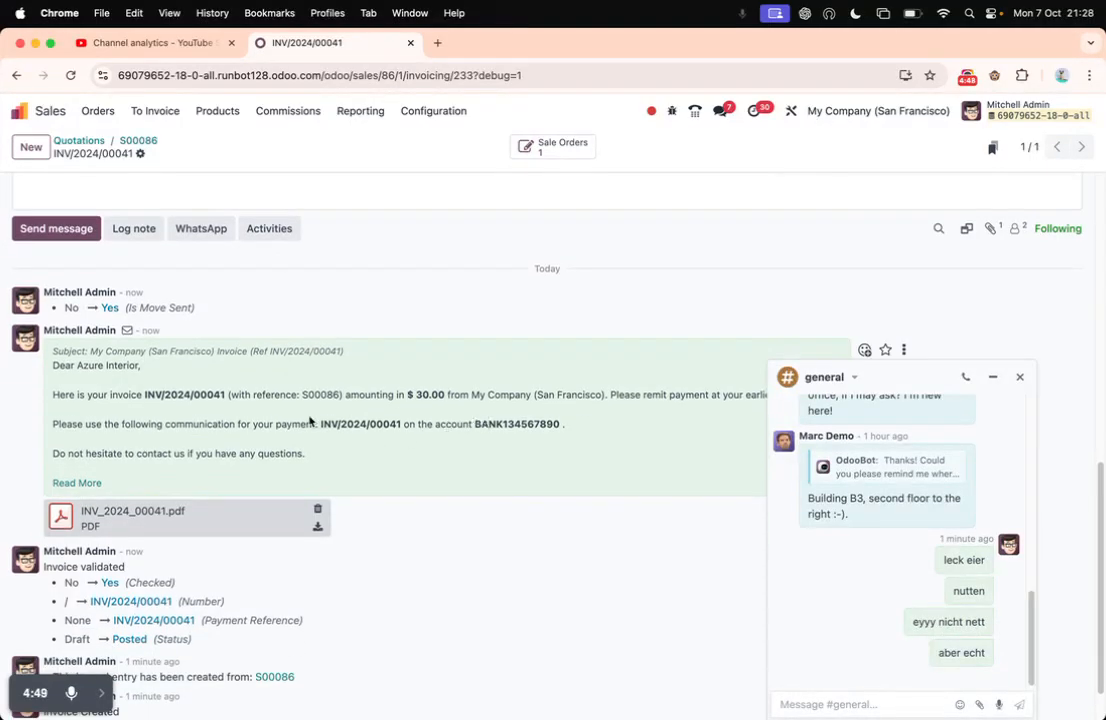
pyautogui.moveTo(321, 424); pyautogui.dragTo(380, 421)
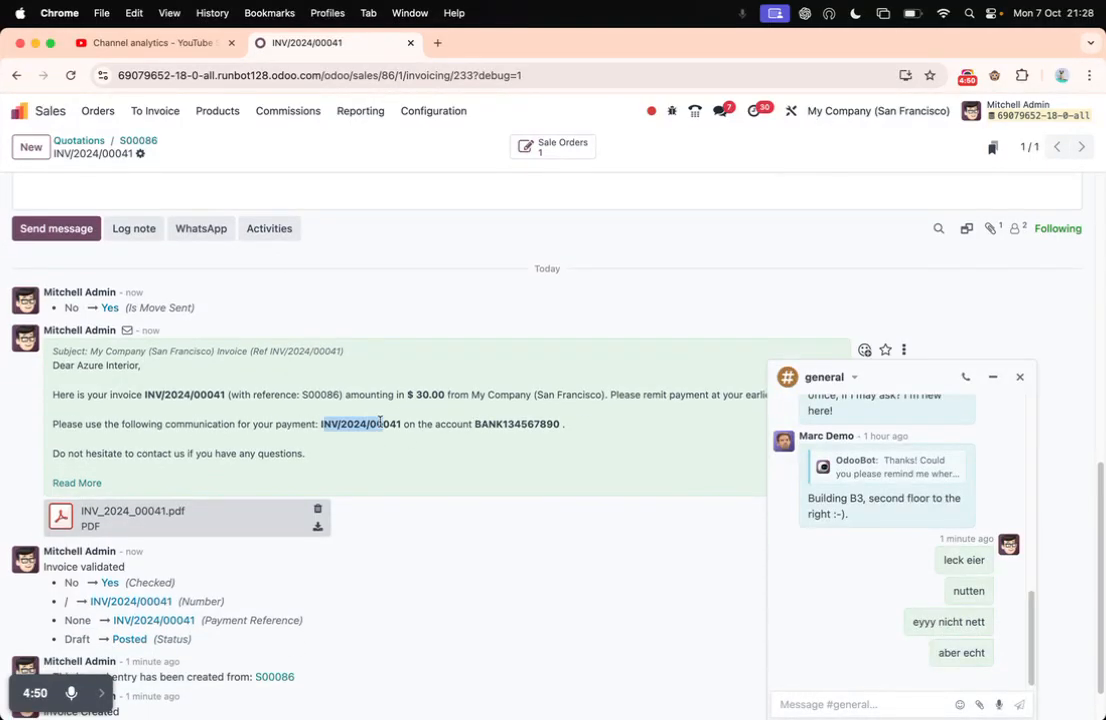
pyautogui.click(143, 512)
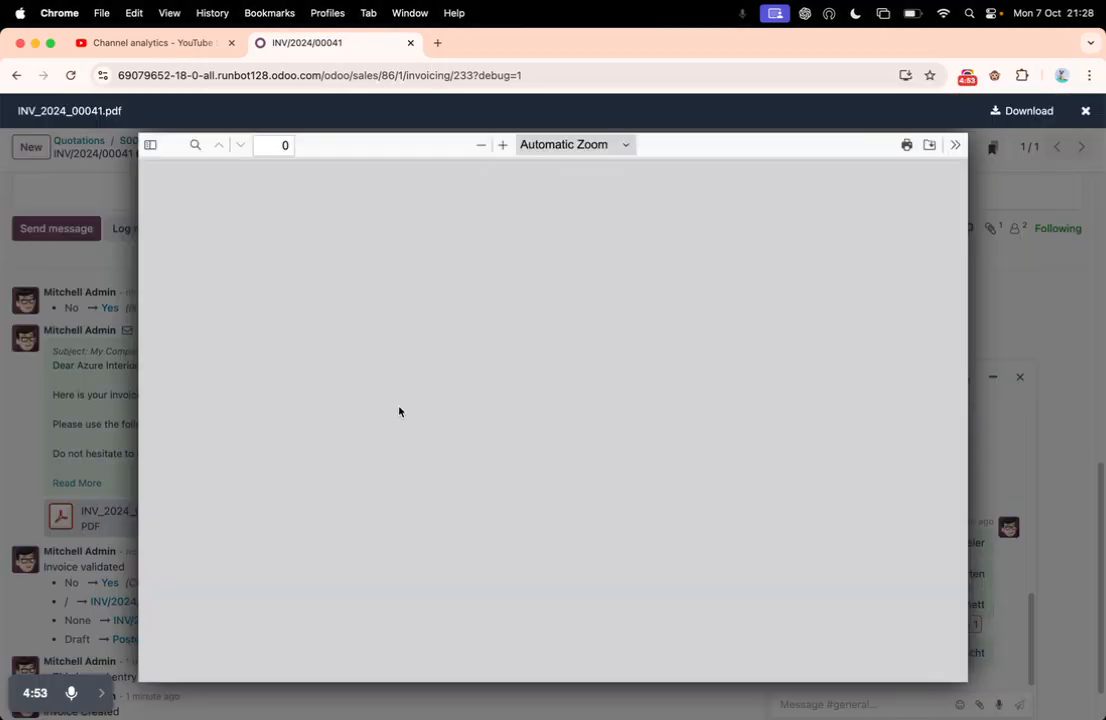
pyautogui.scroll(-5, 493, 369)
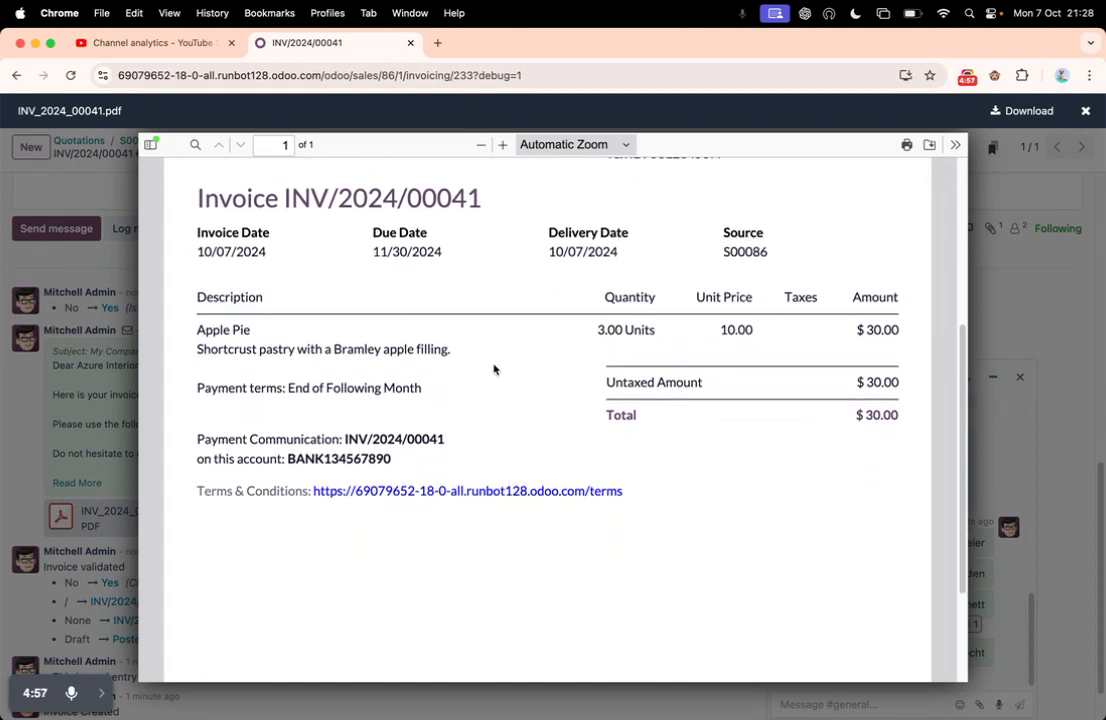
pyautogui.scroll(5, 494, 370)
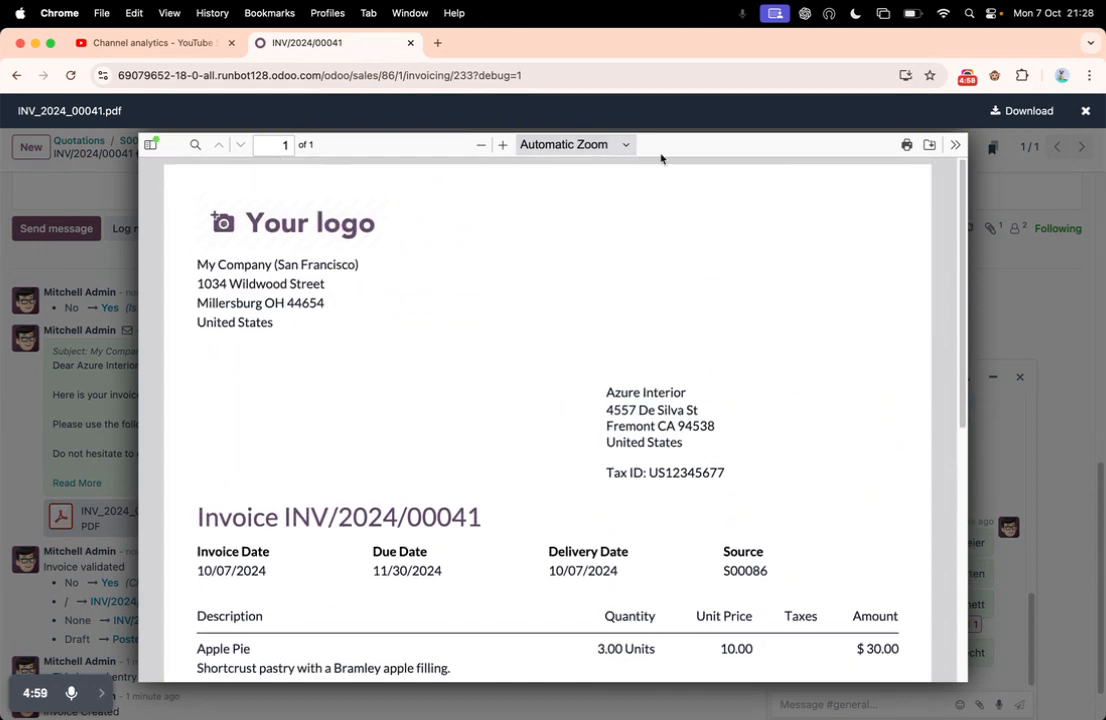
pyautogui.click(1085, 113)
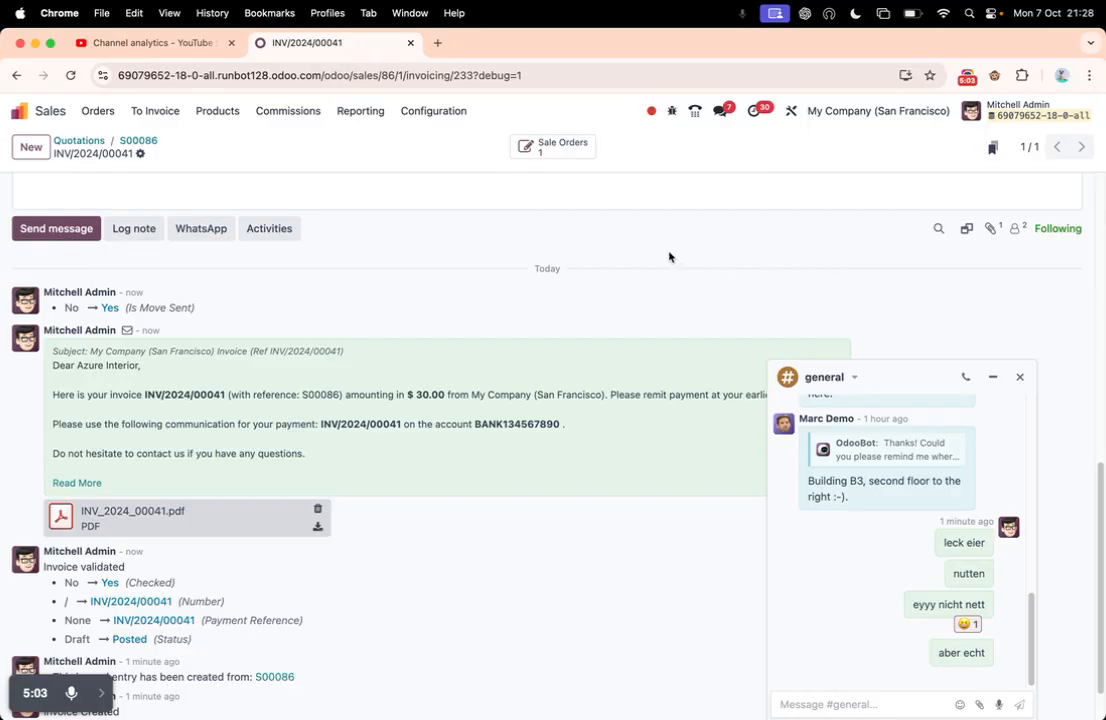
pyautogui.scroll(10, 669, 257)
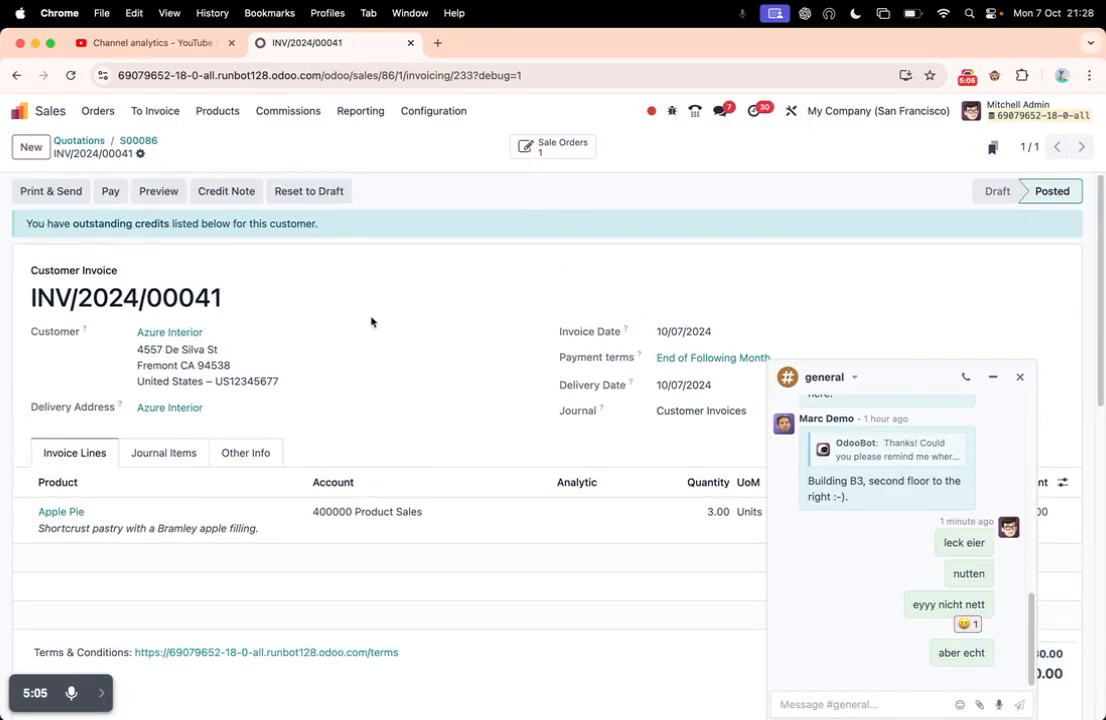
# Check the invoice's outstanding credits and register a payment for the full $30.00 with the Bank journal and Manual Payment method
pyautogui.press('Escape')
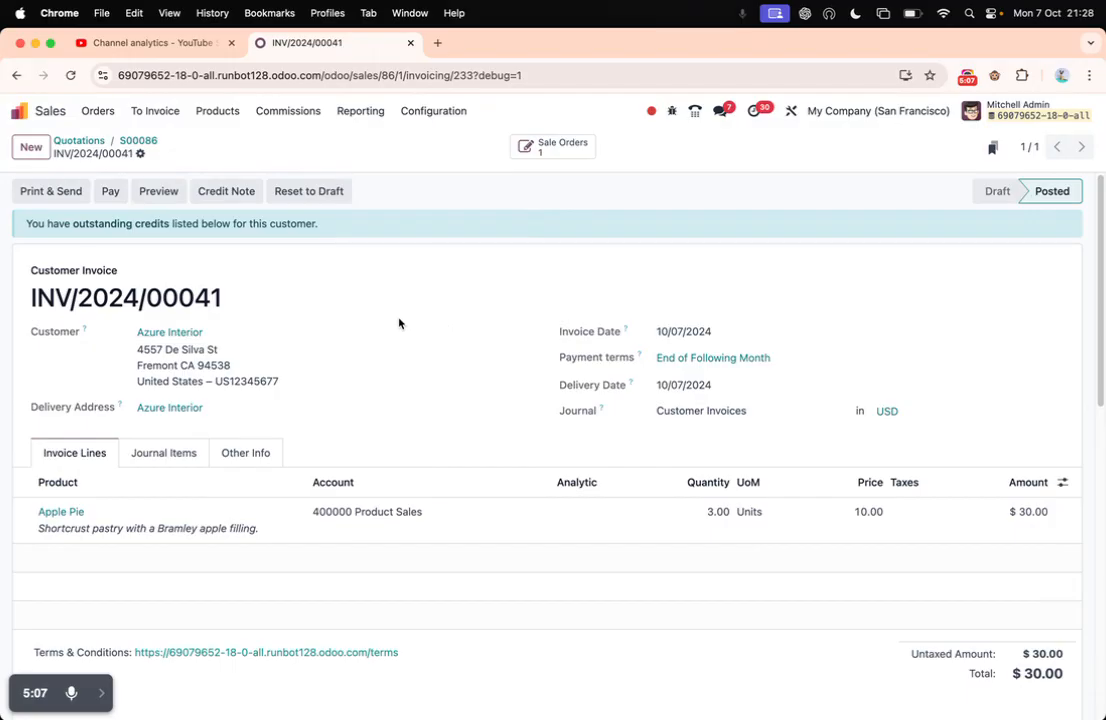
pyautogui.scroll(-5, 398, 323)
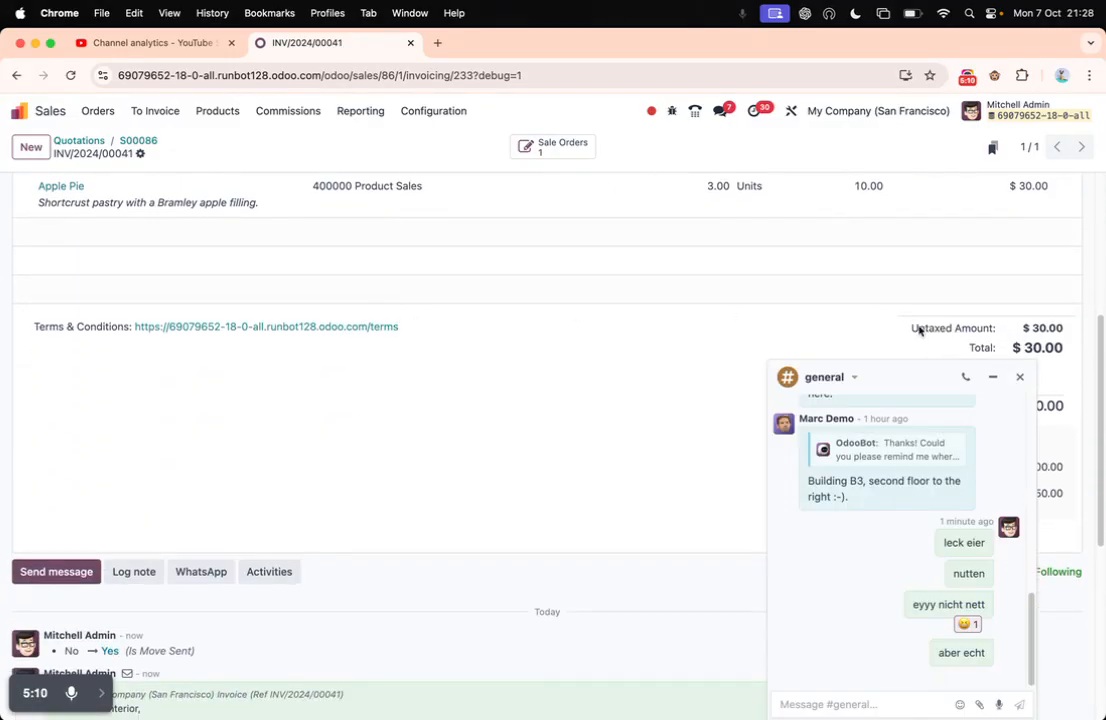
pyautogui.click(993, 377)
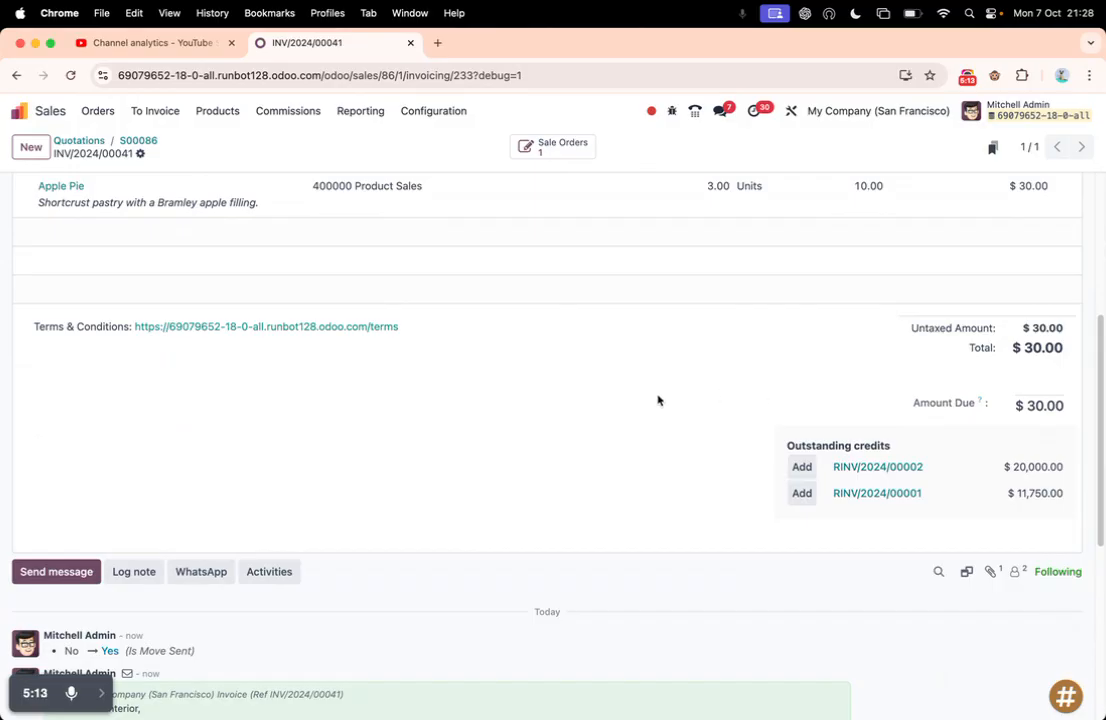
pyautogui.scroll(6, 657, 403)
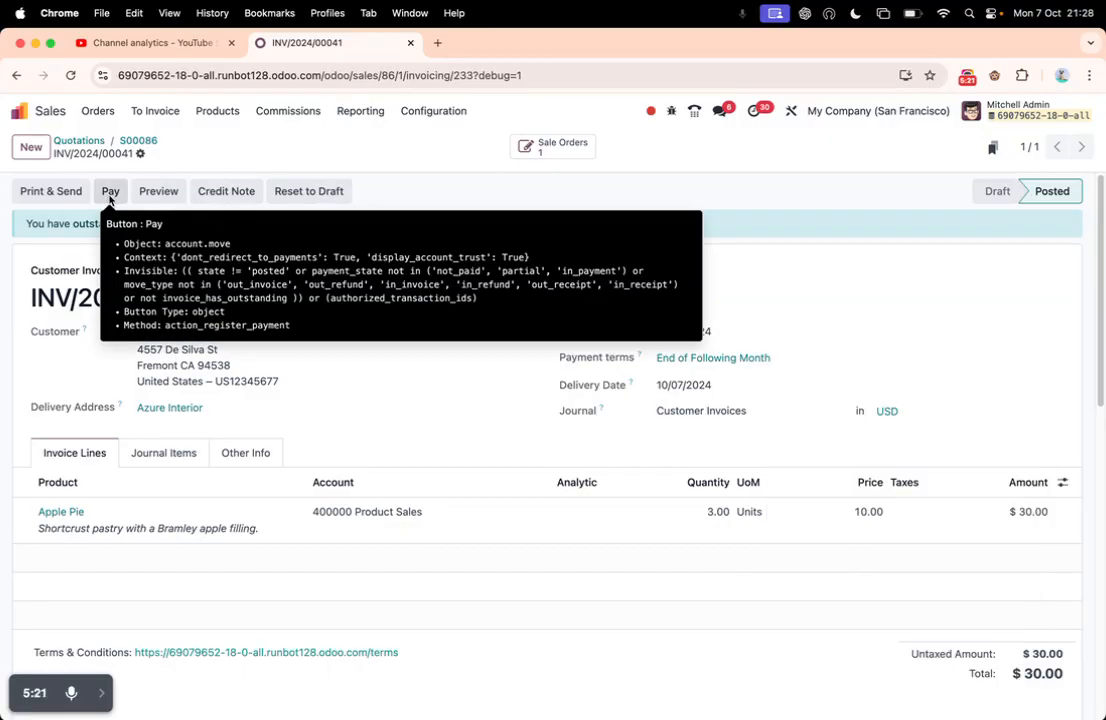
pyautogui.click(110, 193)
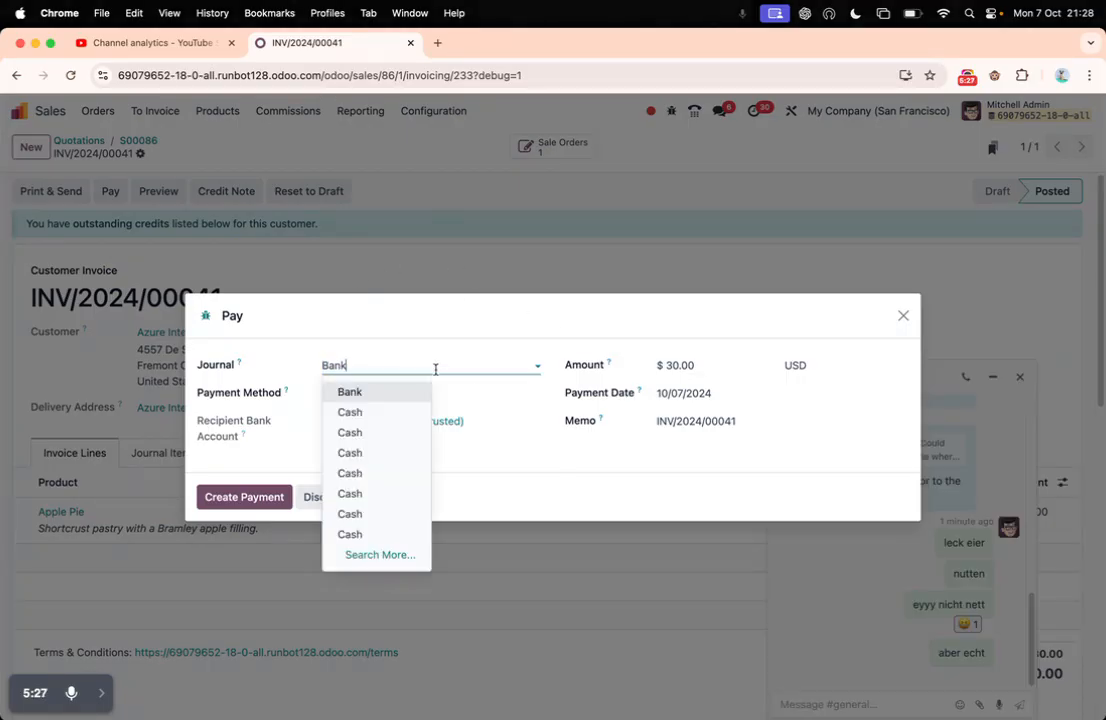
pyautogui.click(388, 380)
pyautogui.click(364, 367)
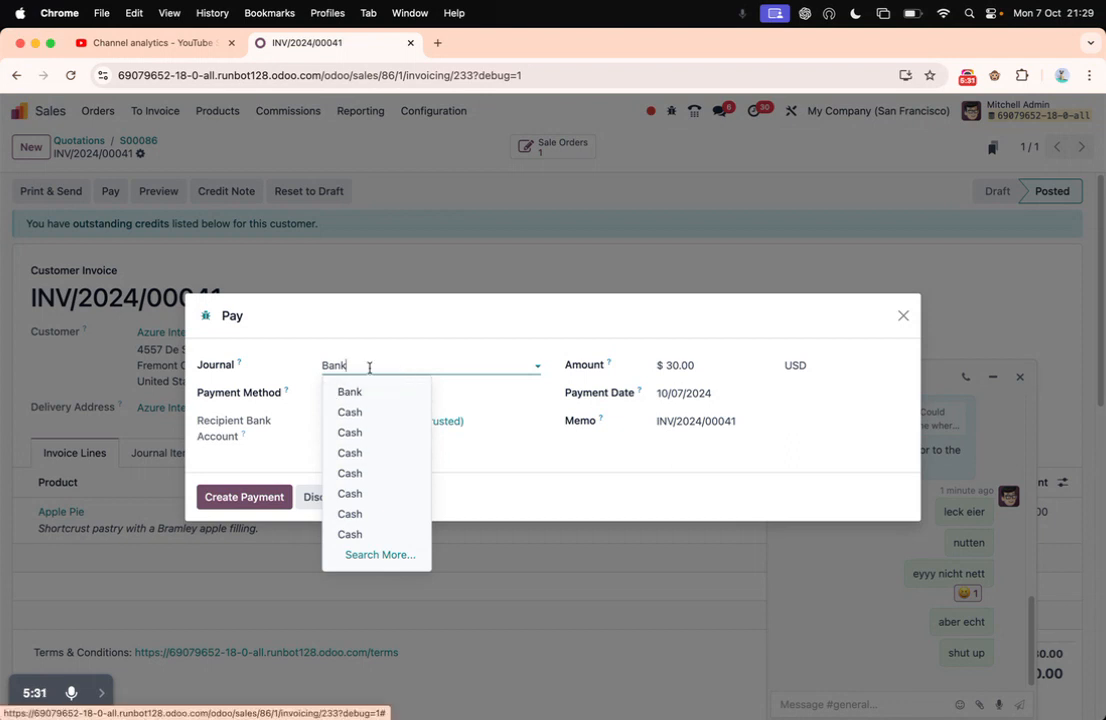
pyautogui.click(577, 360)
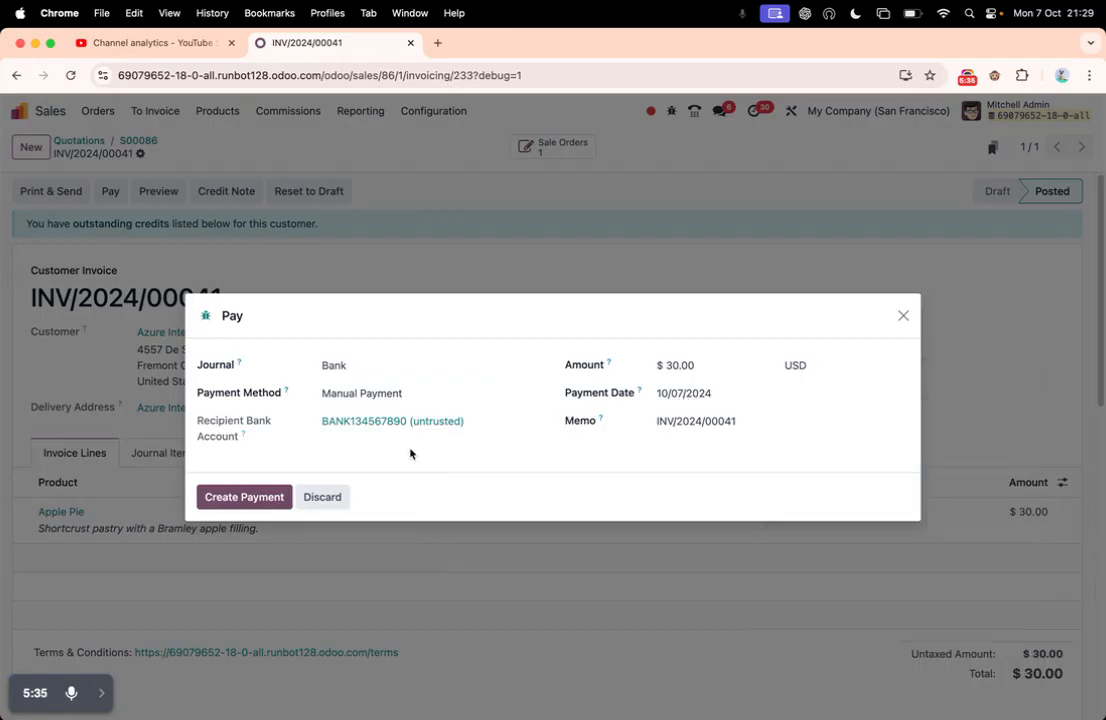
pyautogui.click(243, 497)
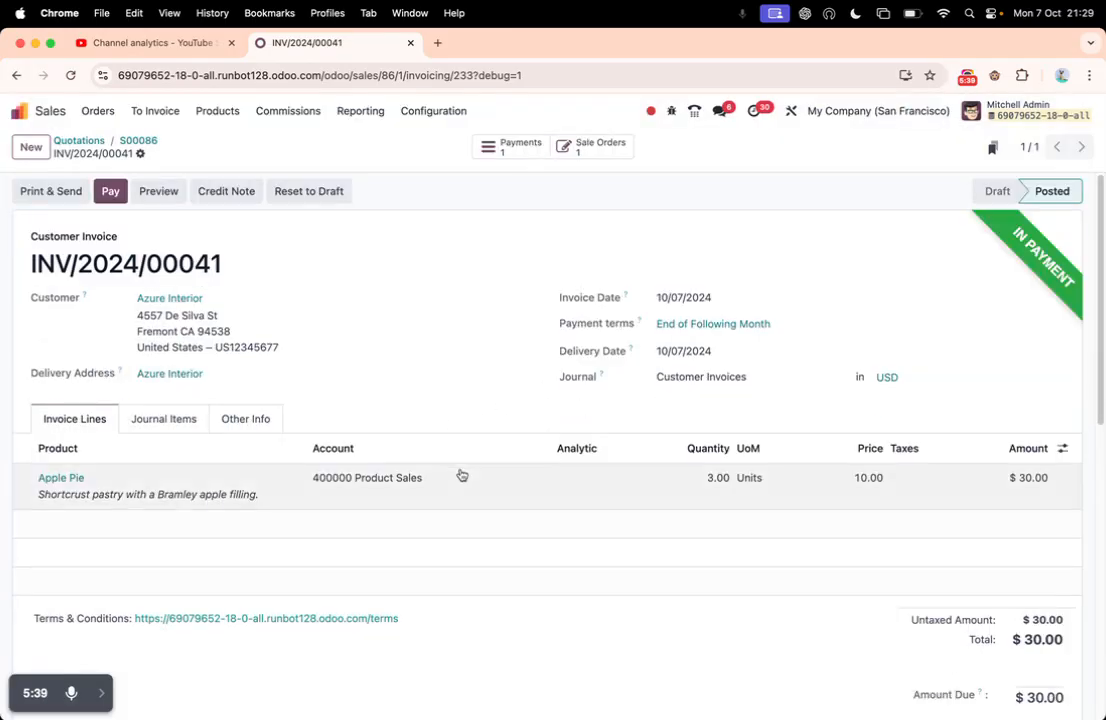
# Open the invoice's payment in progress from the double-payment check, validate it and return to the invoice
pyautogui.scroll(-5, 679, 331)
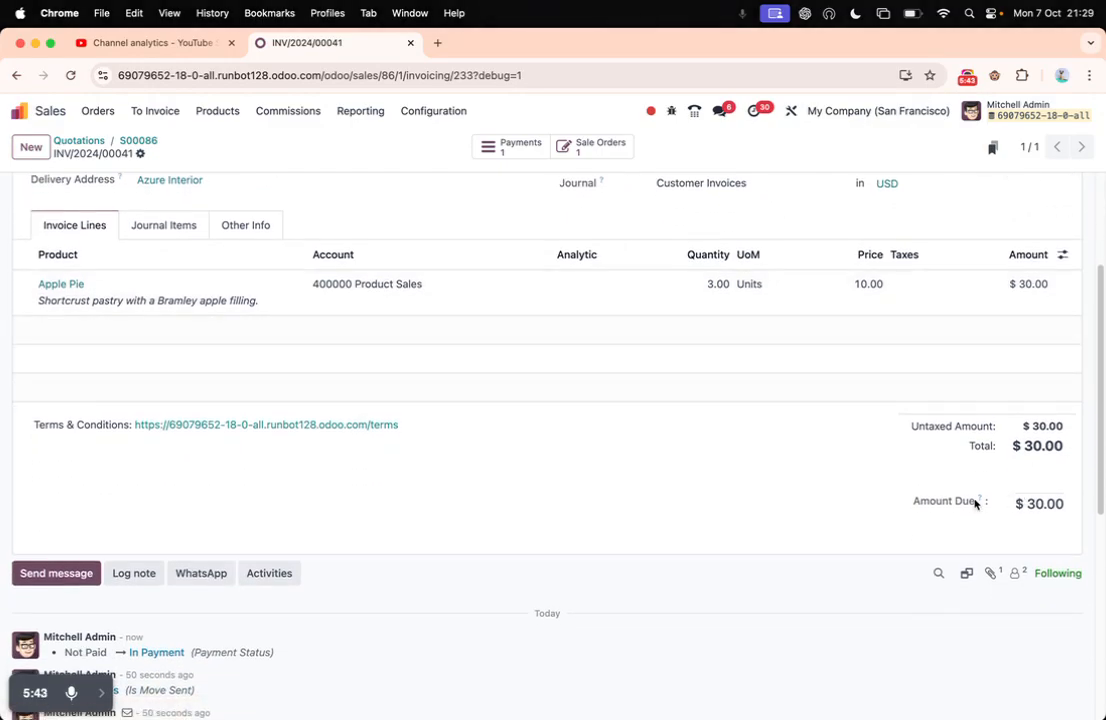
pyautogui.scroll(5, 987, 504)
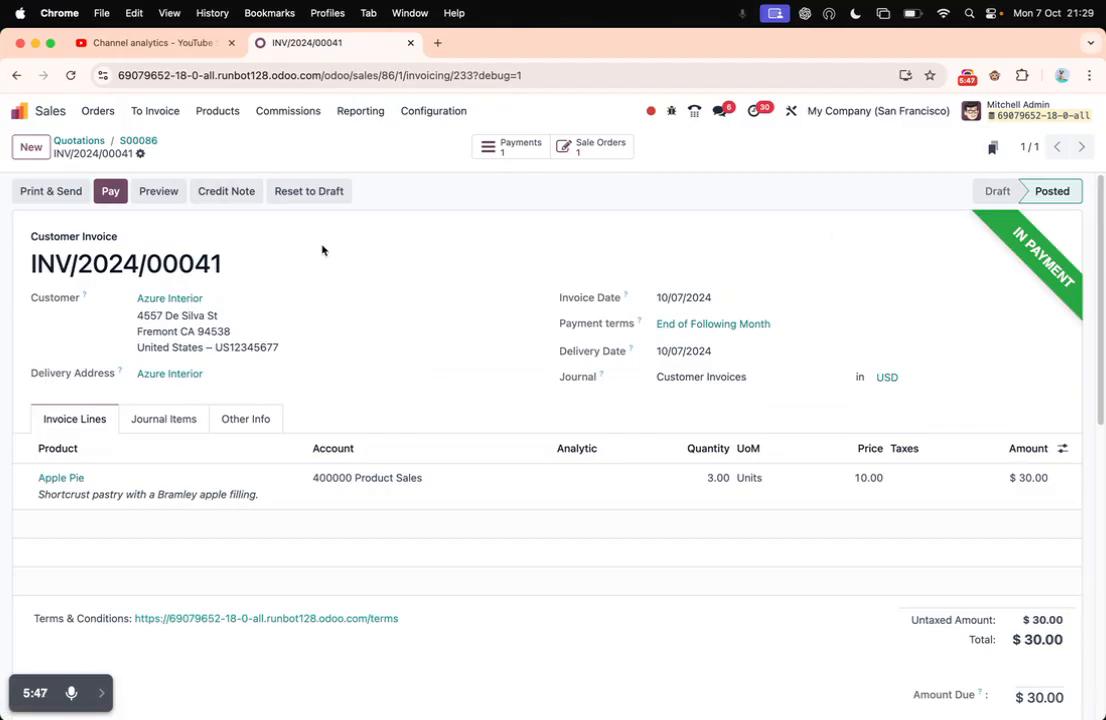
pyautogui.click(110, 193)
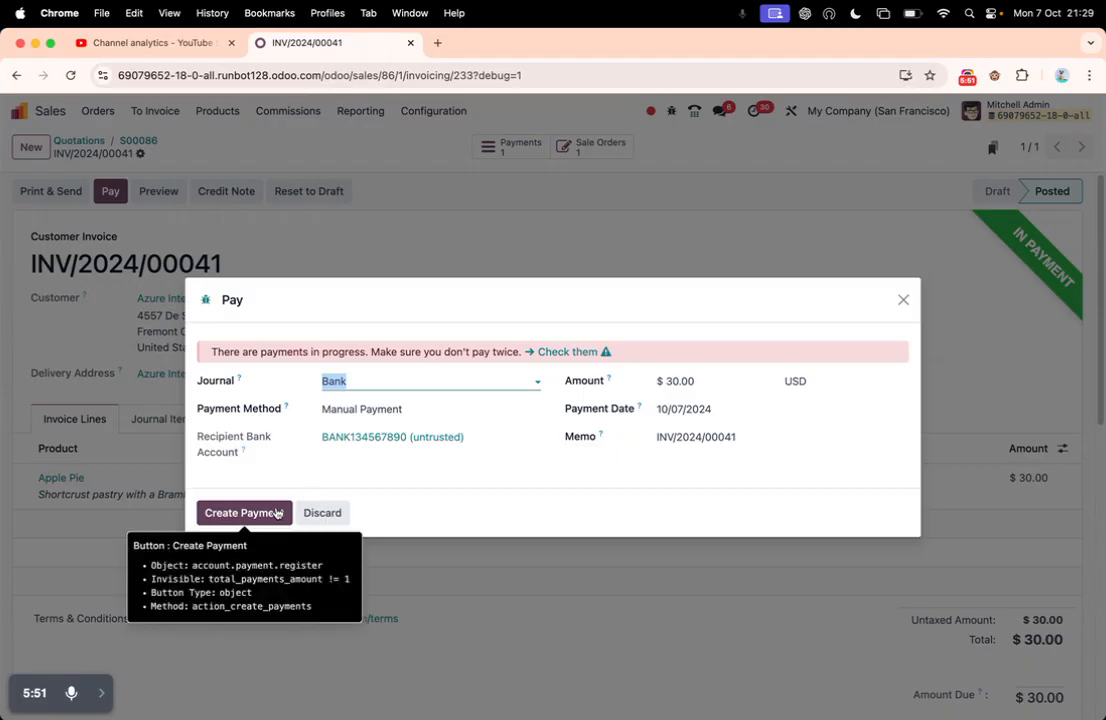
pyautogui.click(564, 353)
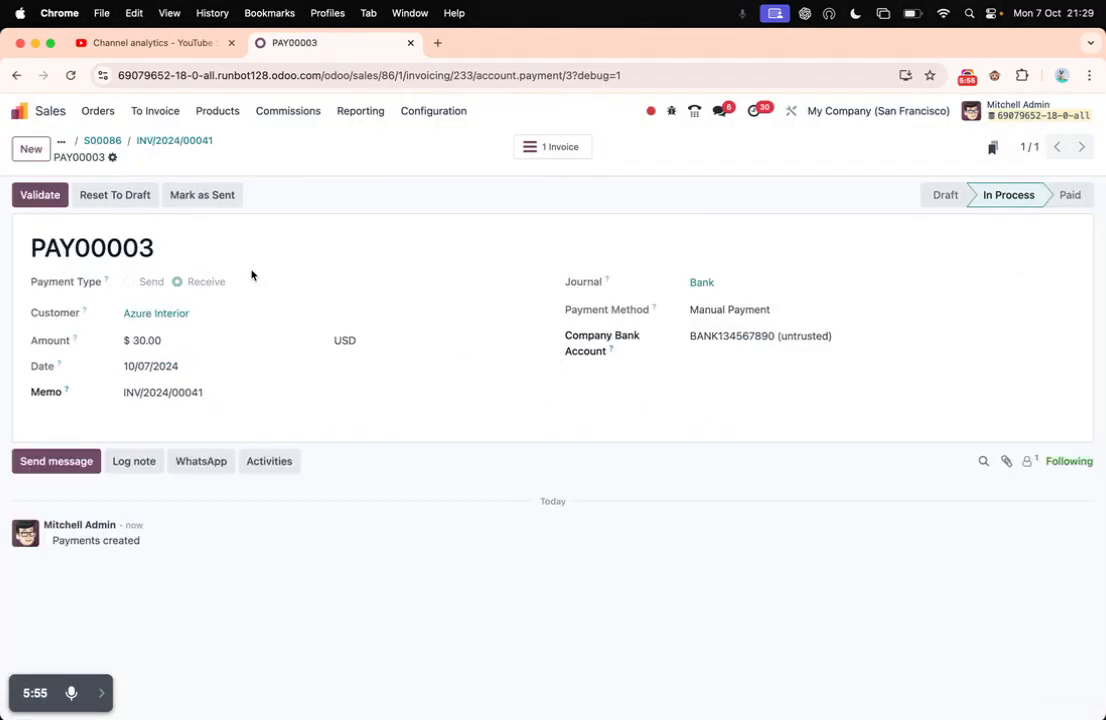
pyautogui.click(41, 196)
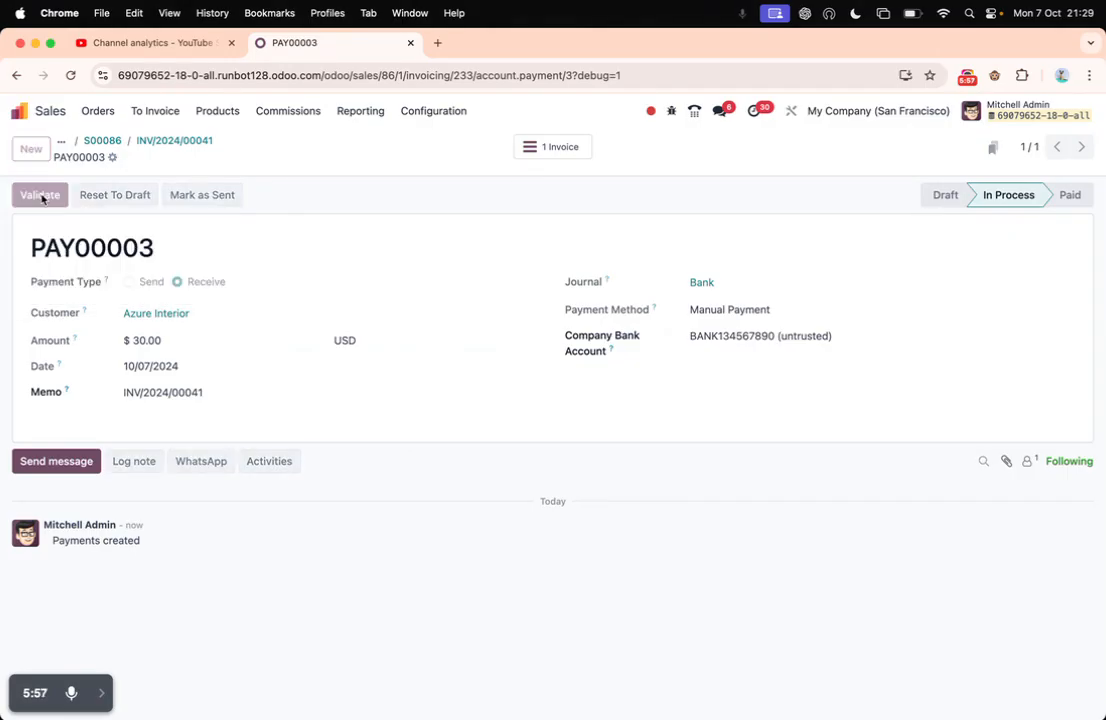
pyautogui.click(193, 142)
pyautogui.scroll(-1, 326, 263)
pyautogui.scroll(-2, 326, 263)
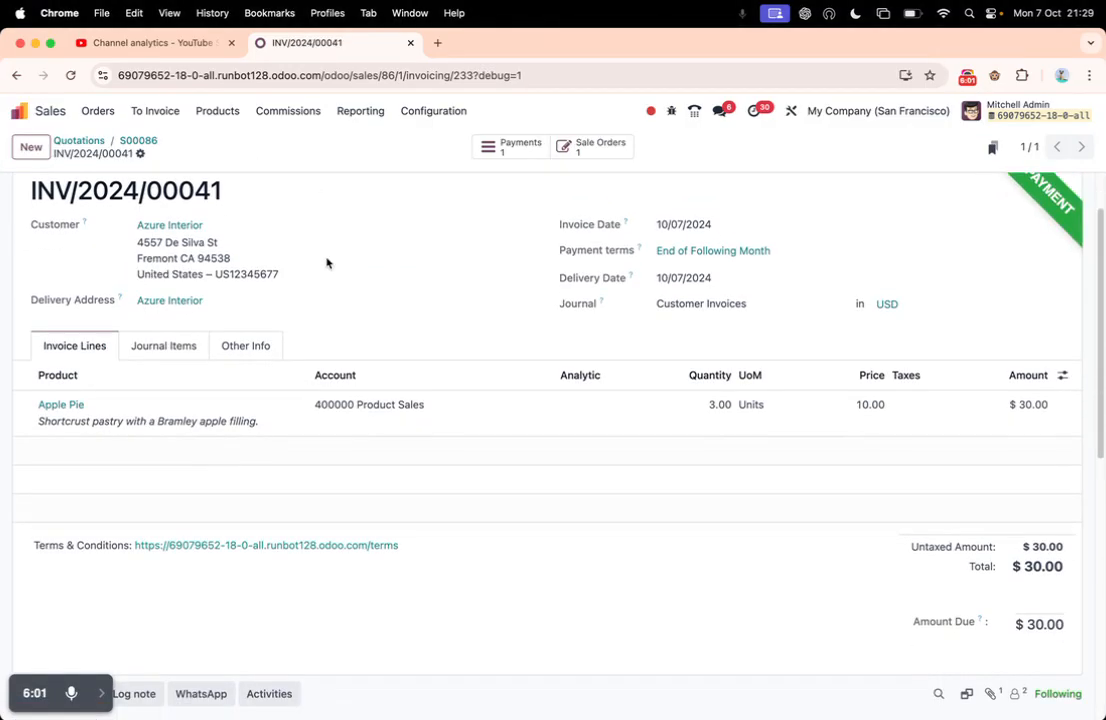
pyautogui.scroll(2, 381, 233)
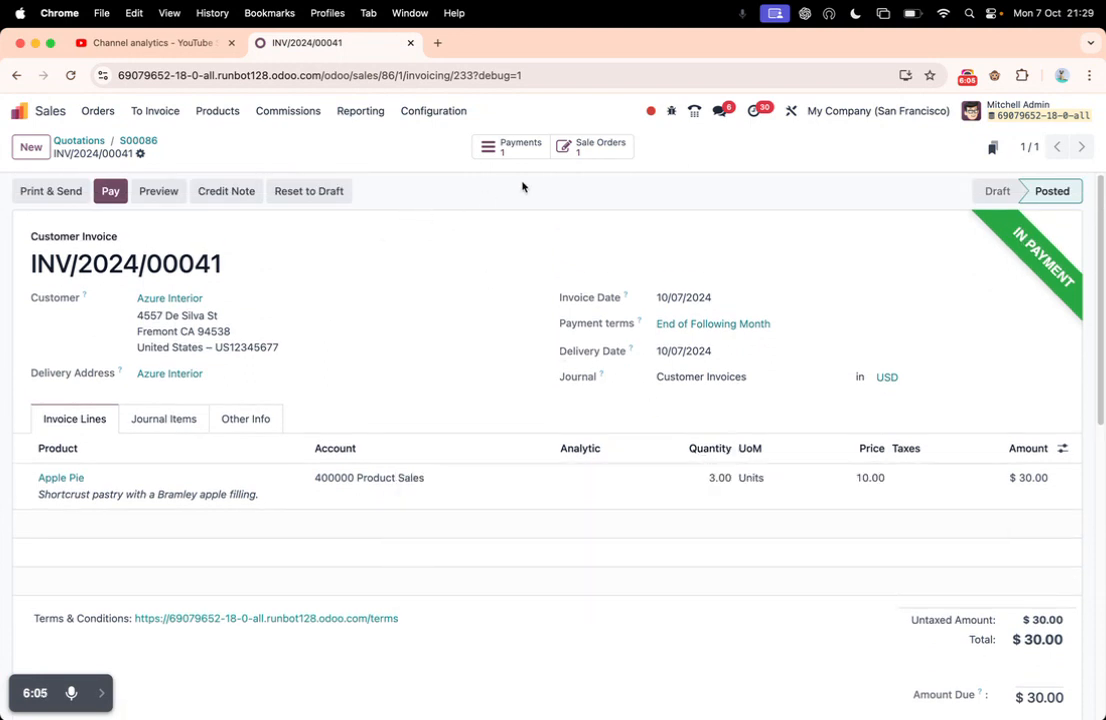
# Open the payment linked to the invoice, check its amount, memo and payment number, and return to the invoice
pyautogui.click(518, 148)
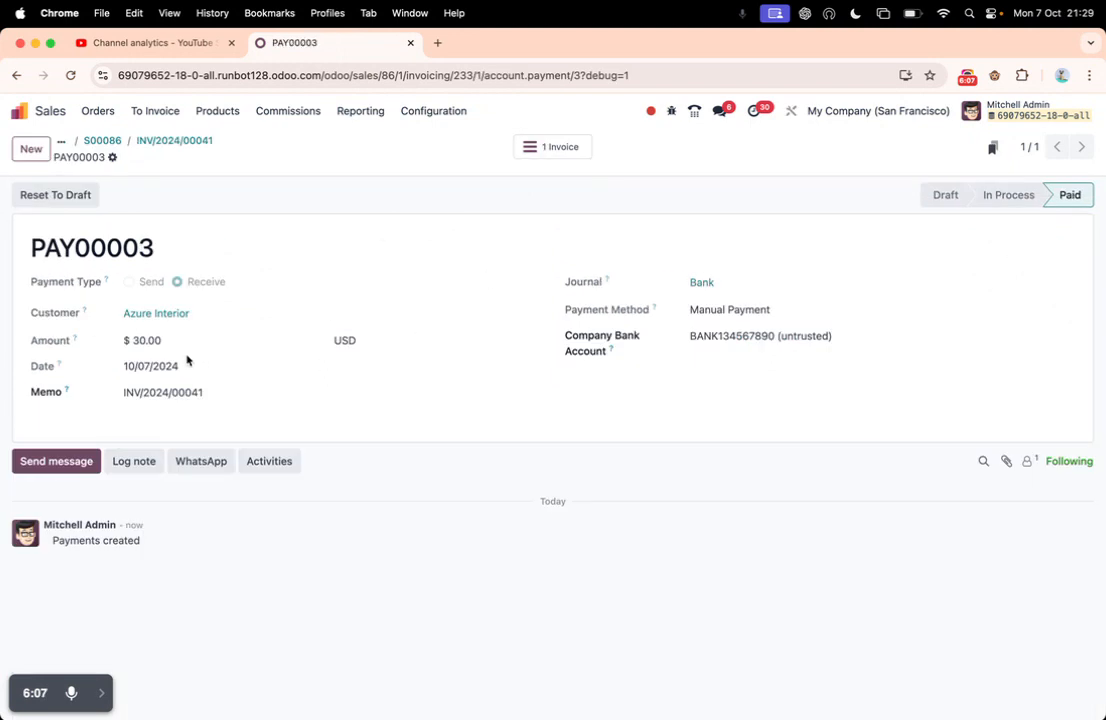
pyautogui.moveTo(122, 340); pyautogui.dragTo(227, 340)
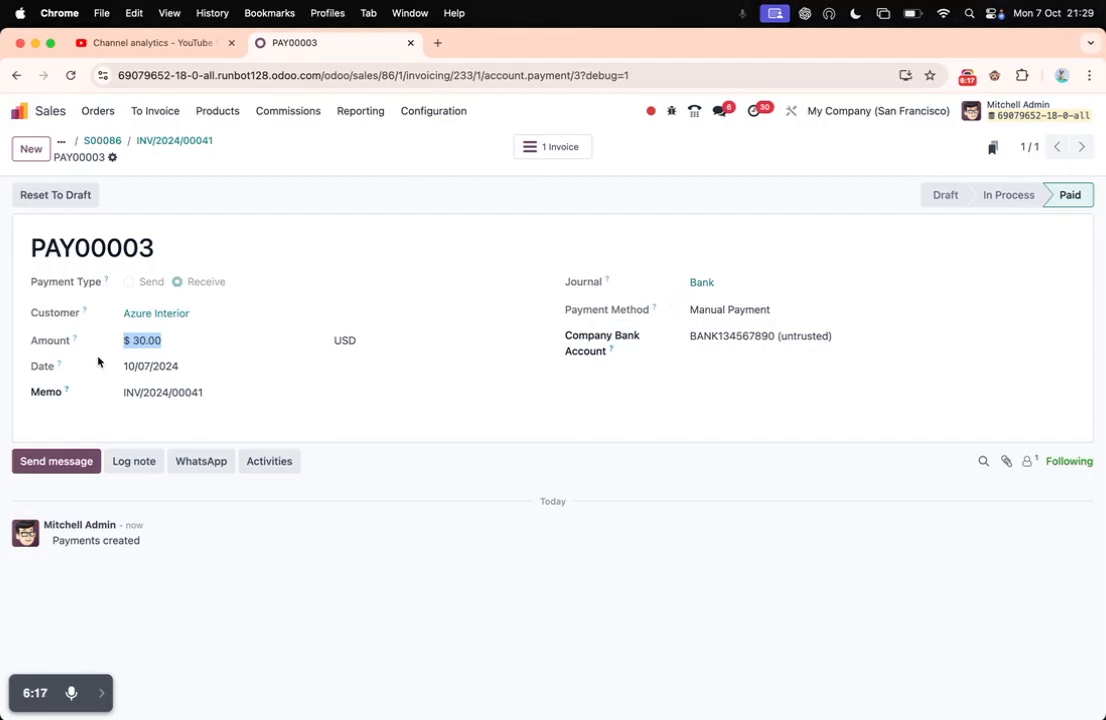
pyautogui.moveTo(201, 391); pyautogui.dragTo(144, 391)
pyautogui.moveTo(153, 248); pyautogui.dragTo(33, 243)
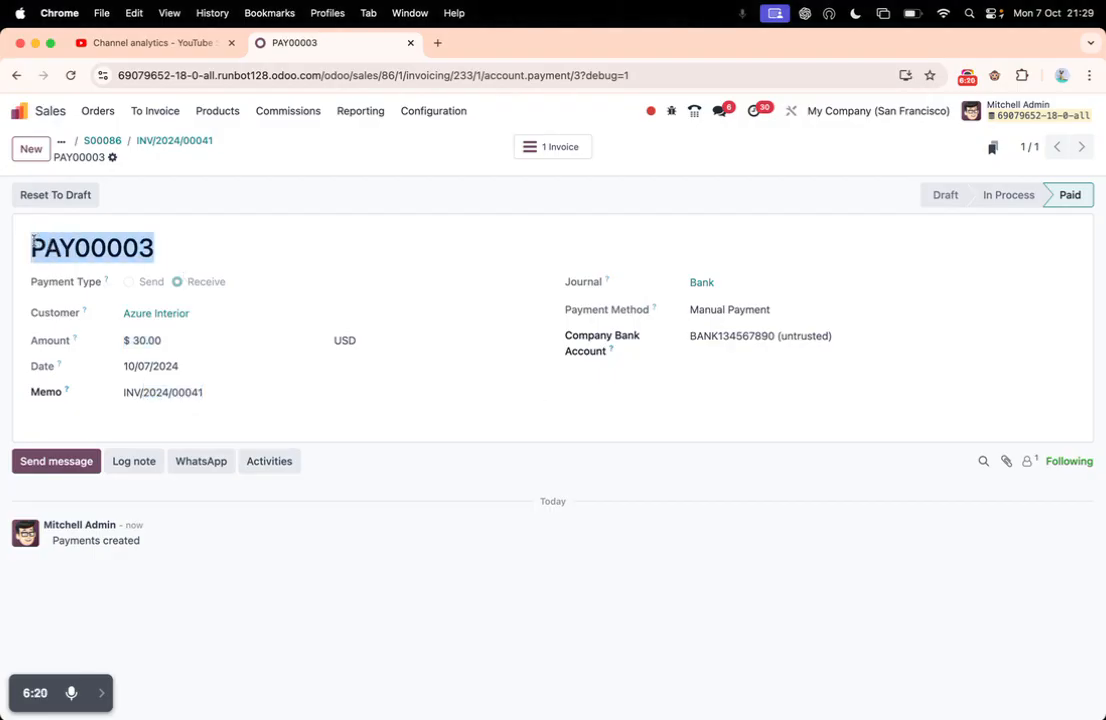
pyautogui.click(155, 141)
# Open the Accounting app and look over the journal cards on its dashboard, including customer invoices, vendor bills, bank and cash
pyautogui.click(18, 116)
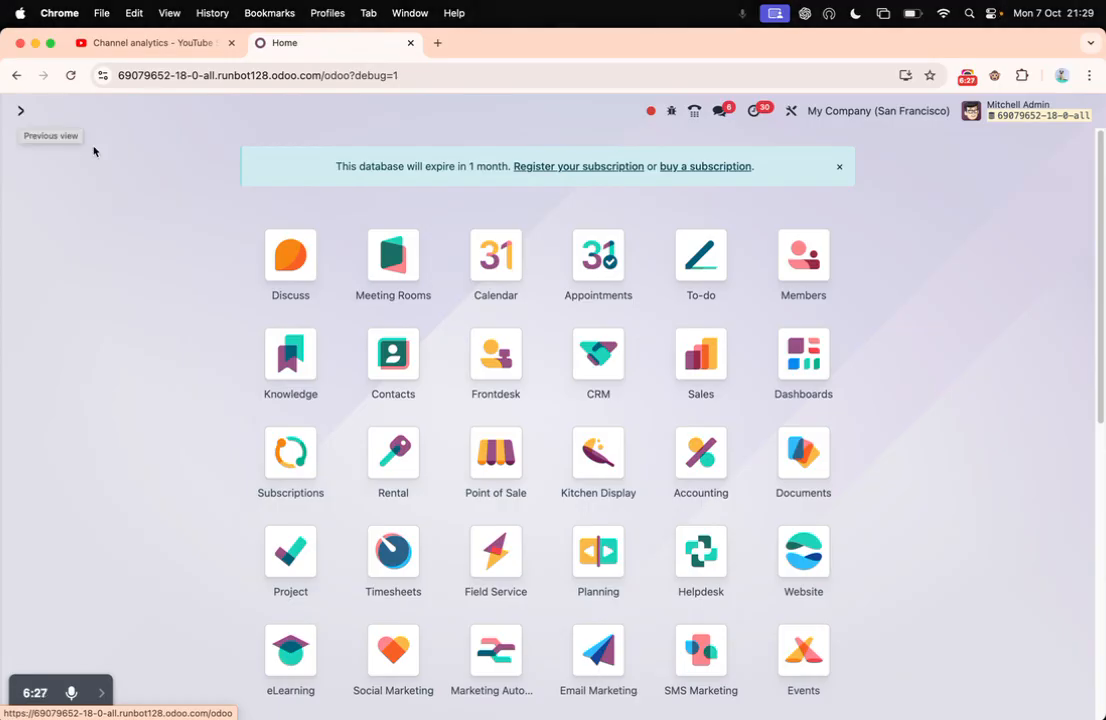
pyautogui.click(701, 455)
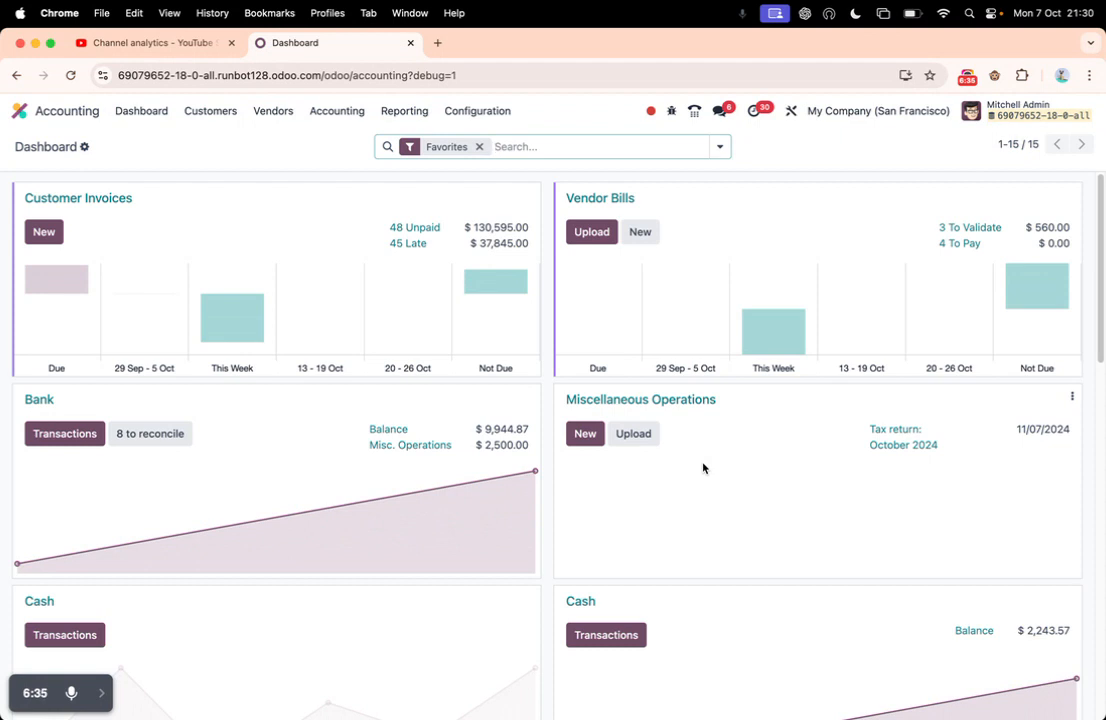
pyautogui.moveTo(213, 307)
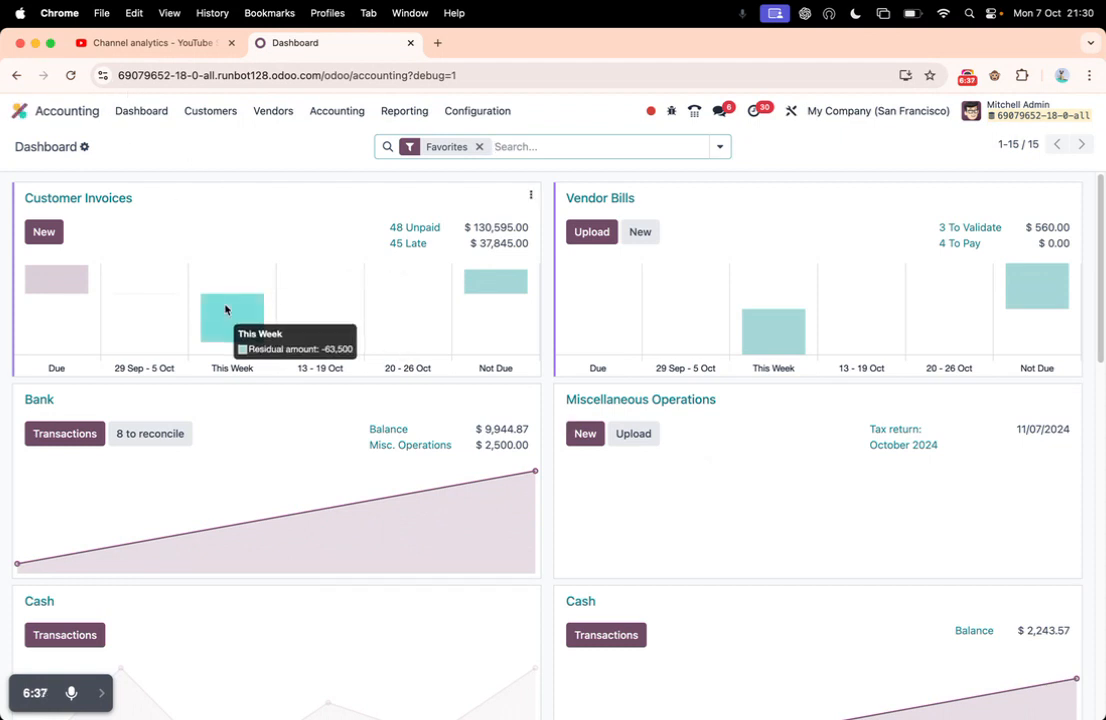
pyautogui.scroll(-1, 541, 306)
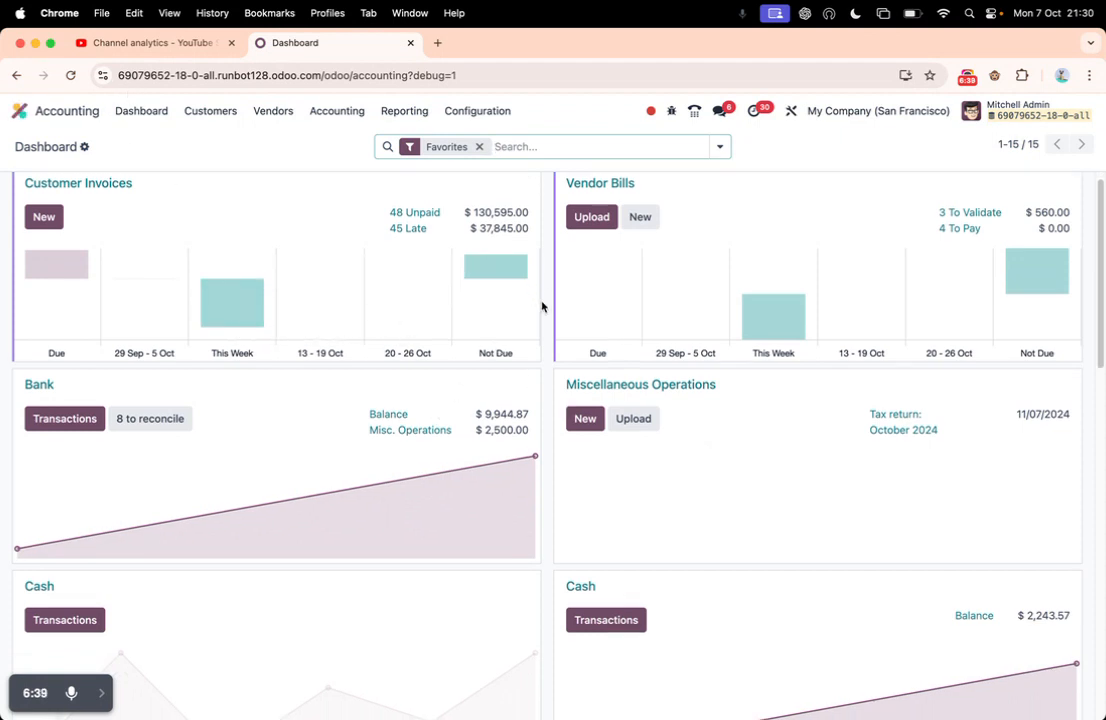
pyautogui.scroll(-2, 541, 308)
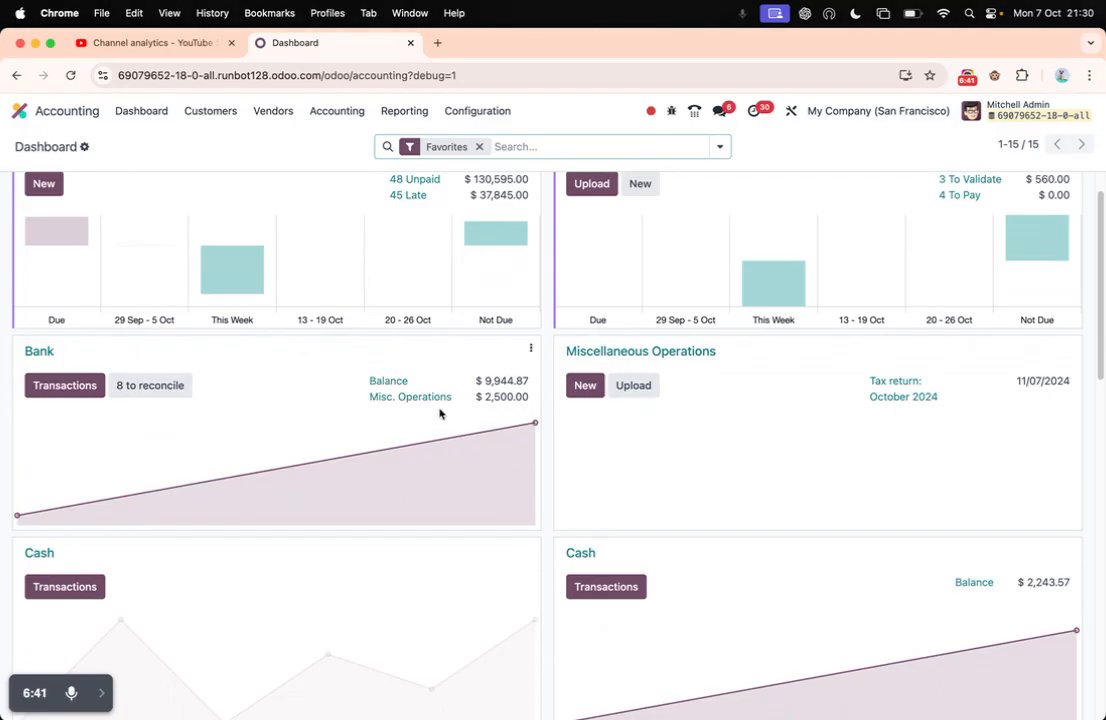
pyautogui.scroll(3, 455, 408)
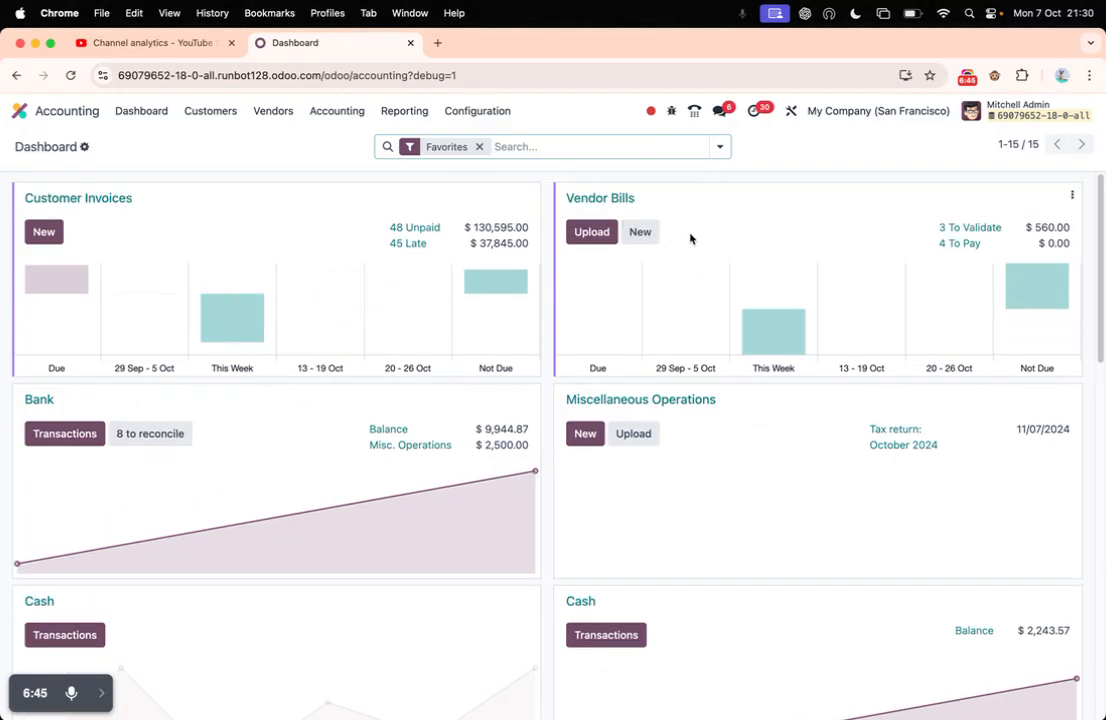
pyautogui.scroll(-5, 375, 486)
pyautogui.scroll(2, 598, 477)
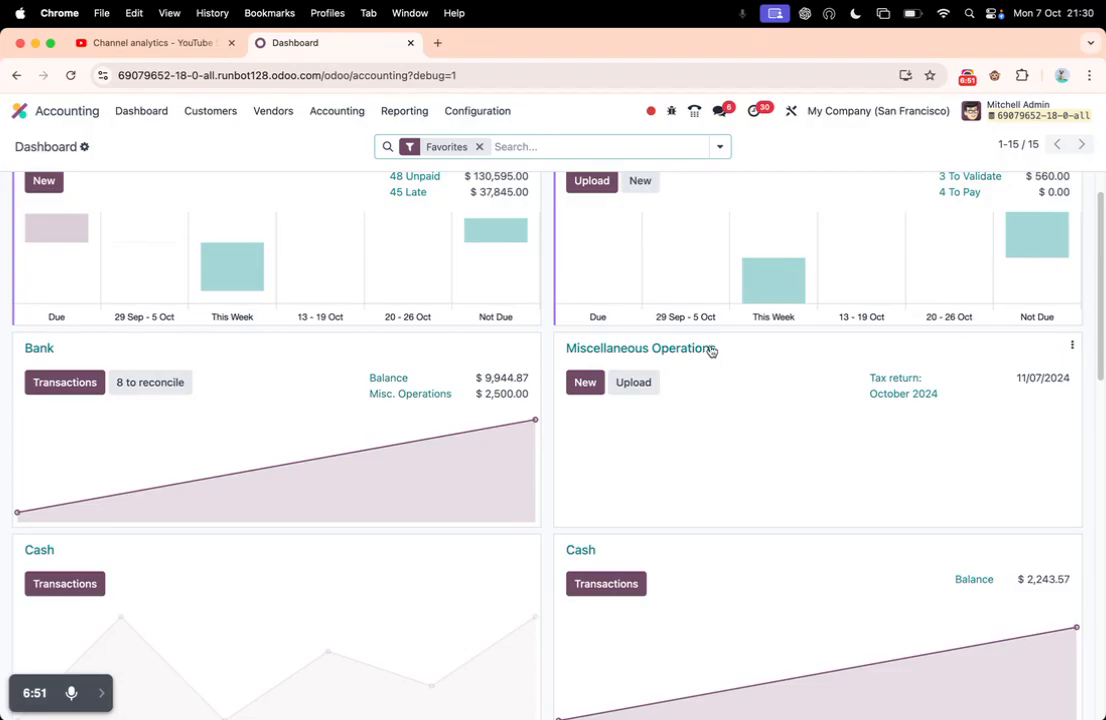
pyautogui.scroll(2, 706, 360)
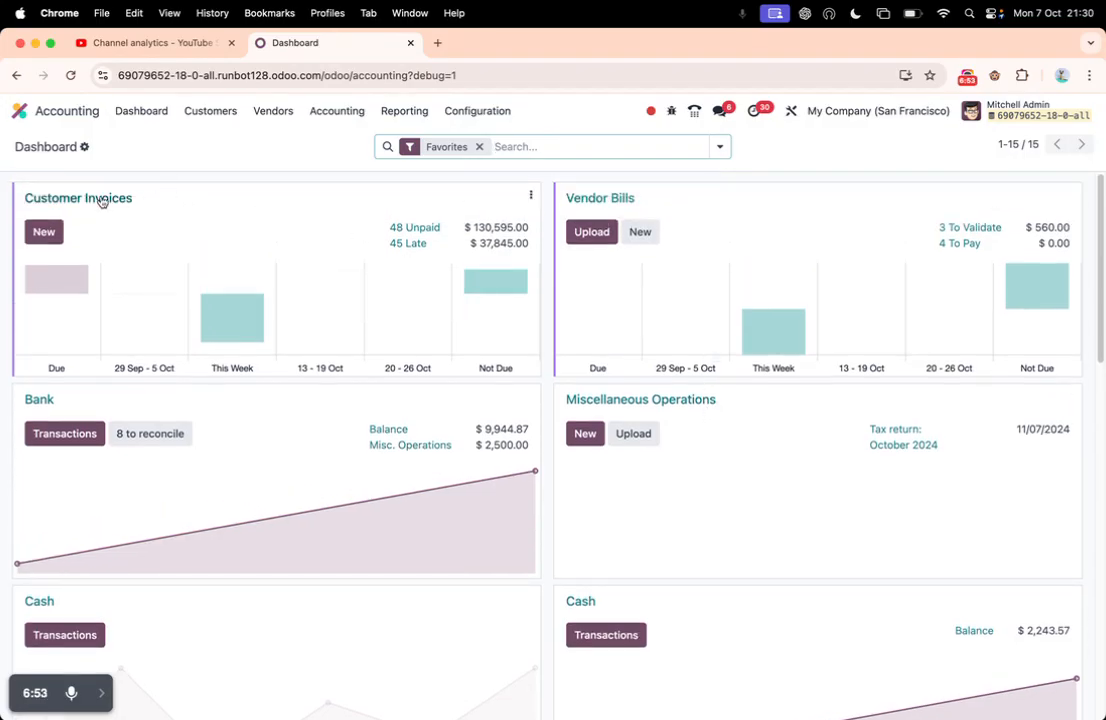
# Open the list of customer invoices and look through its entries and payment statuses
pyautogui.click(211, 112)
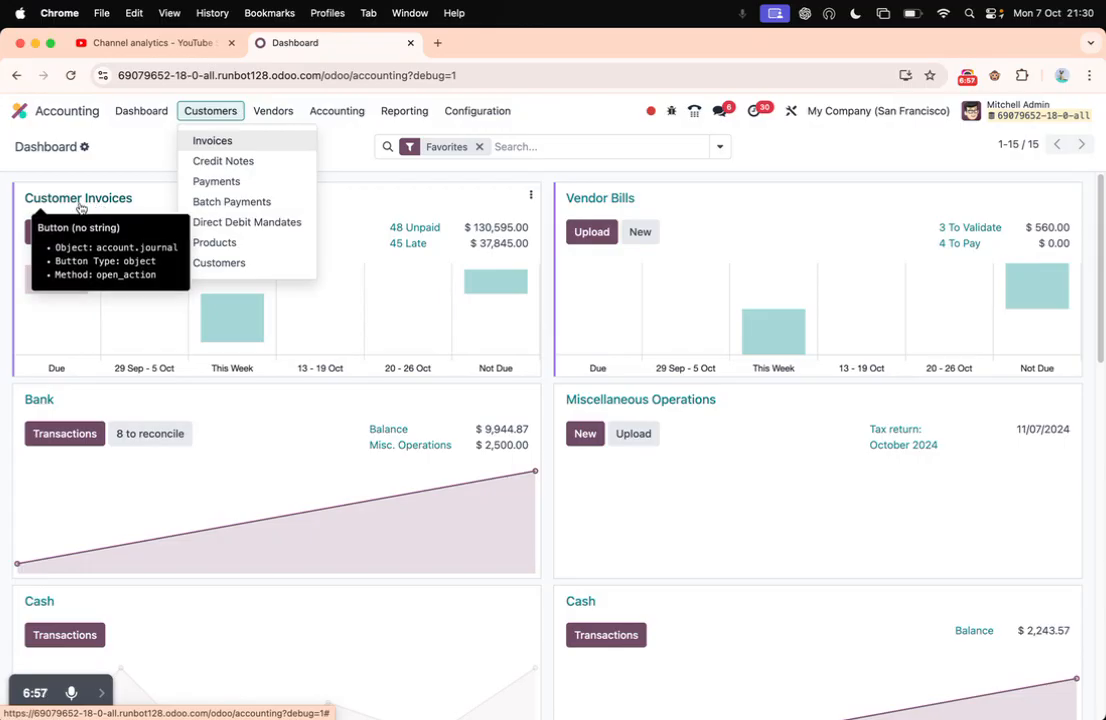
pyautogui.click(213, 141)
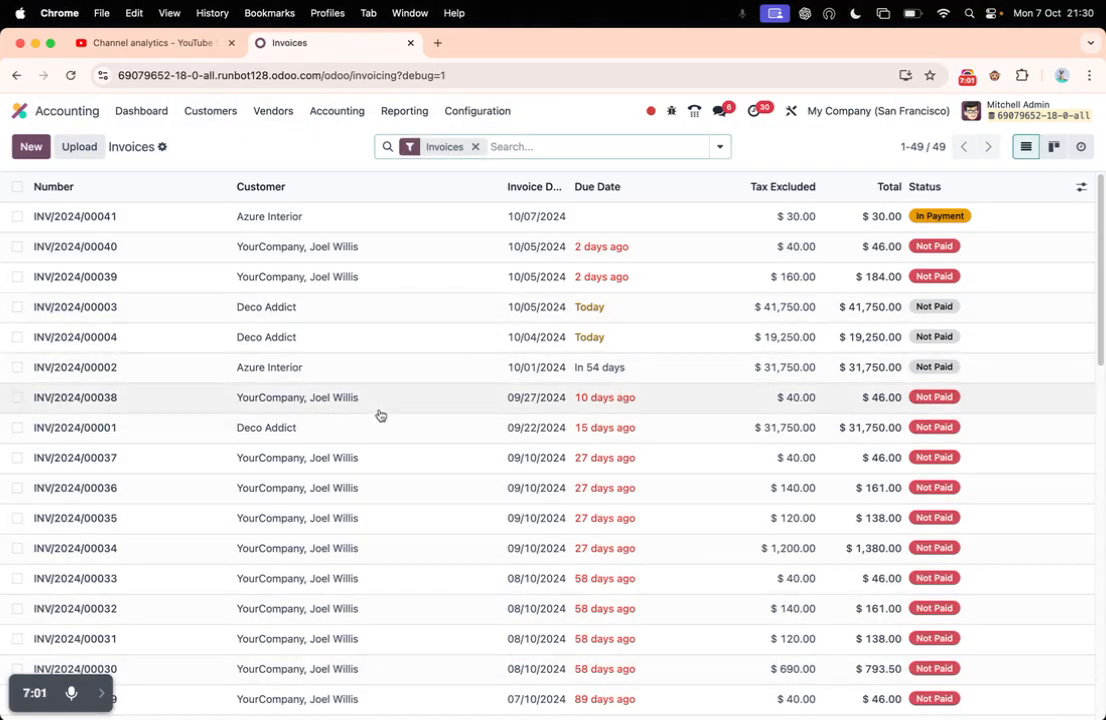
pyautogui.scroll(-15, 415, 468)
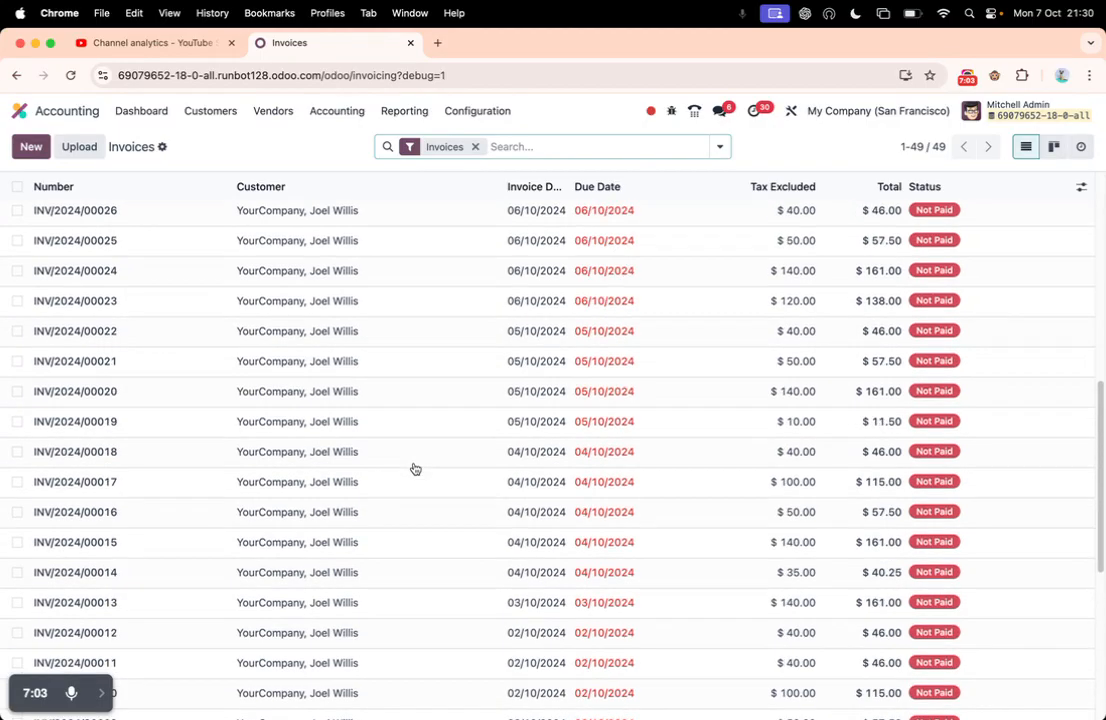
pyautogui.scroll(10, 415, 468)
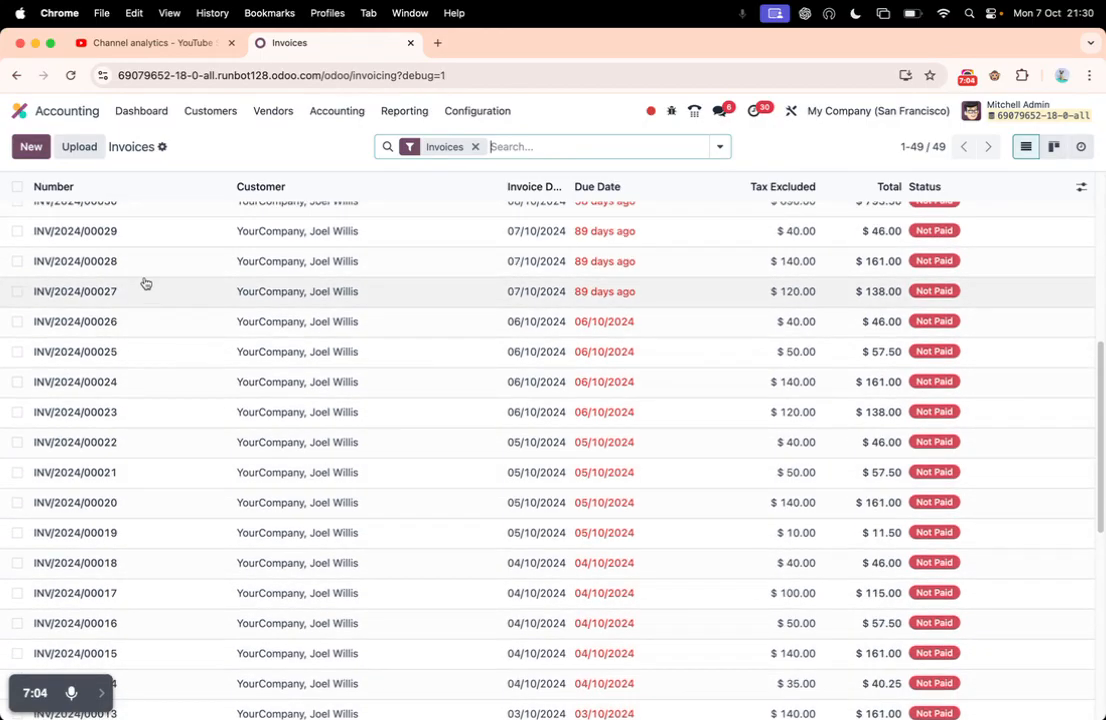
# Create a new customer invoice for Azure Interior with the invoice date 10/07/2024
pyautogui.click(31, 152)
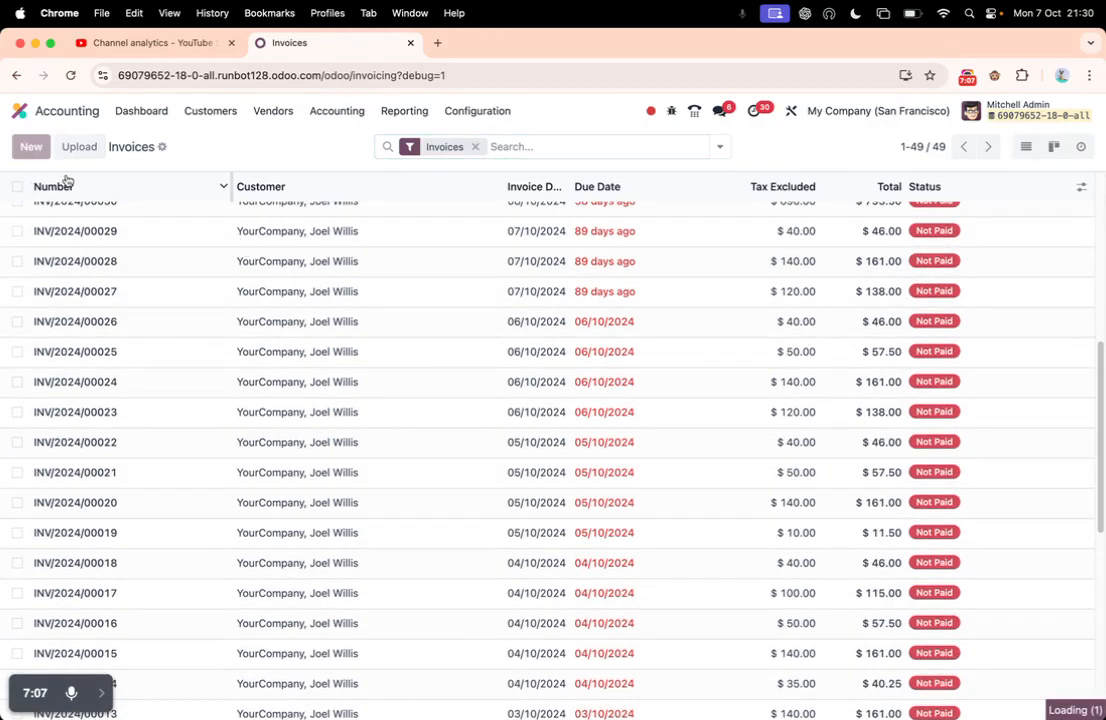
pyautogui.click(200, 297)
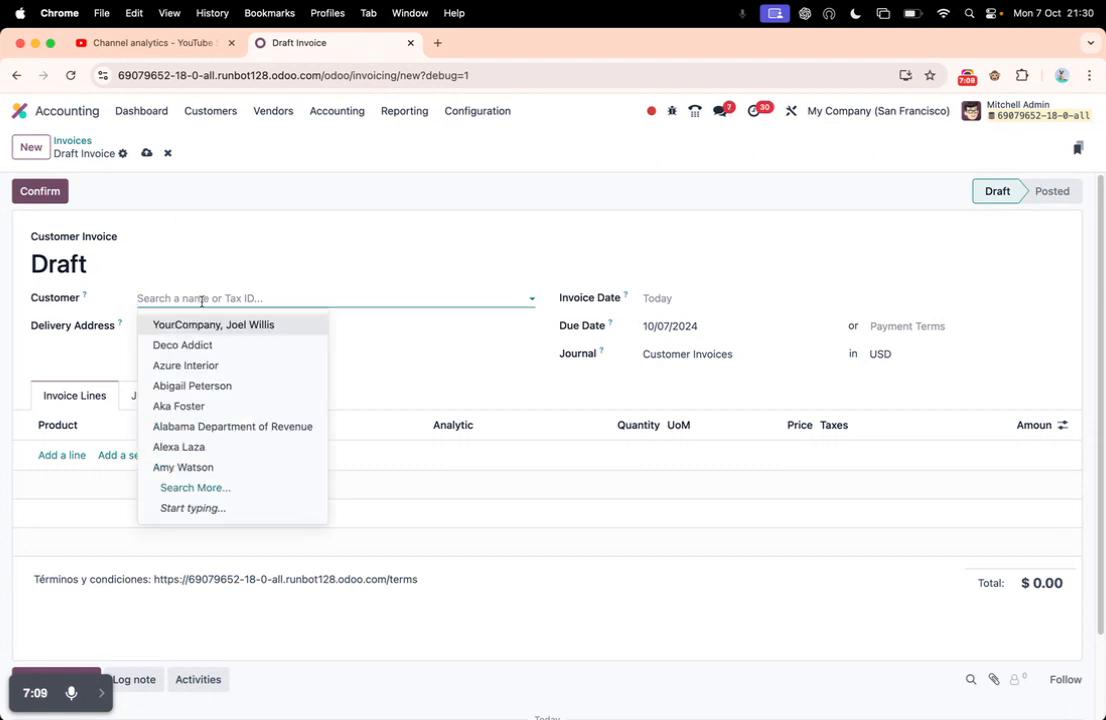
pyautogui.click(197, 365)
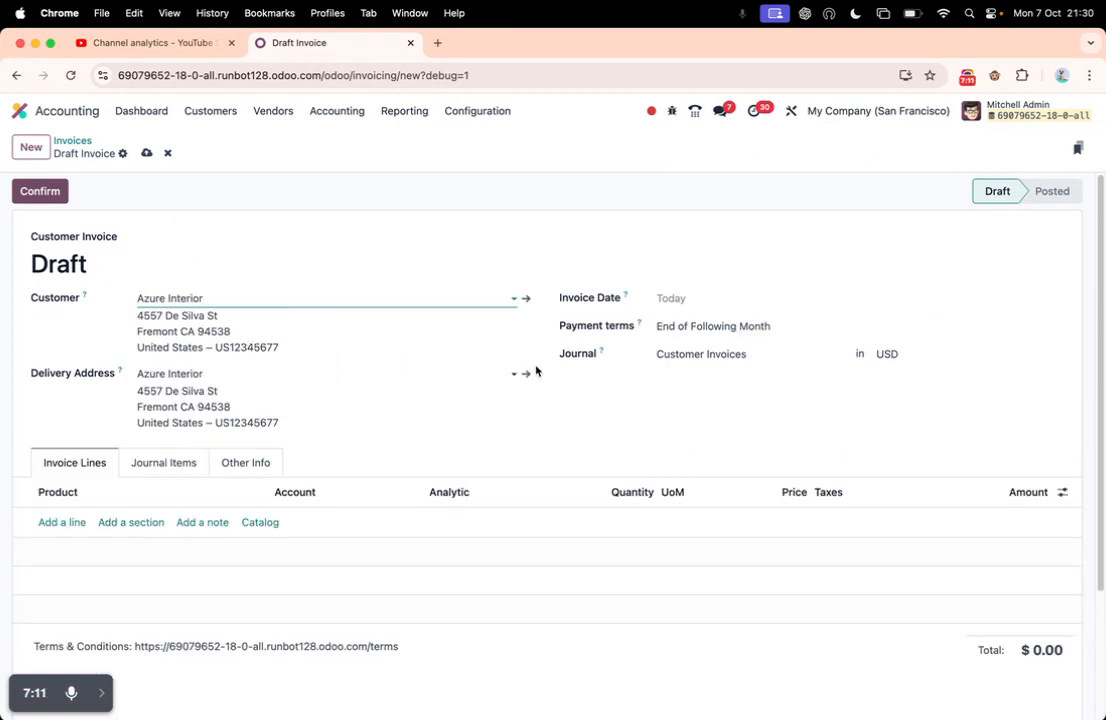
pyautogui.click(673, 298)
pyautogui.click(805, 461)
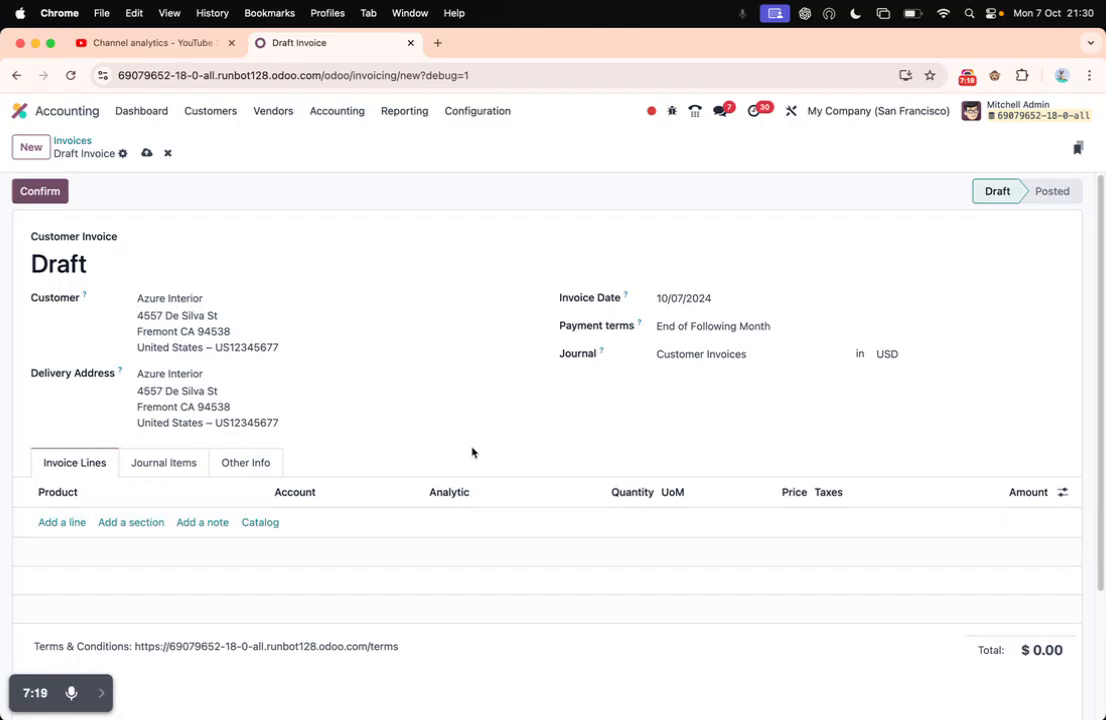
# Add an Apple Pie line to the draft invoice with a price of 10 and remove its 15% tax
pyautogui.scroll(-2, 472, 453)
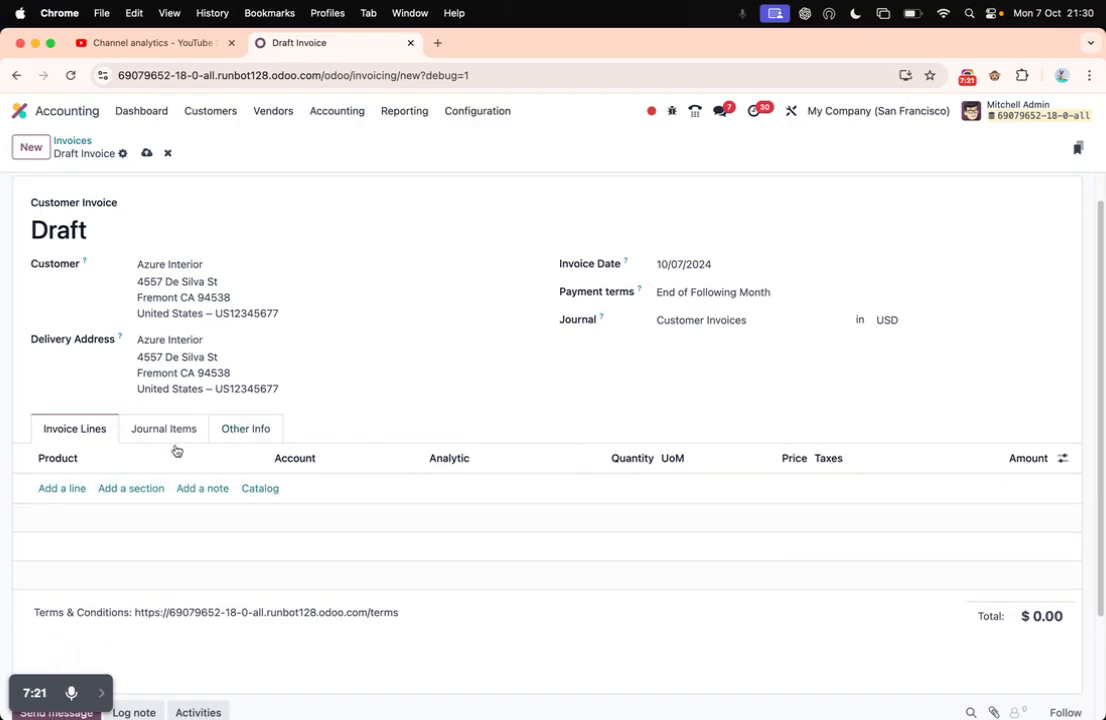
pyautogui.click(55, 490)
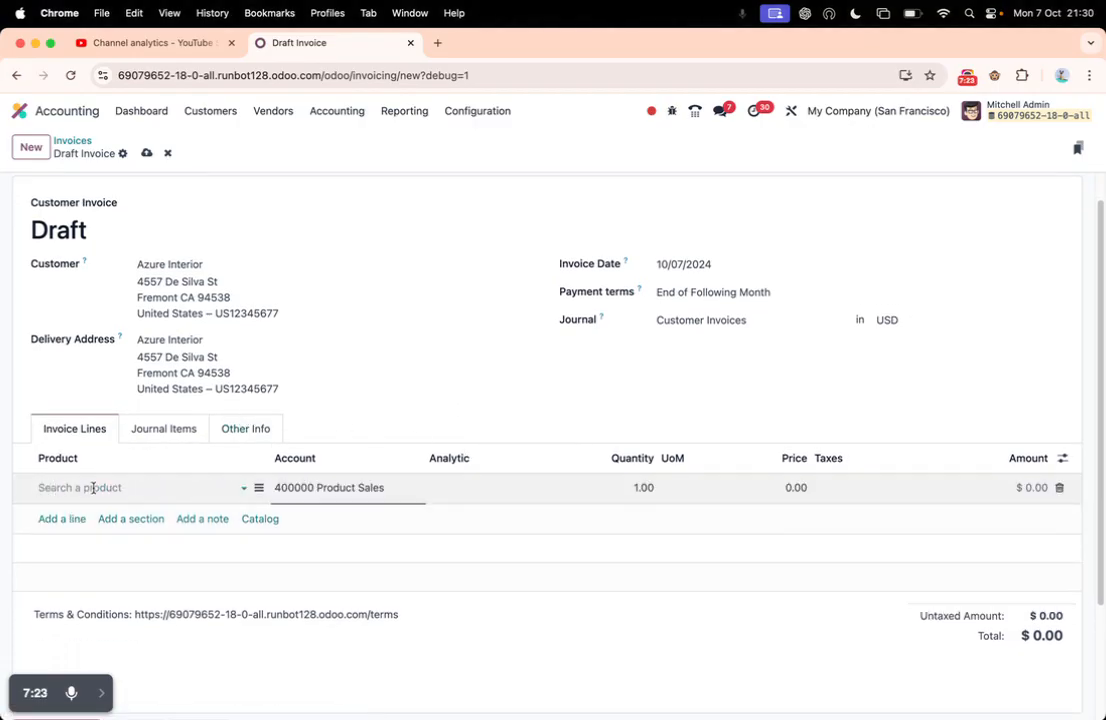
pyautogui.click(93, 488)
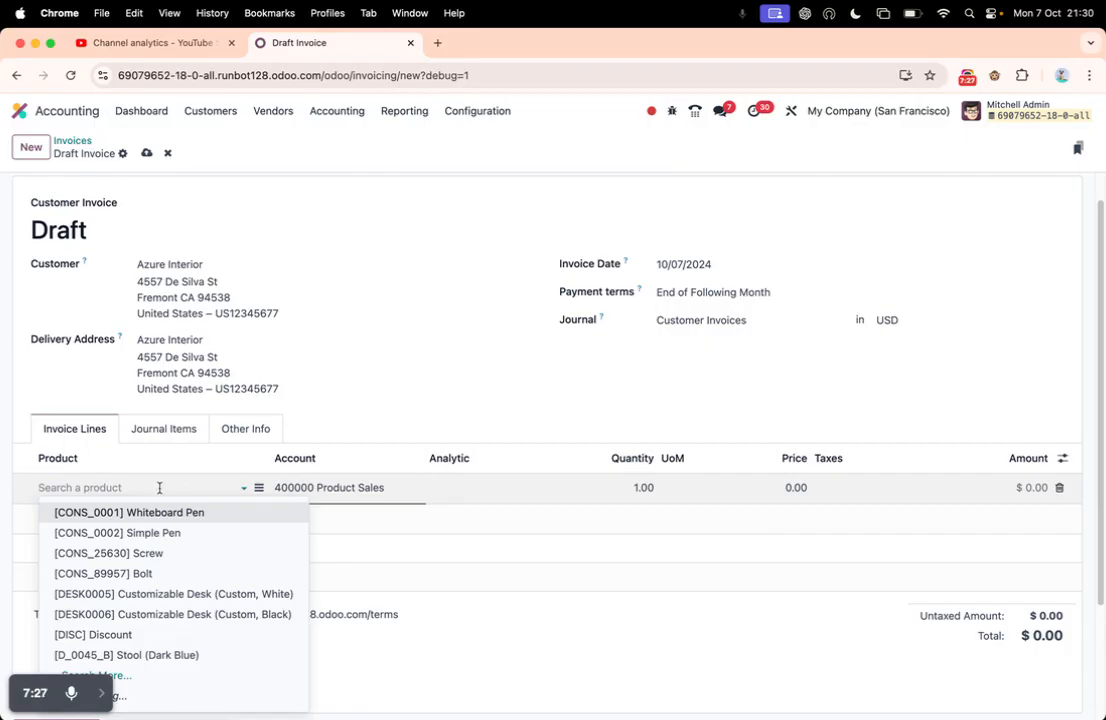
pyautogui.write('app')
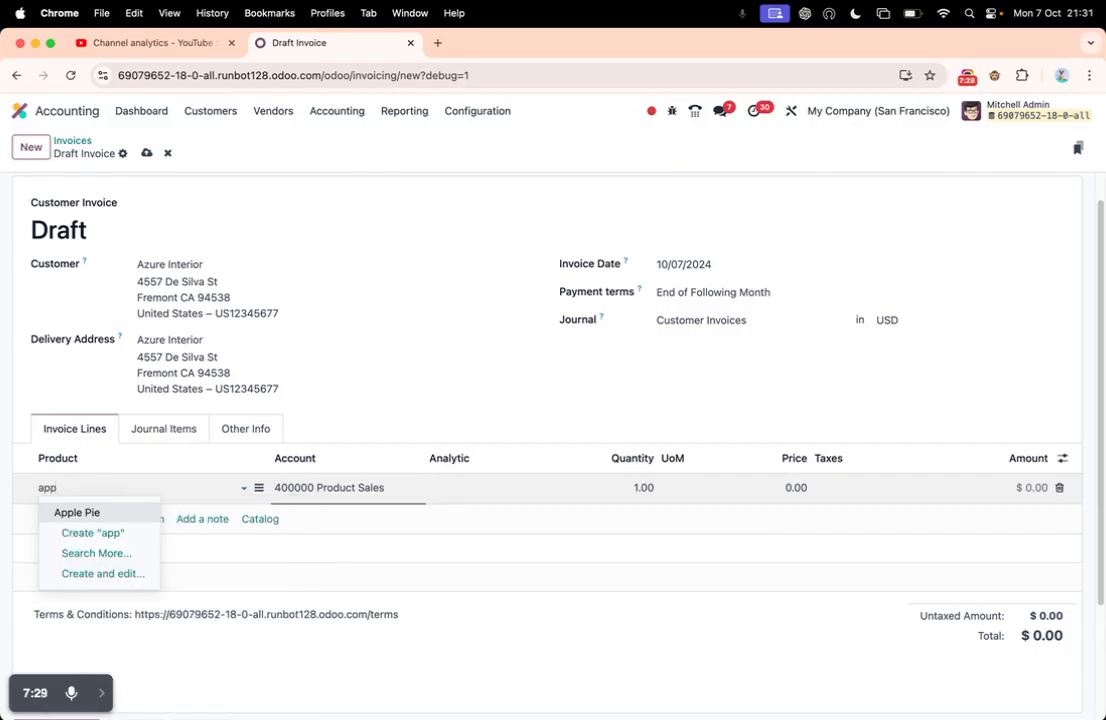
pyautogui.click(125, 514)
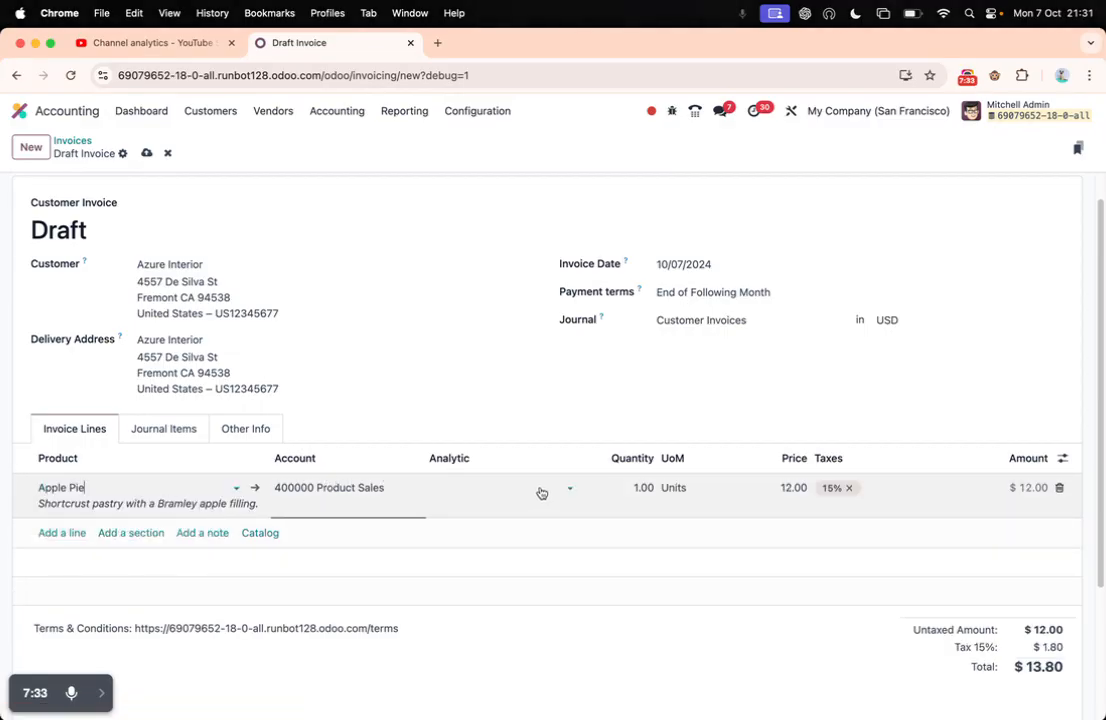
pyautogui.click(764, 487)
pyautogui.write('10')
pyautogui.click(850, 488)
# Examine the draft invoice's journal items, comparing the Product Sales and Account Receivable entries
pyautogui.click(161, 430)
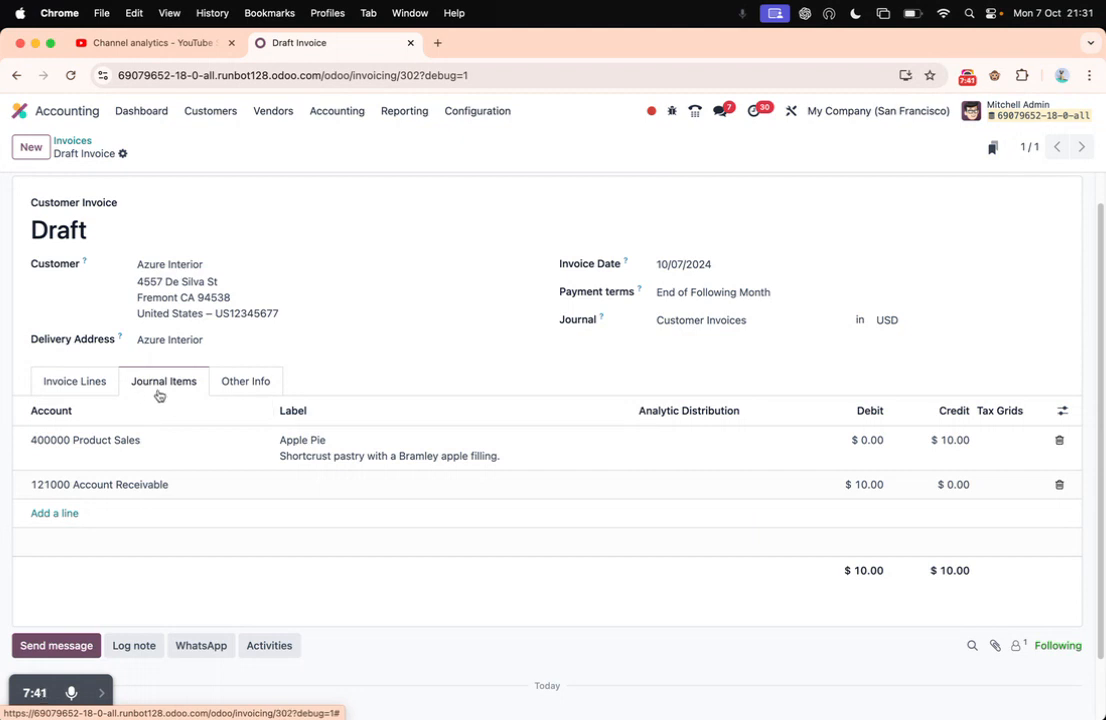
pyautogui.moveTo(30, 441); pyautogui.dragTo(32, 486)
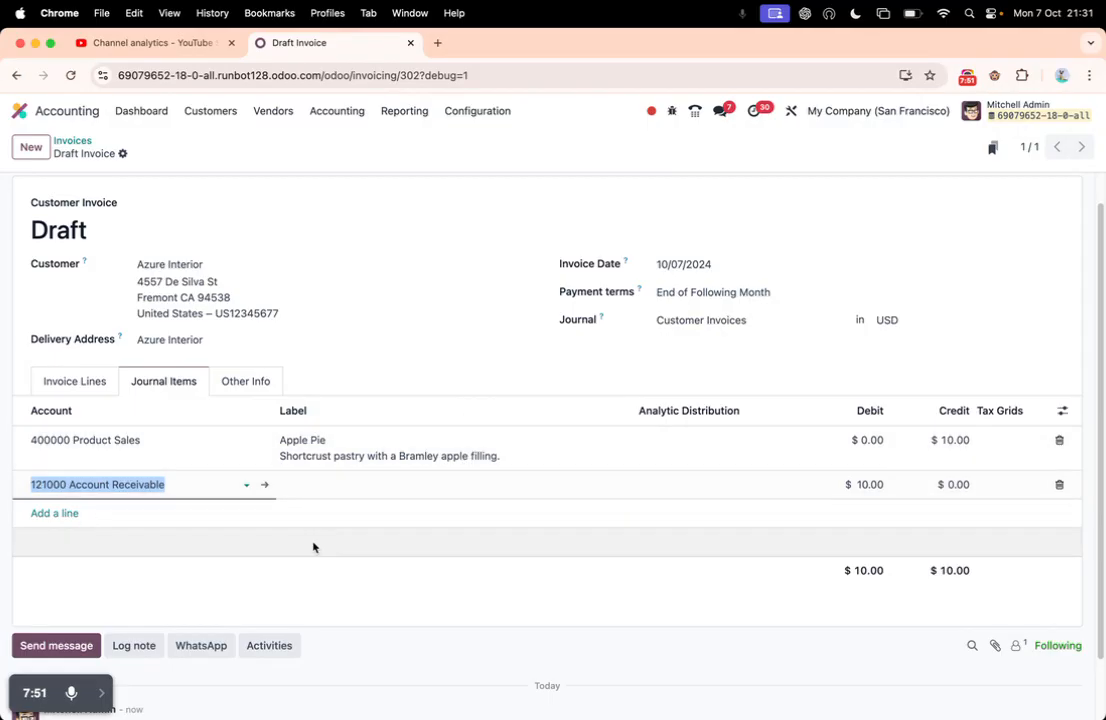
pyautogui.click(72, 695)
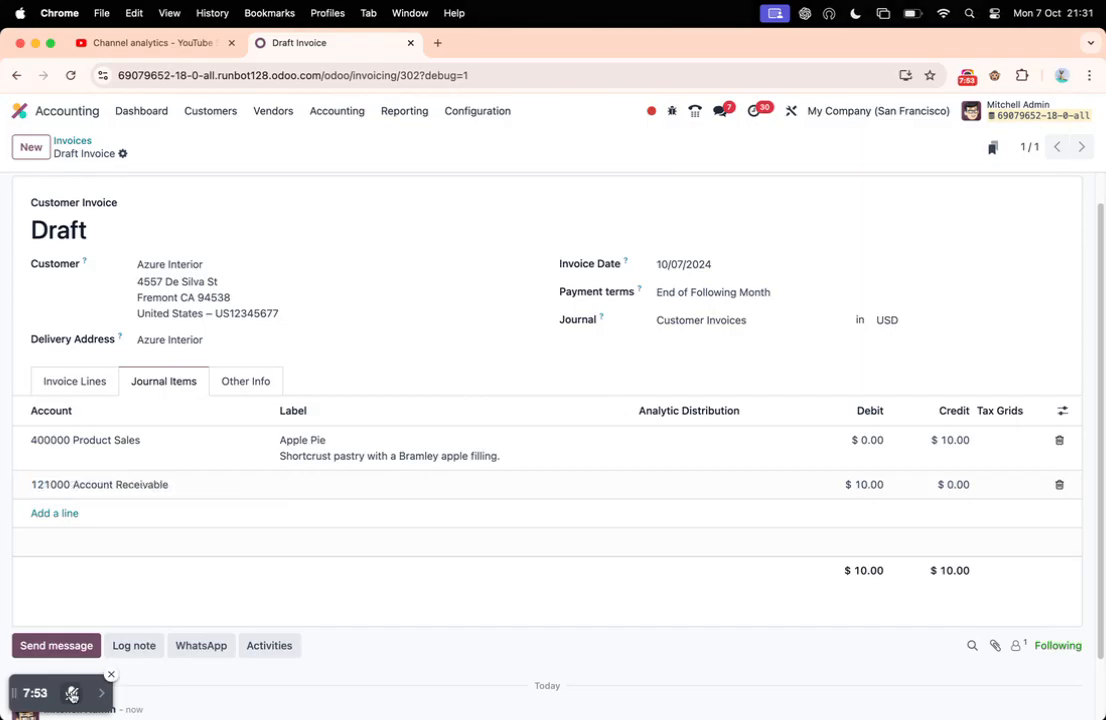
pyautogui.click(72, 696)
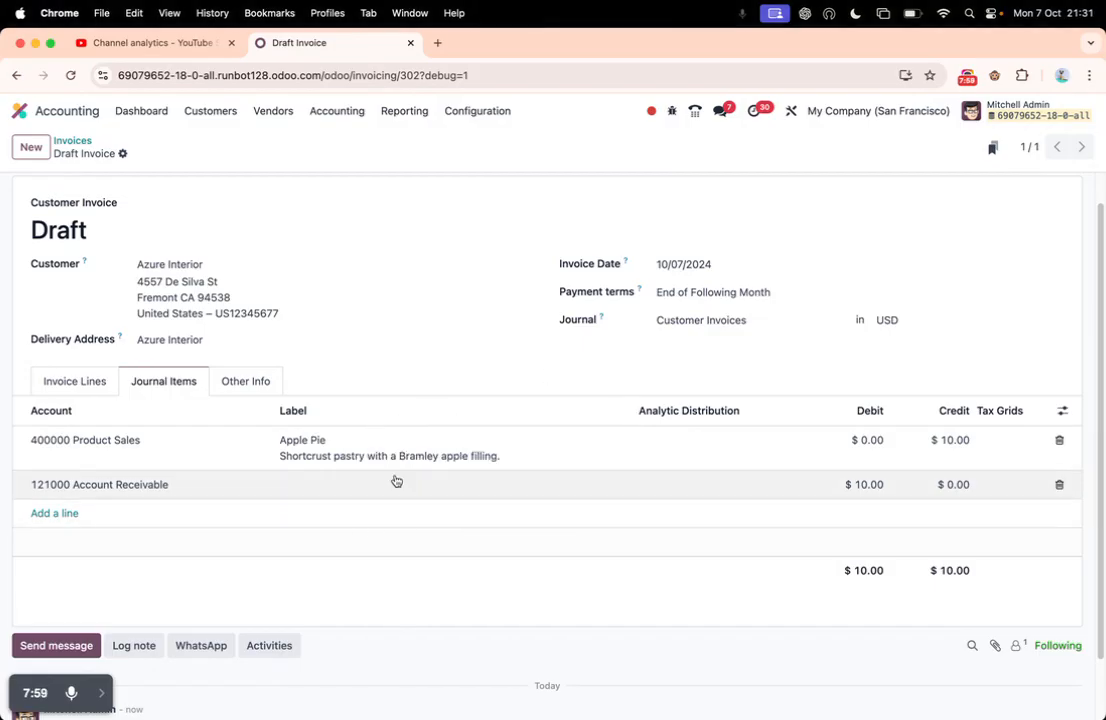
# Return to the invoice lines, confirm the draft invoice and check its assigned invoice number
pyautogui.click(77, 378)
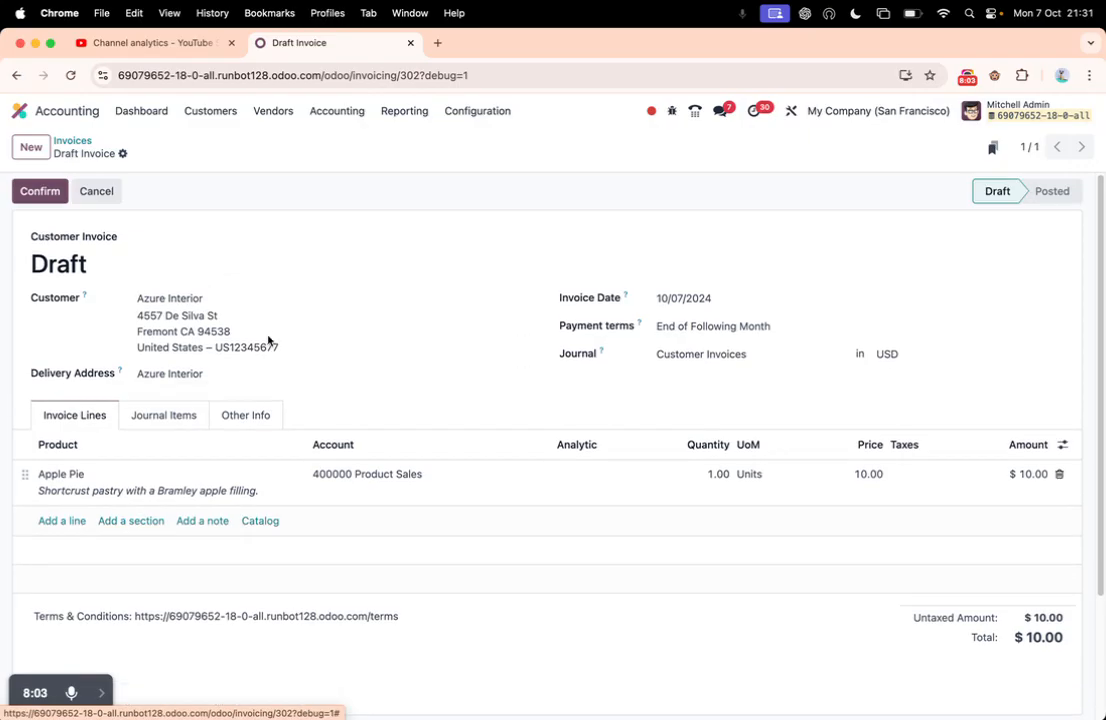
pyautogui.click(39, 195)
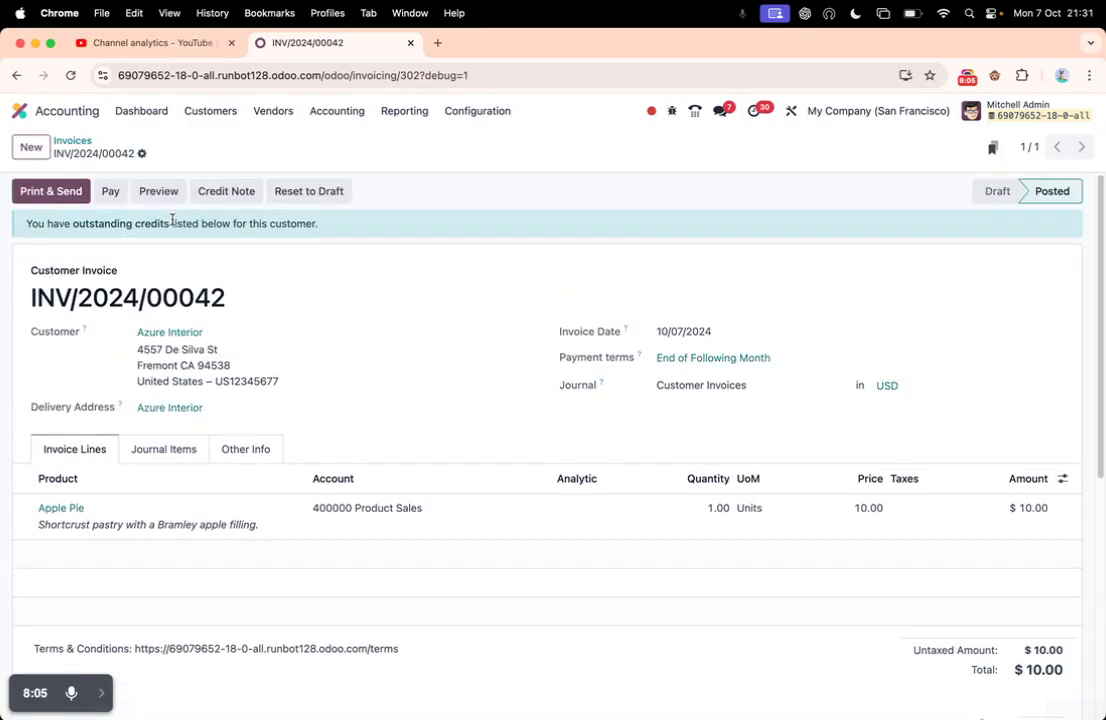
pyautogui.moveTo(216, 303); pyautogui.dragTo(30, 297)
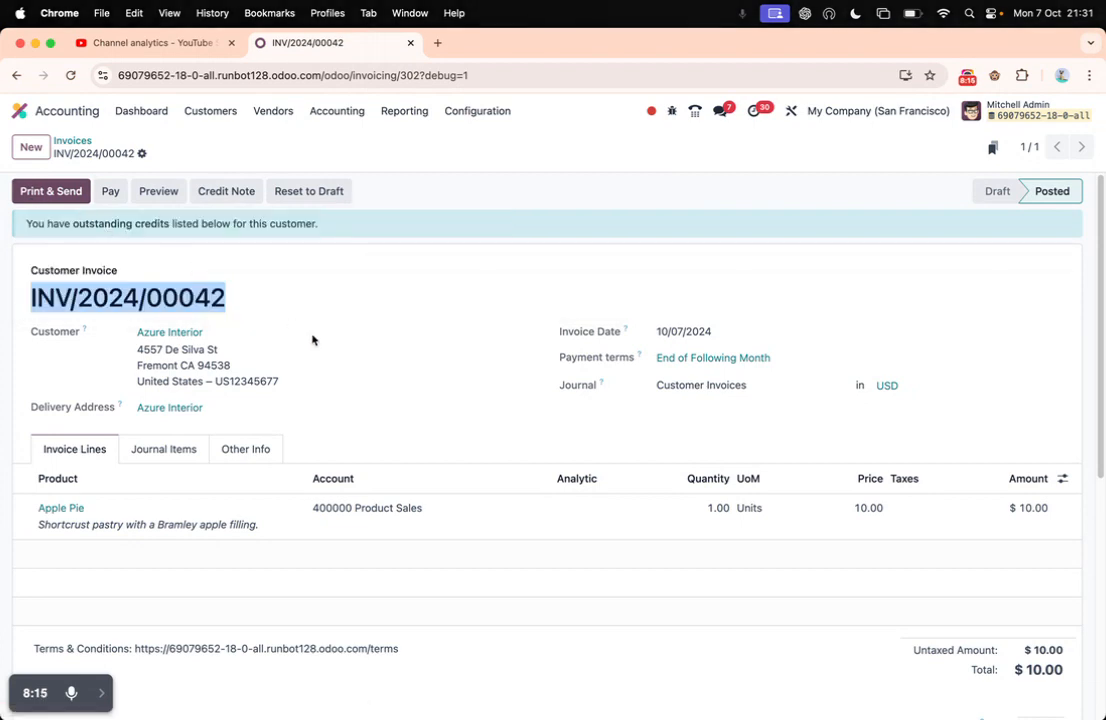
# Review the confirmed invoice's amount due and the customer's outstanding credits
pyautogui.scroll(-3, 313, 338)
pyautogui.scroll(-5, 313, 340)
pyautogui.scroll(6, 313, 340)
pyautogui.scroll(-4, 313, 340)
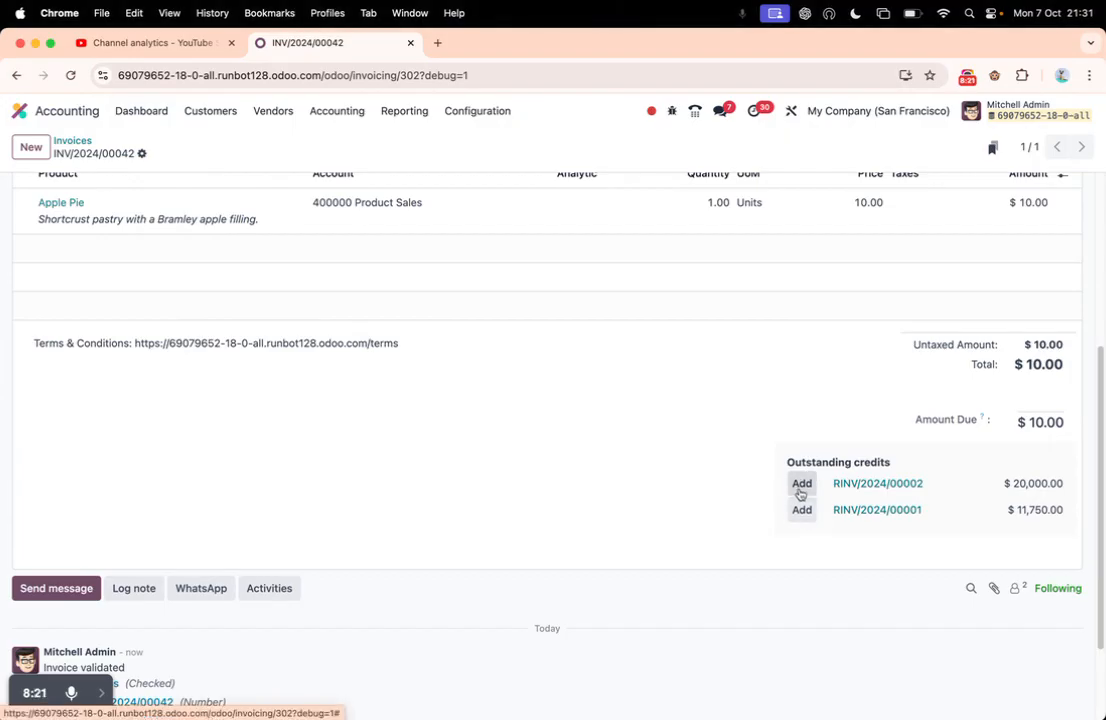
pyautogui.scroll(5, 568, 422)
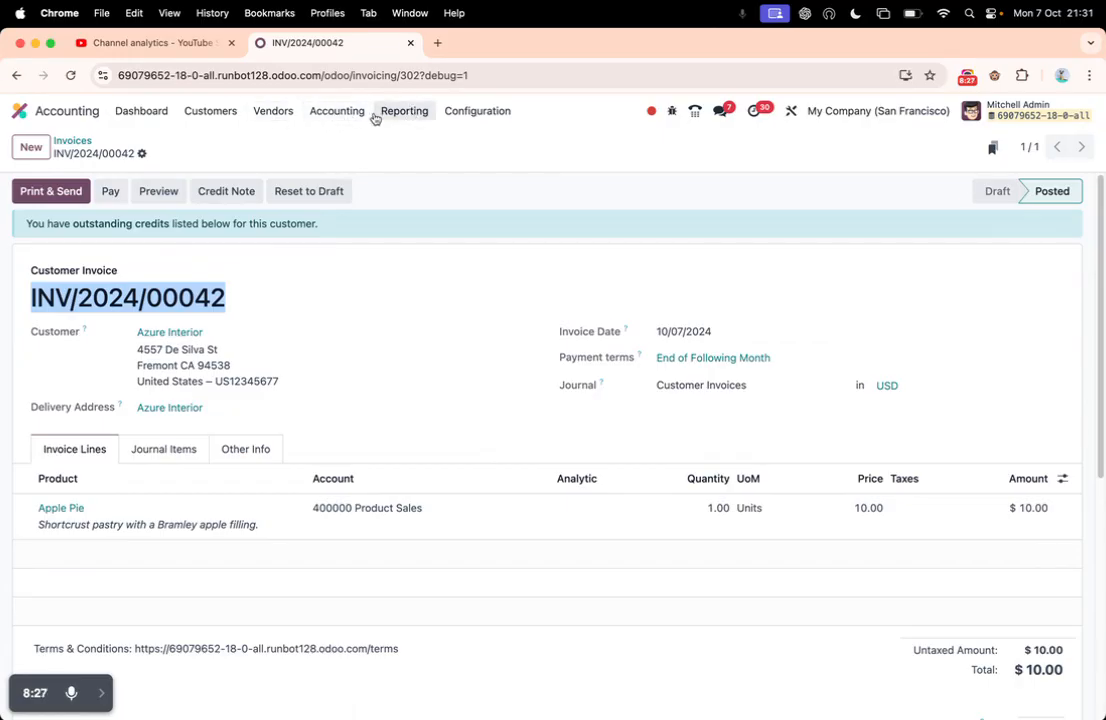
# Check the prefix of the invoice number and open the Balance Sheet report
pyautogui.doubleClick(204, 296)
pyautogui.click(230, 299)
pyautogui.moveTo(163, 297); pyautogui.dragTo(31, 299)
pyautogui.click(402, 112)
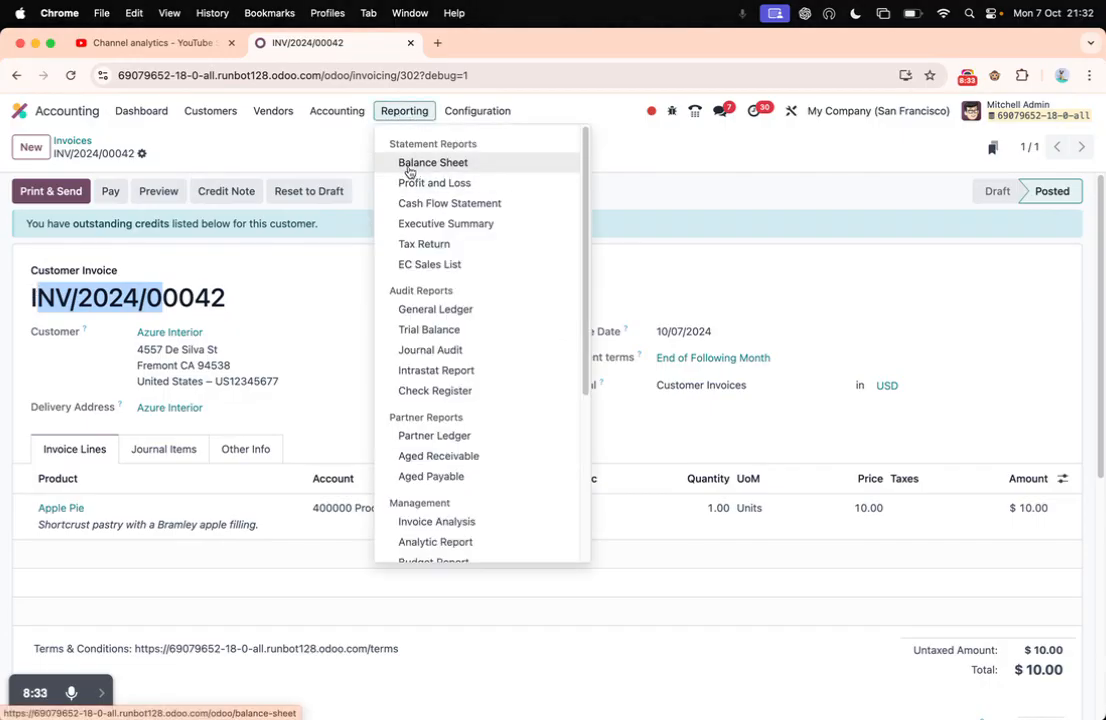
pyautogui.click(409, 165)
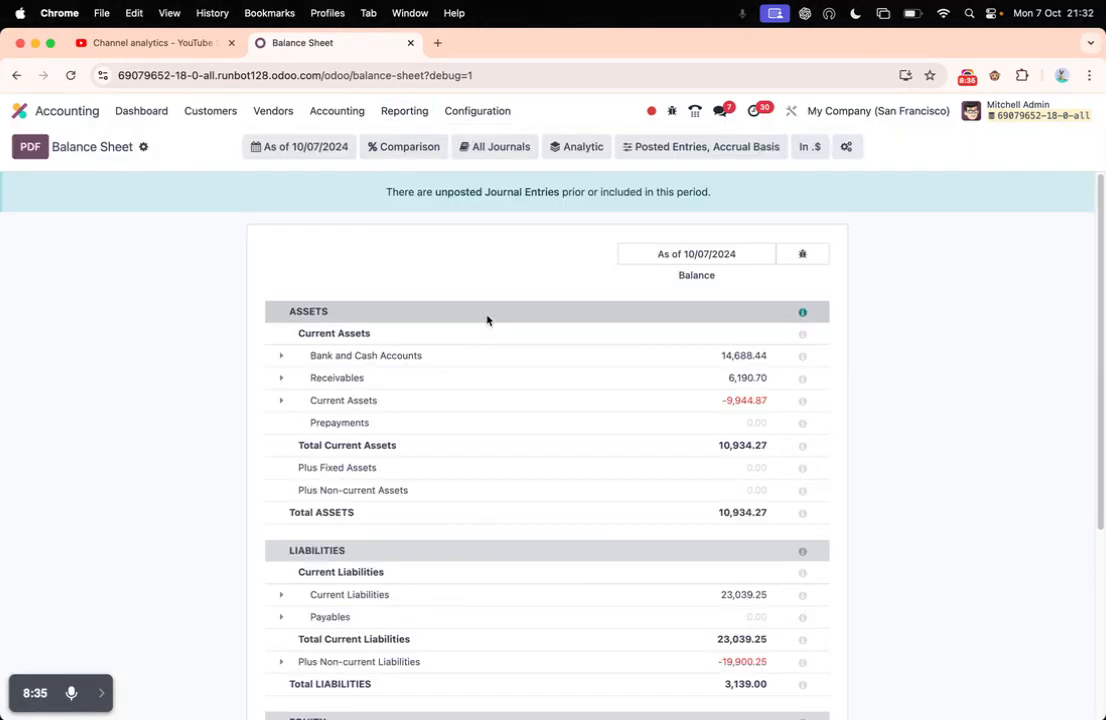
# Expand Receivables in the Balance Sheet, check the Account Receivable balance and open that account's General Ledger
pyautogui.click(282, 379)
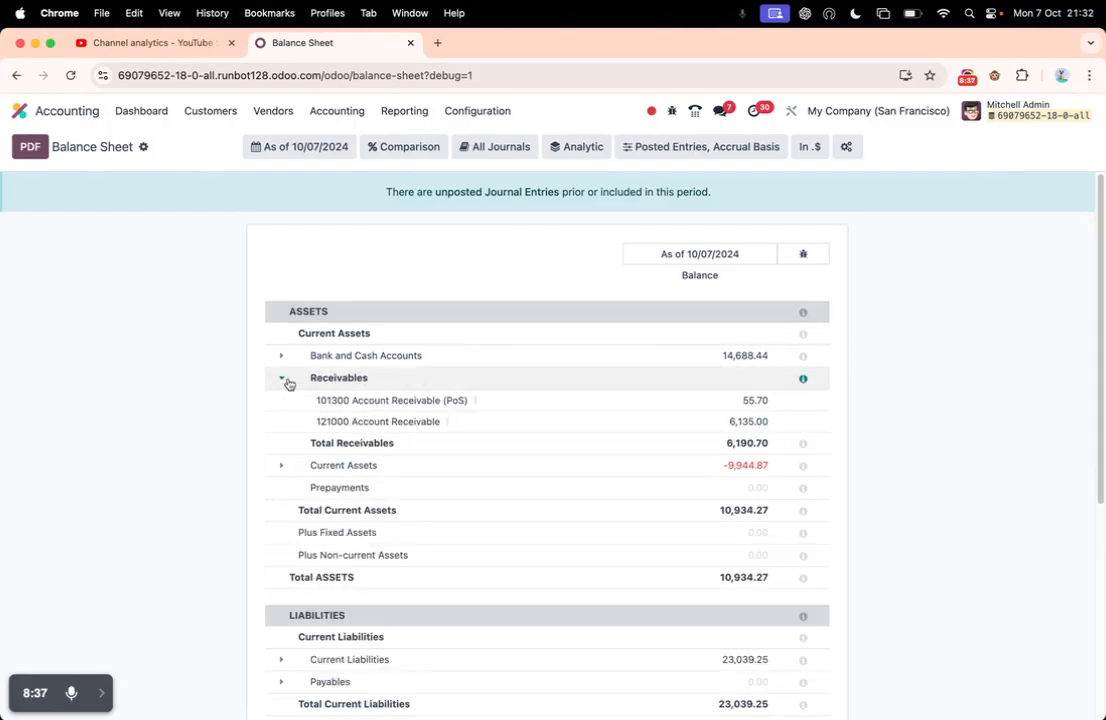
pyautogui.click(447, 424)
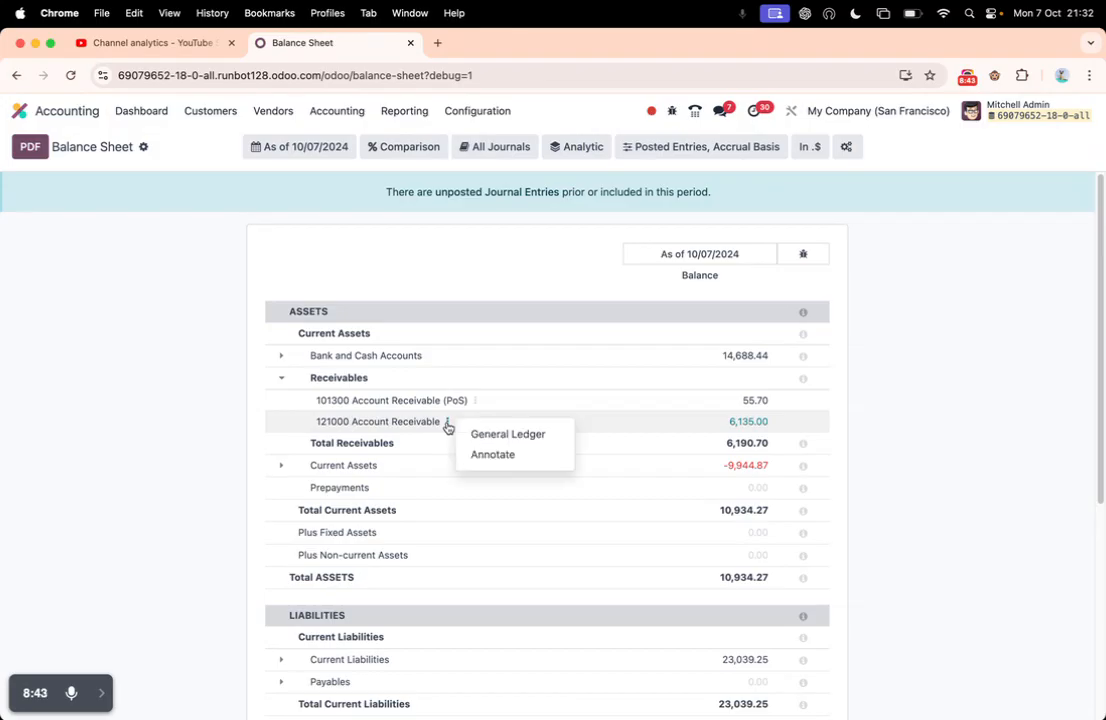
pyautogui.click(690, 419)
pyautogui.moveTo(690, 419); pyautogui.dragTo(792, 424)
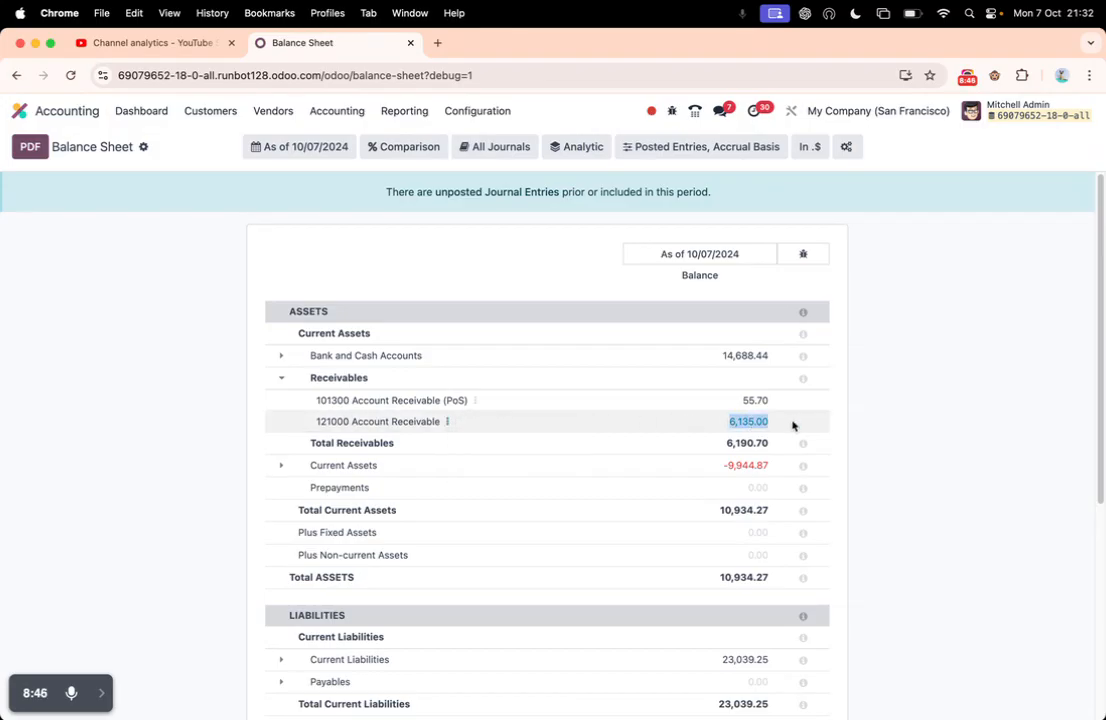
pyautogui.click(445, 420)
pyautogui.click(499, 438)
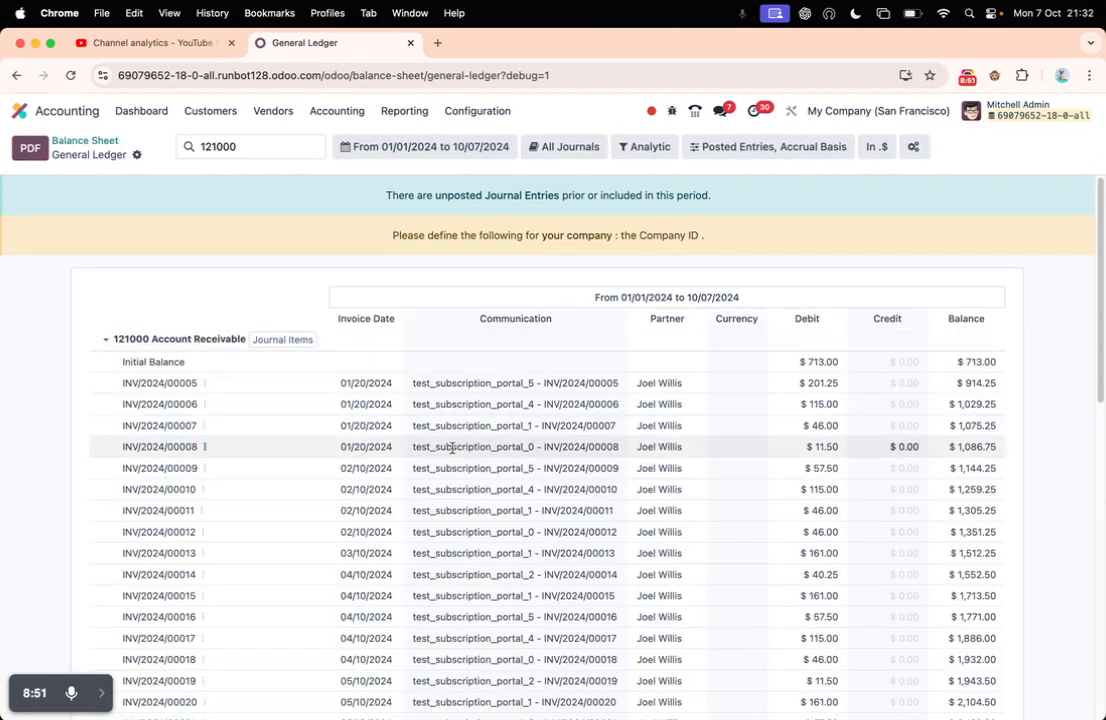
# Search the Account Receivable ledger for "NV/2024/0" and examine the account's total debit, credit and balance
pyautogui.press('super+f')
pyautogui.write('NV/2024/0')
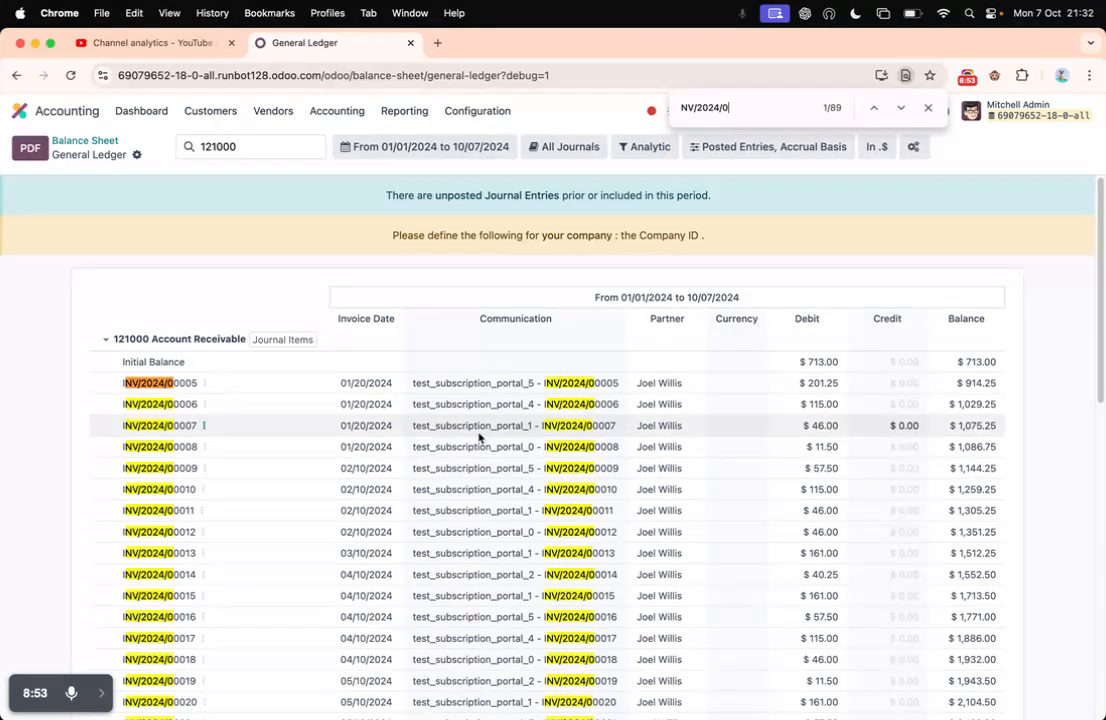
pyautogui.scroll(-5, 481, 438)
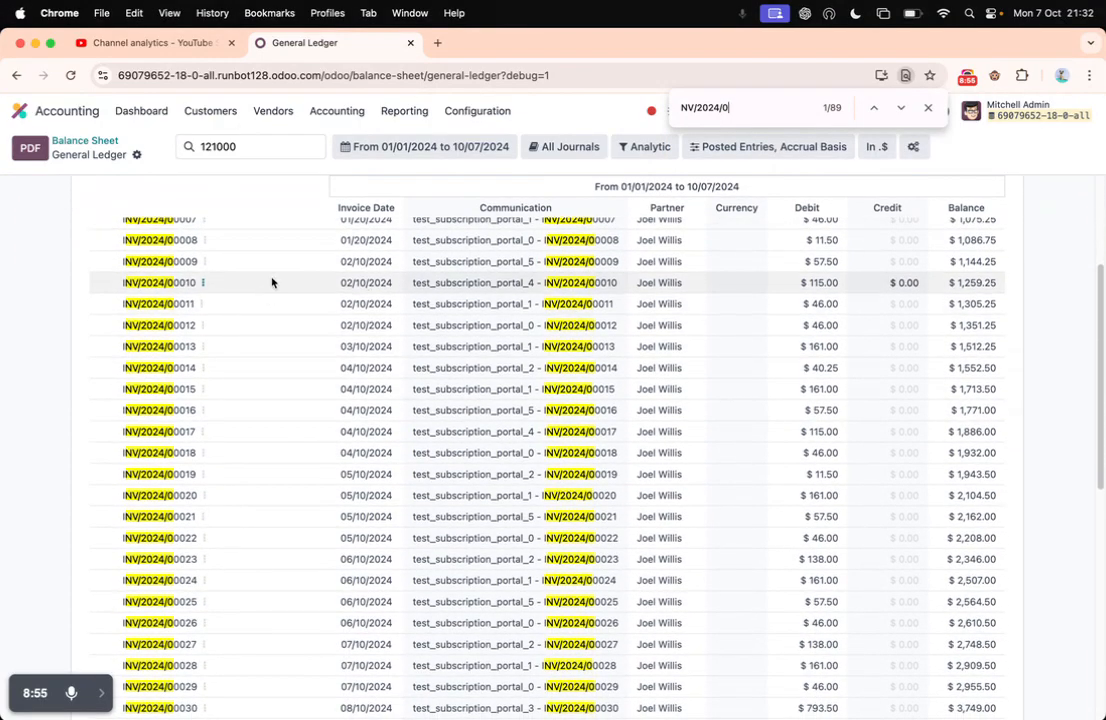
pyautogui.scroll(5, 284, 338)
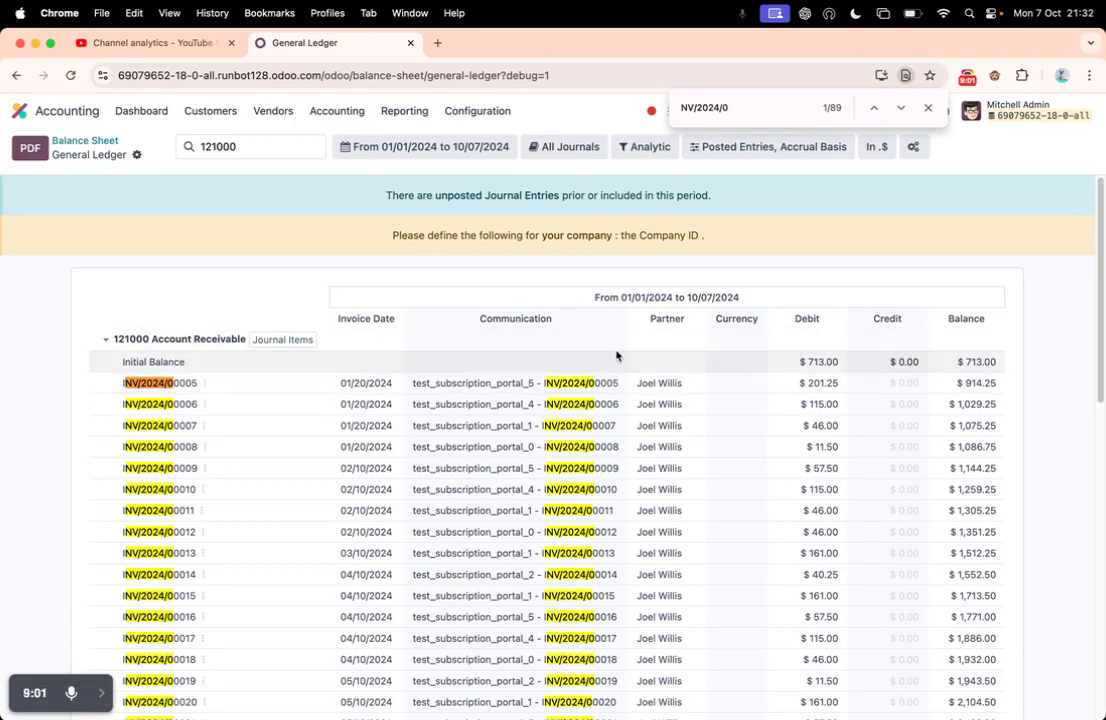
pyautogui.scroll(-15, 661, 378)
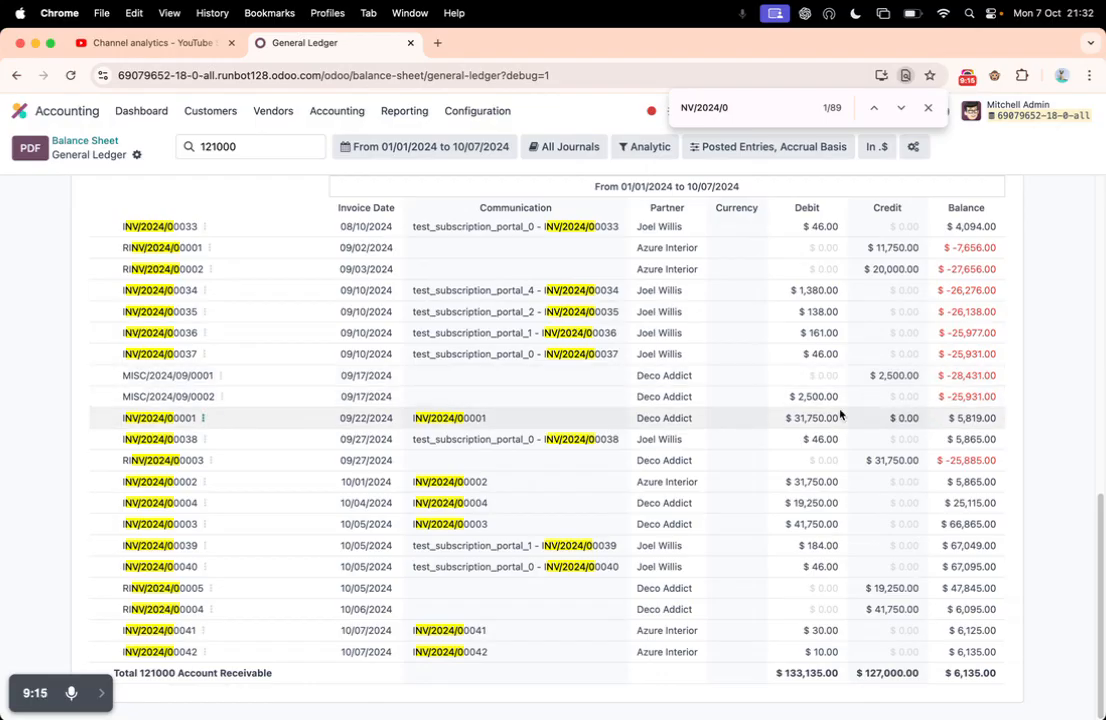
pyautogui.moveTo(942, 673); pyautogui.dragTo(1026, 677)
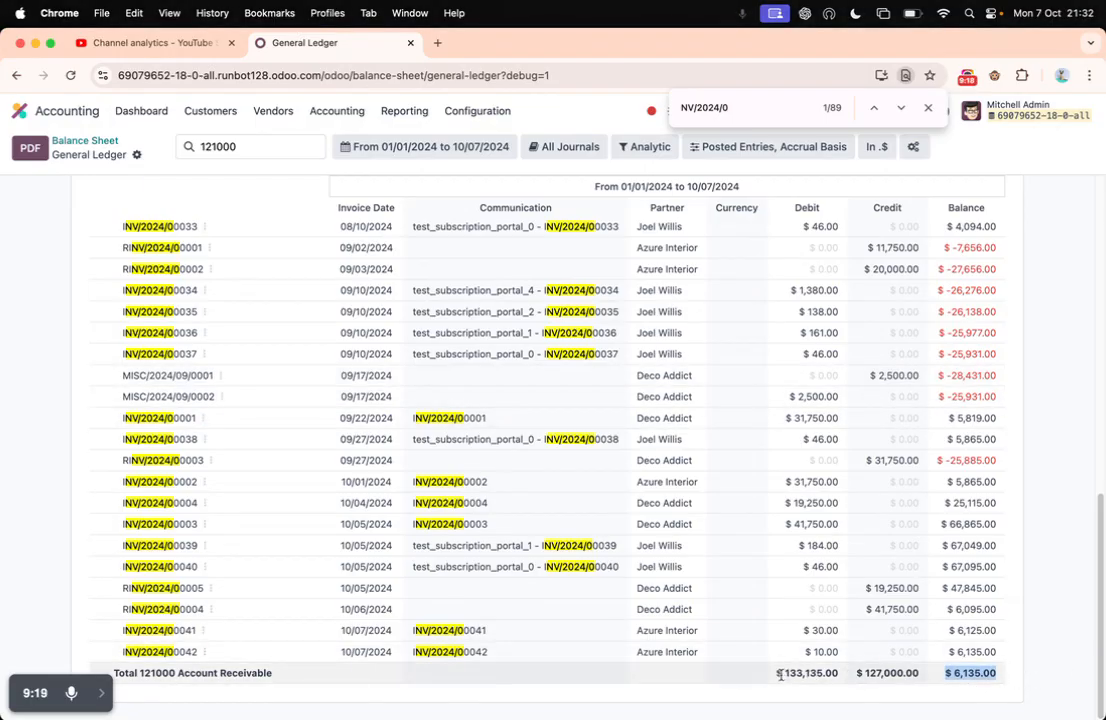
pyautogui.moveTo(783, 674); pyautogui.dragTo(893, 676)
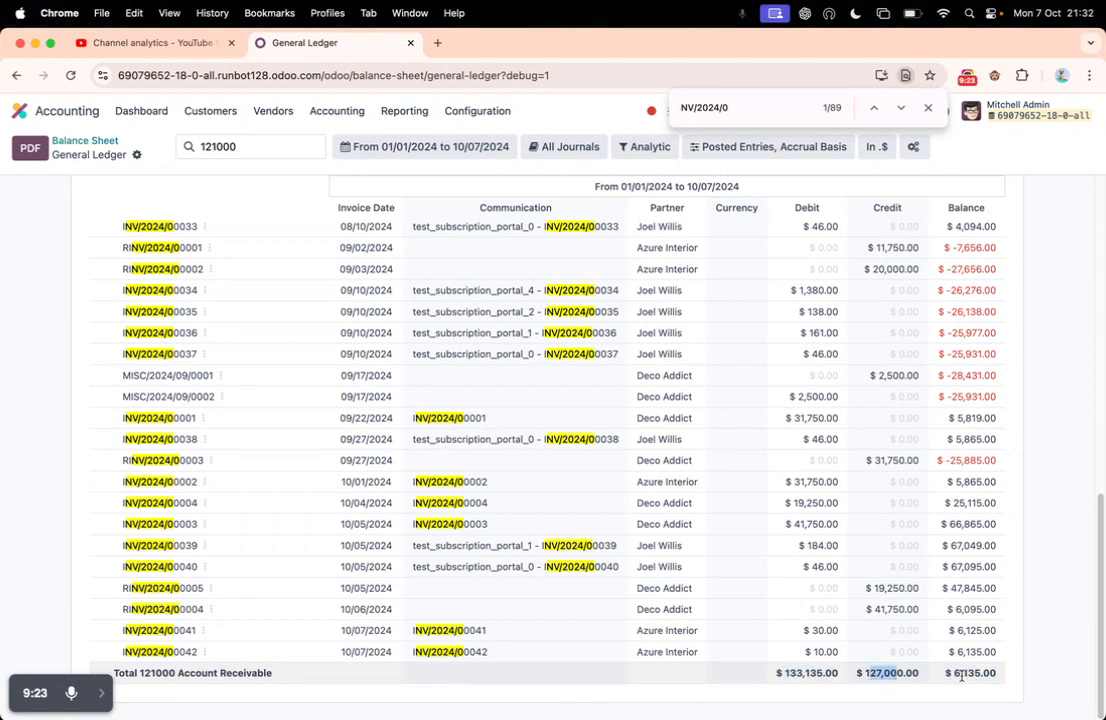
pyautogui.moveTo(960, 677); pyautogui.dragTo(985, 676)
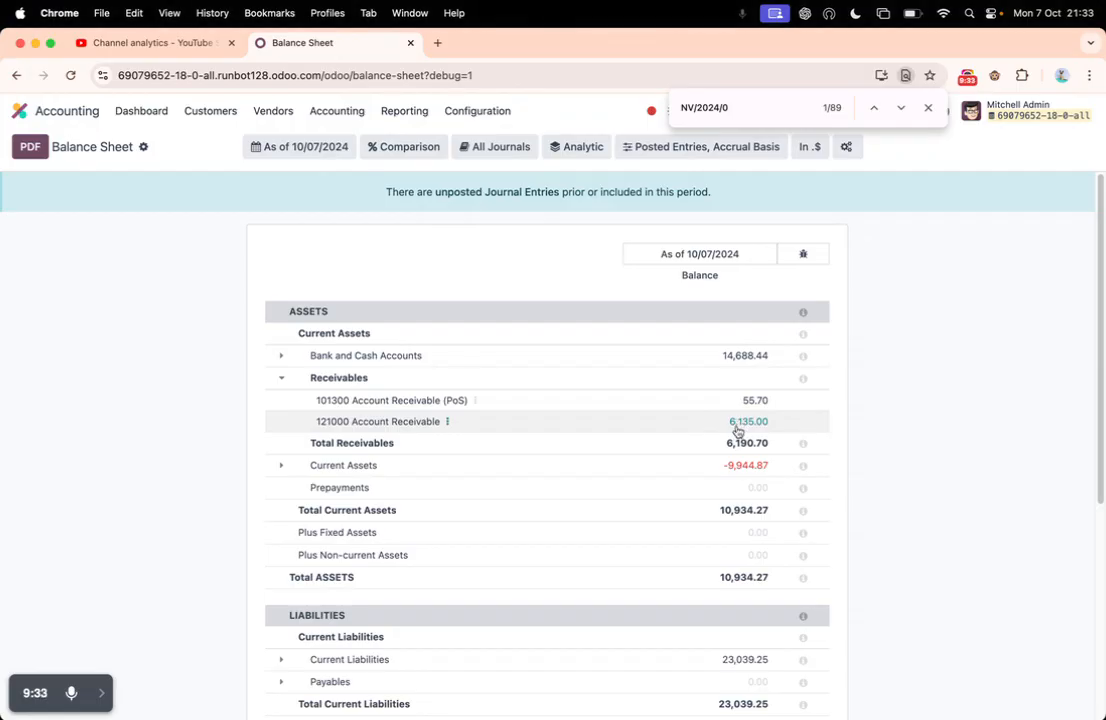
# Open the unpaid $10.00 Azure Interior invoice from the customer invoices and copy its invoice number
pyautogui.click(205, 114)
pyautogui.click(228, 143)
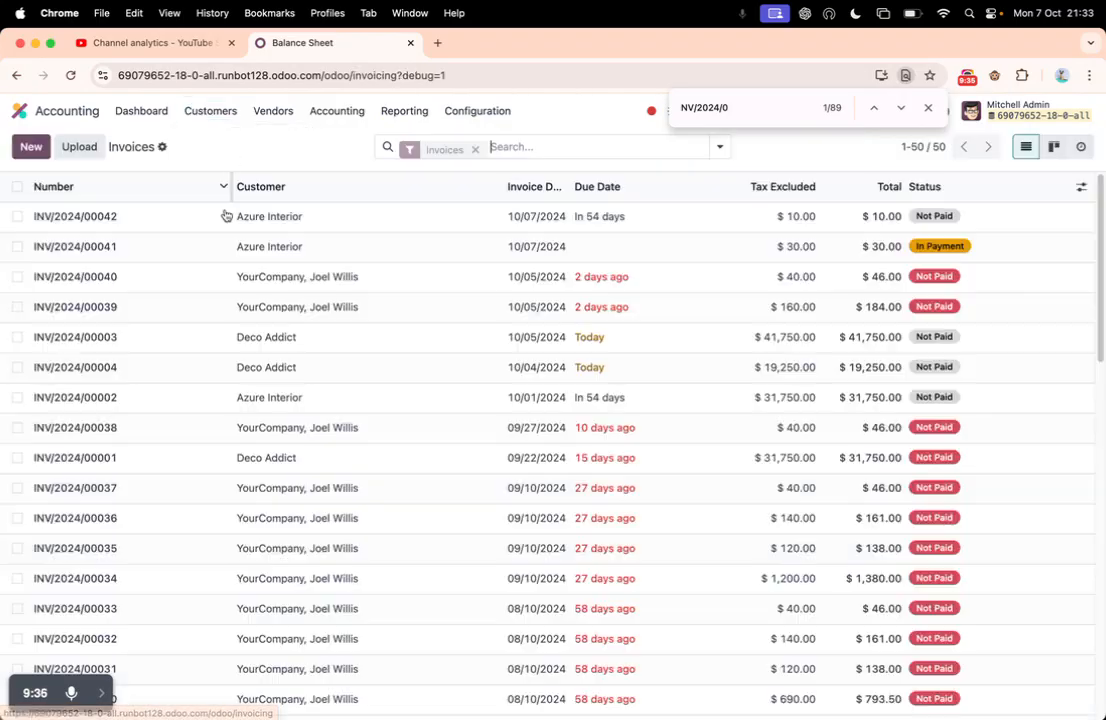
pyautogui.click(103, 217)
pyautogui.moveTo(217, 300); pyautogui.dragTo(24, 297)
pyautogui.press('super+c')
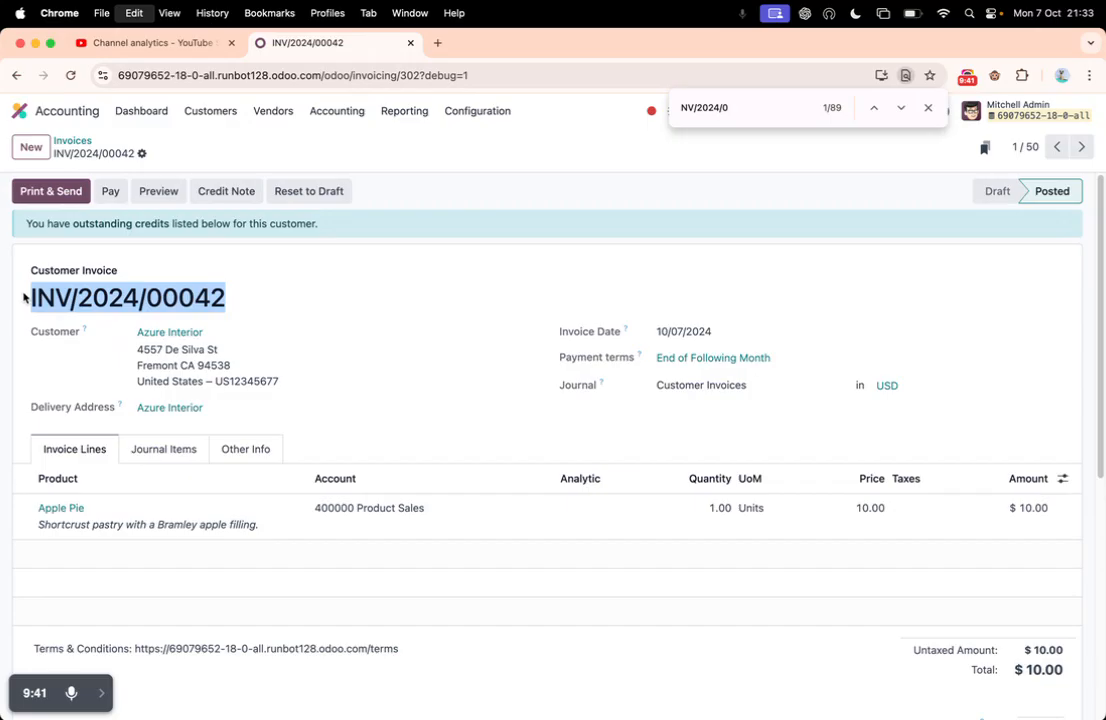
# Reopen the Balance Sheet report and open the General Ledger for the Account Receivable account
pyautogui.click(383, 111)
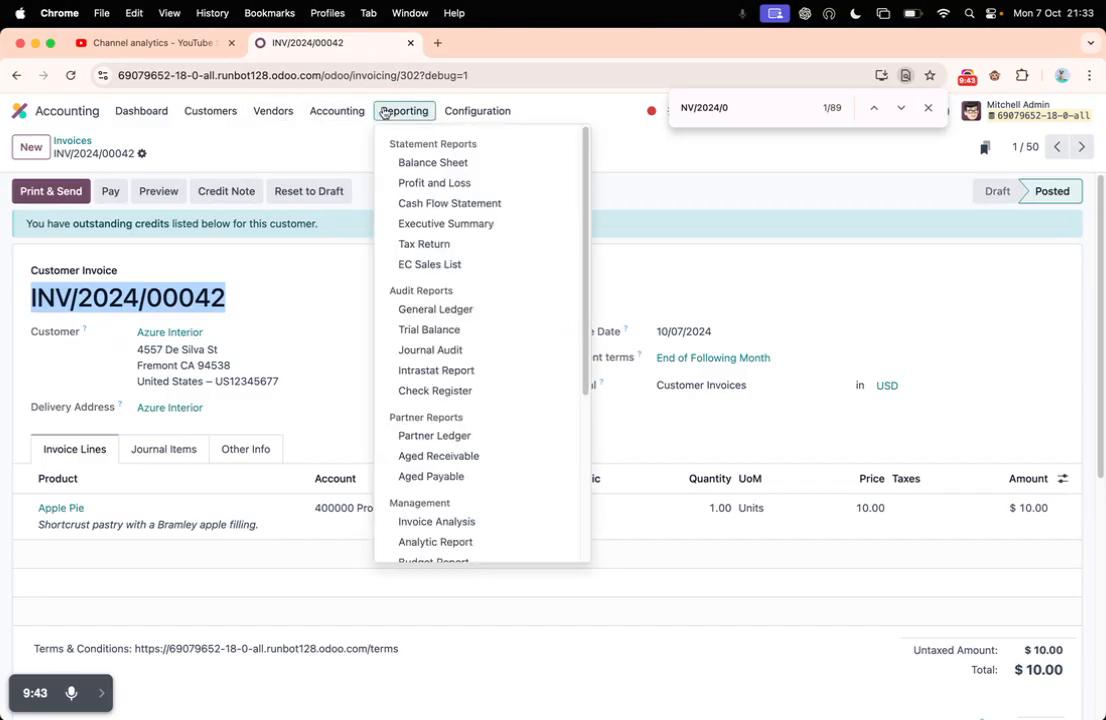
pyautogui.click(437, 164)
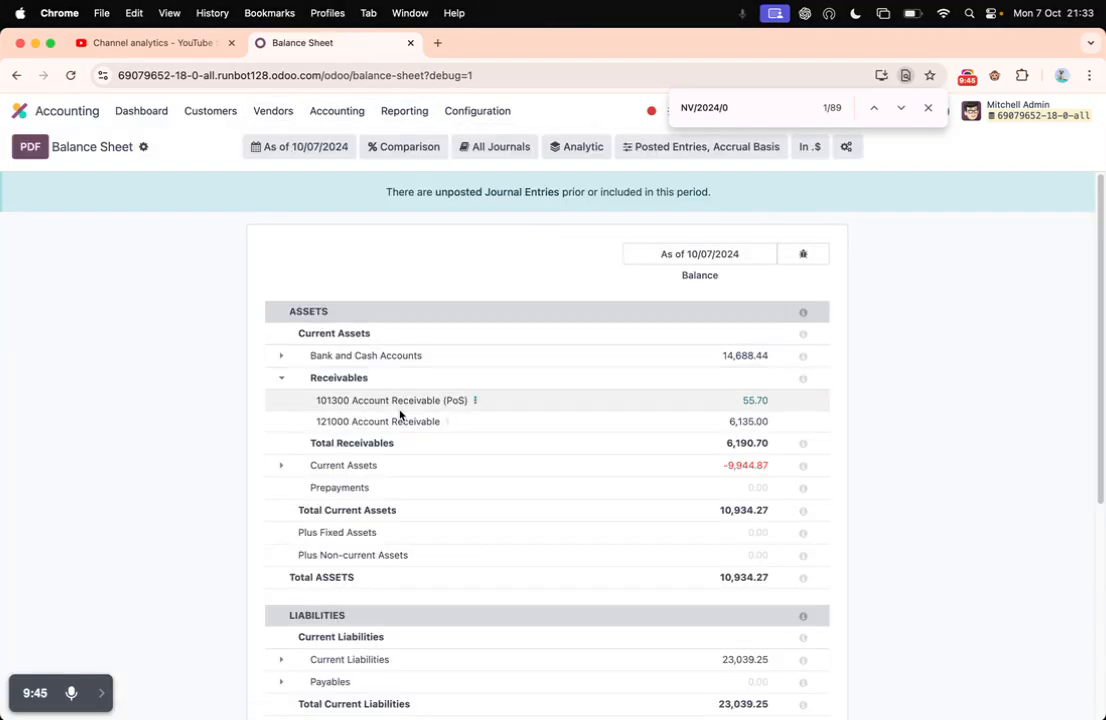
pyautogui.click(447, 421)
pyautogui.click(500, 433)
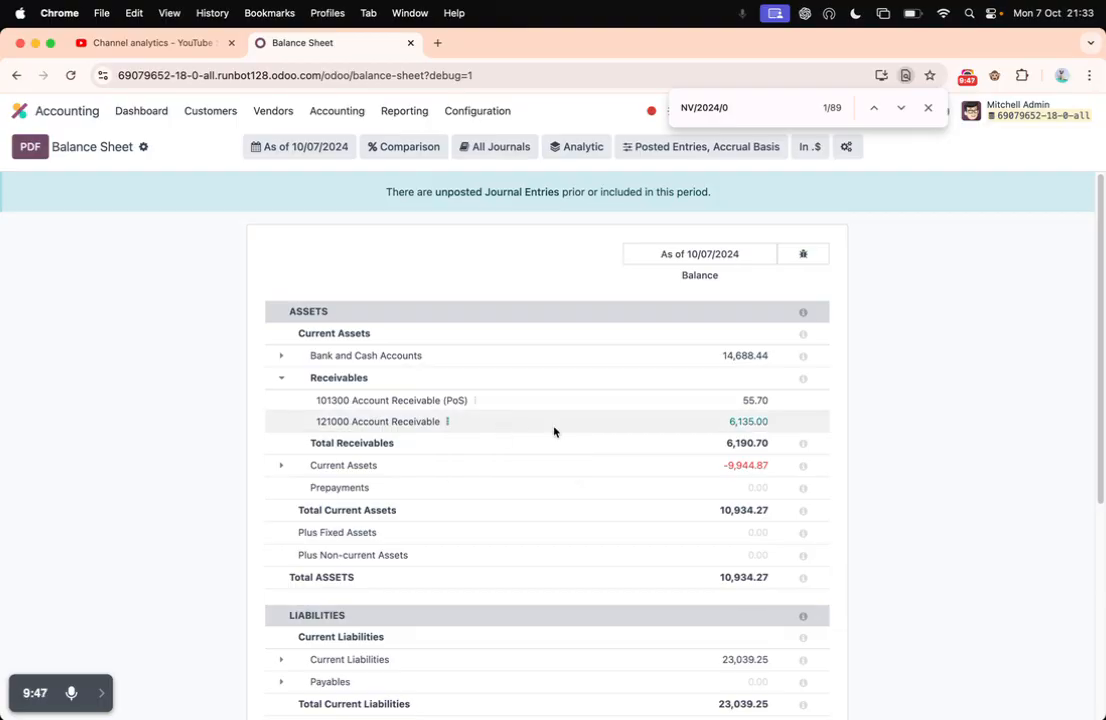
# Find the copied invoice number in the ledger and check that entry's debit, credit and balance
pyautogui.press('super+v')
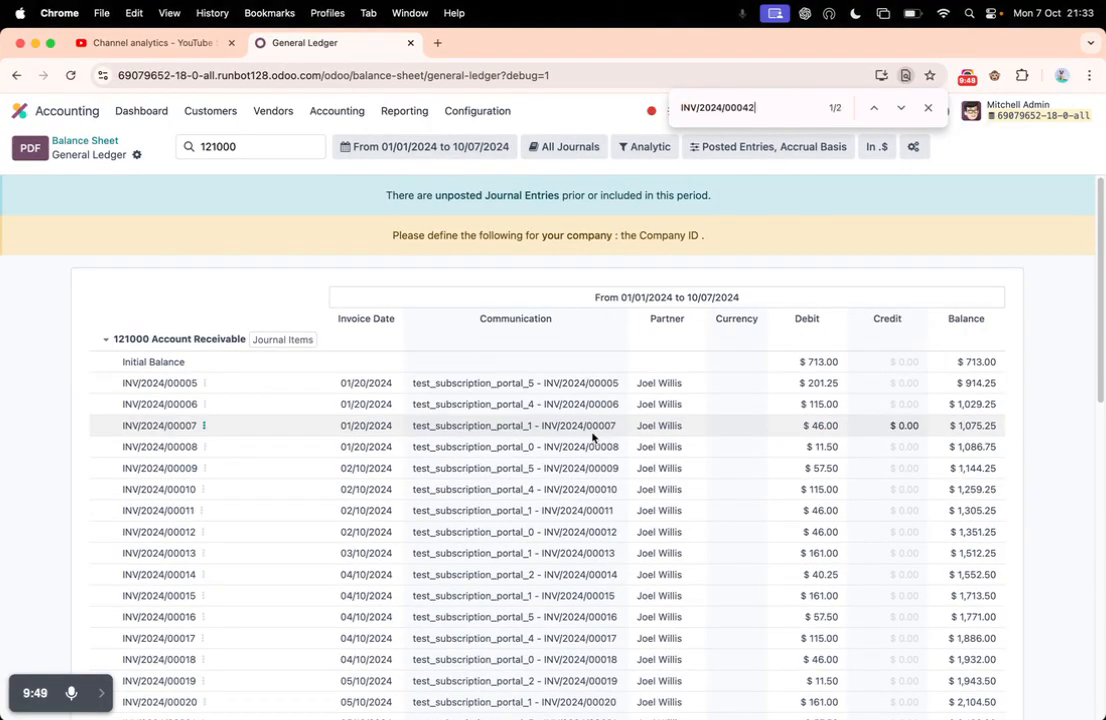
pyautogui.press('Return')
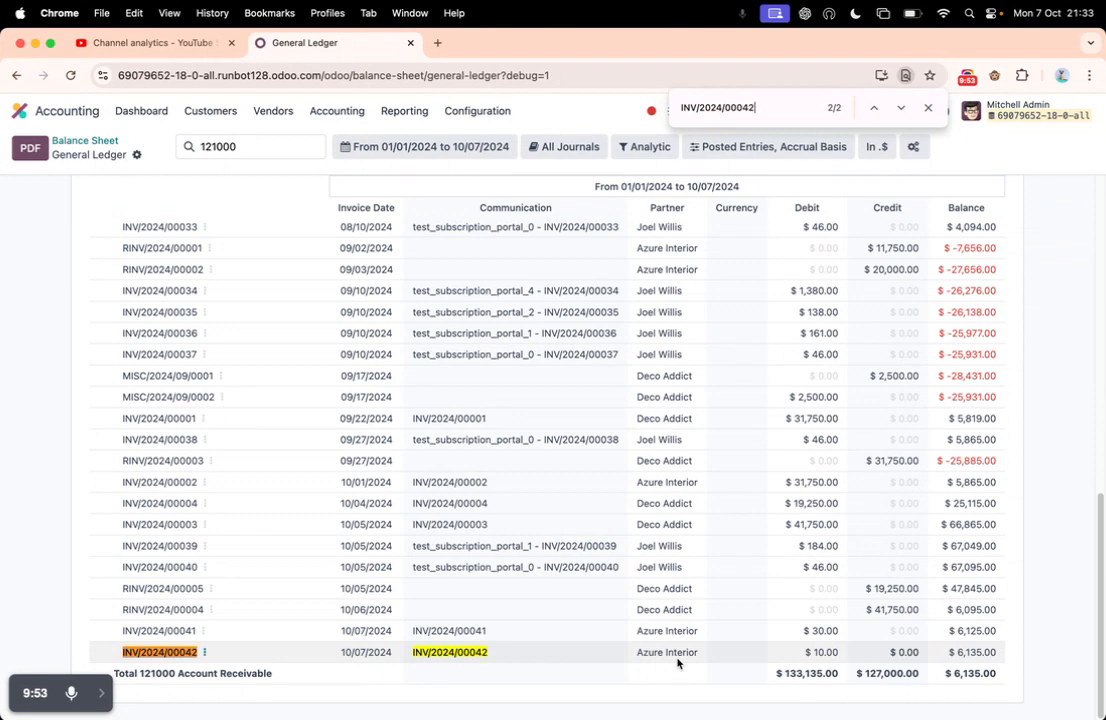
pyautogui.moveTo(800, 653); pyautogui.dragTo(985, 651)
pyautogui.scroll(20, 659, 625)
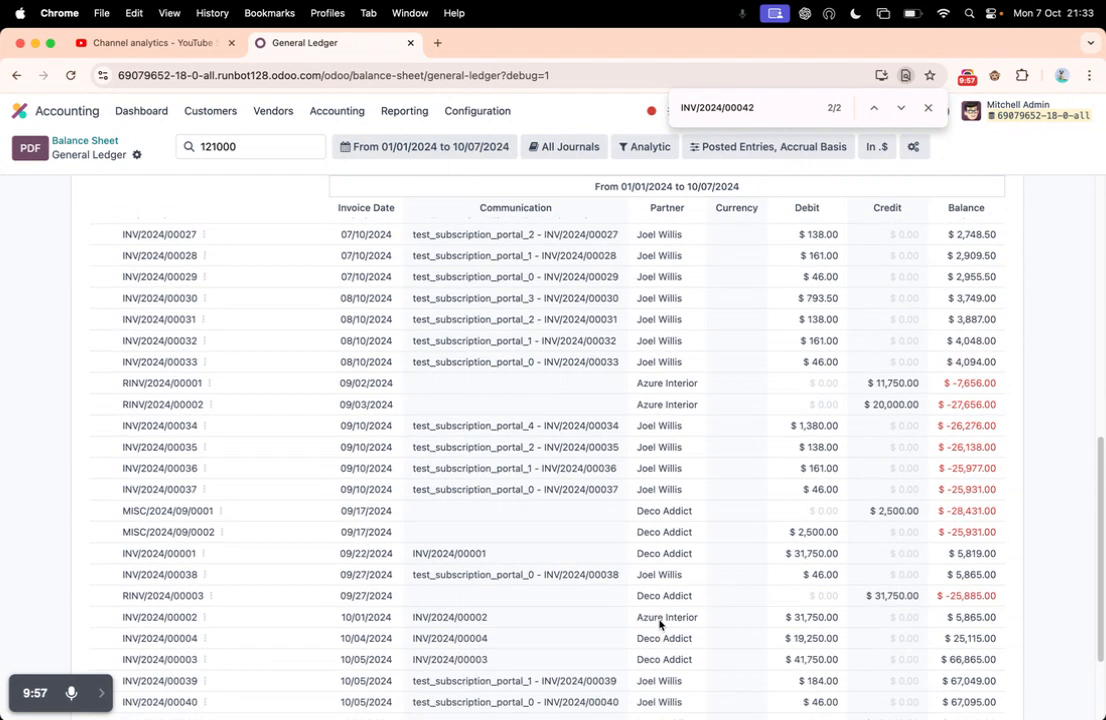
# Open the Profit and Loss report and expand Revenue and Less Operating Expenses to view their accounts
pyautogui.click(96, 147)
pyautogui.click(386, 110)
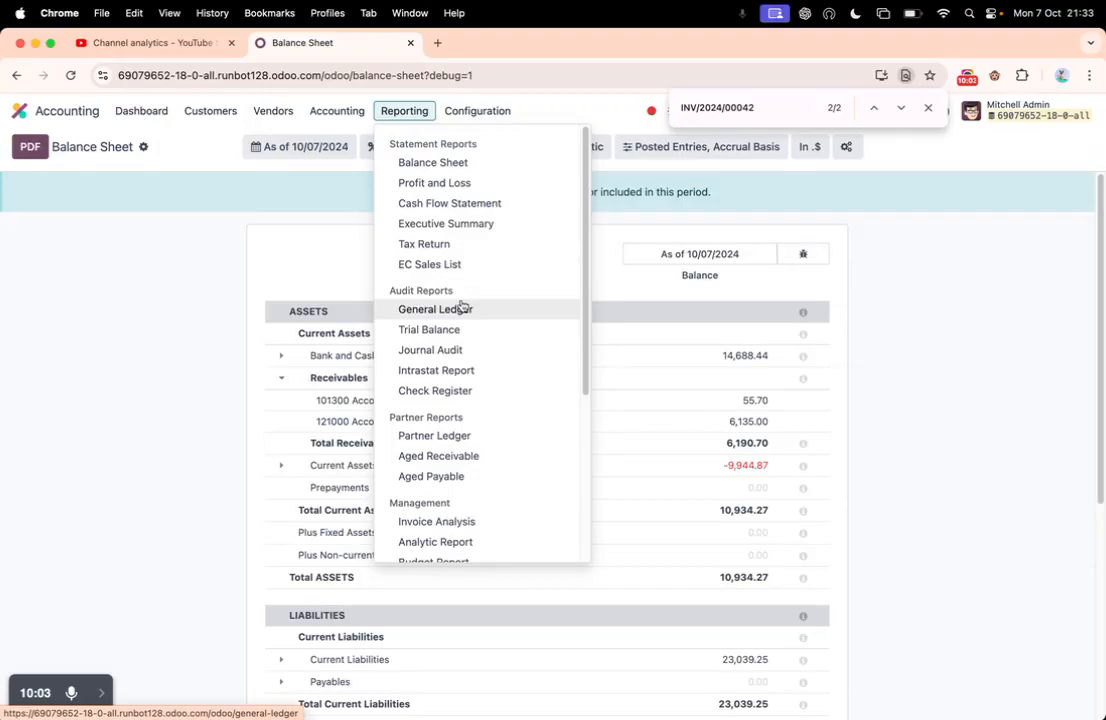
pyautogui.click(462, 191)
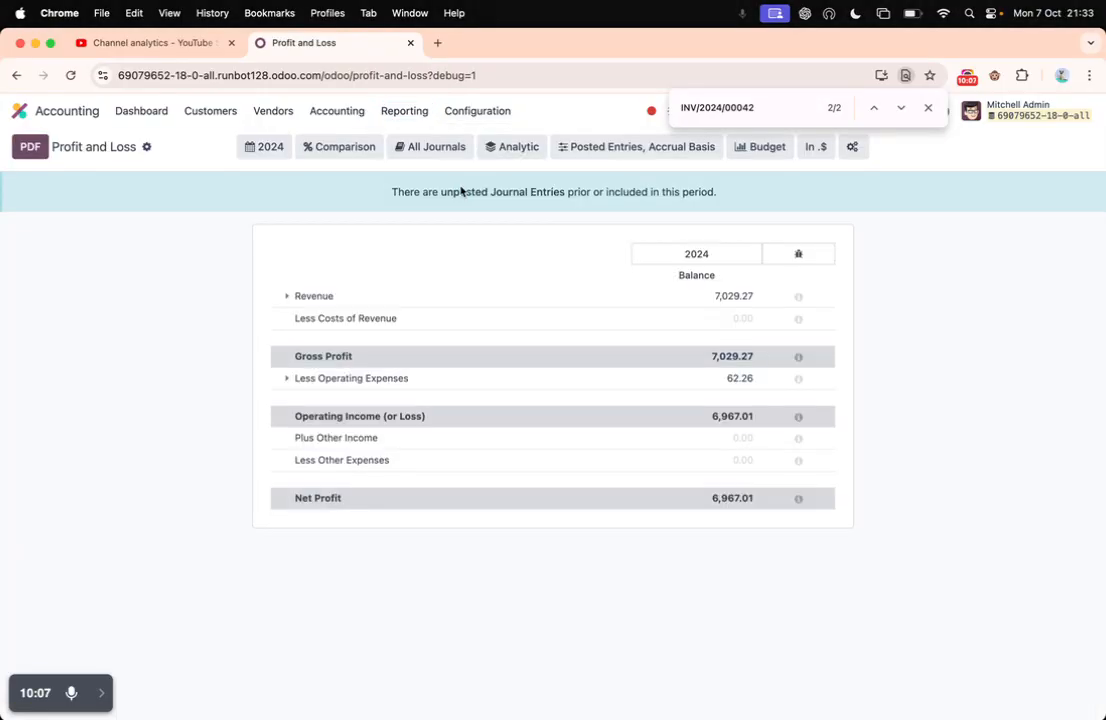
pyautogui.click(311, 300)
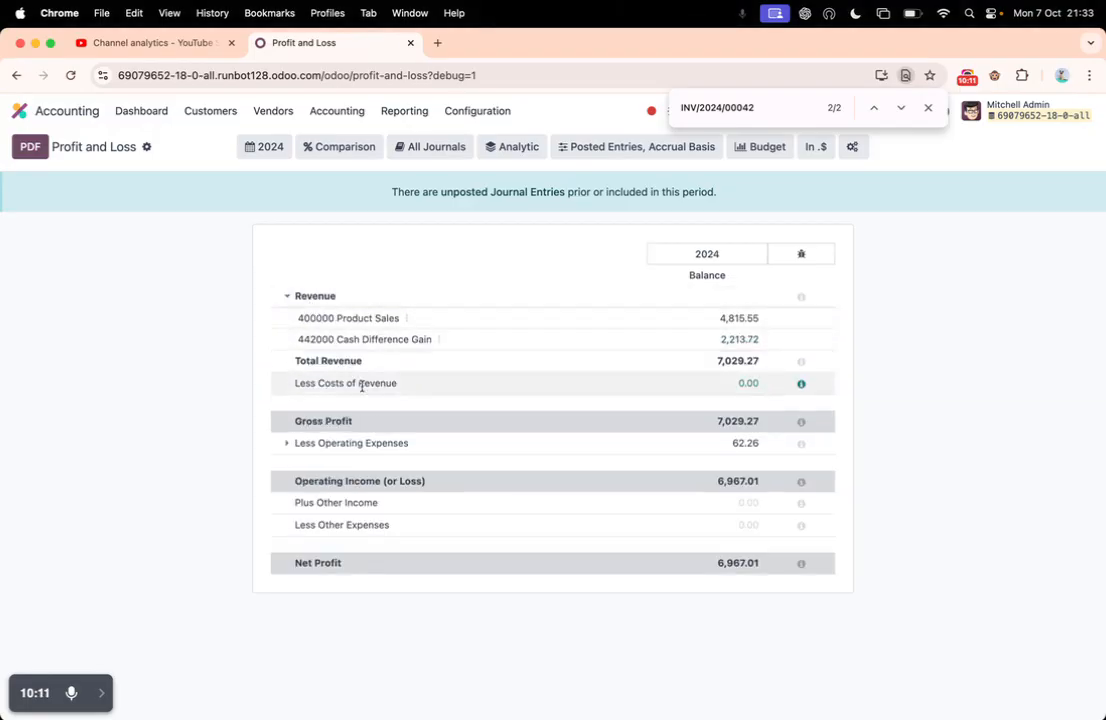
pyautogui.click(355, 447)
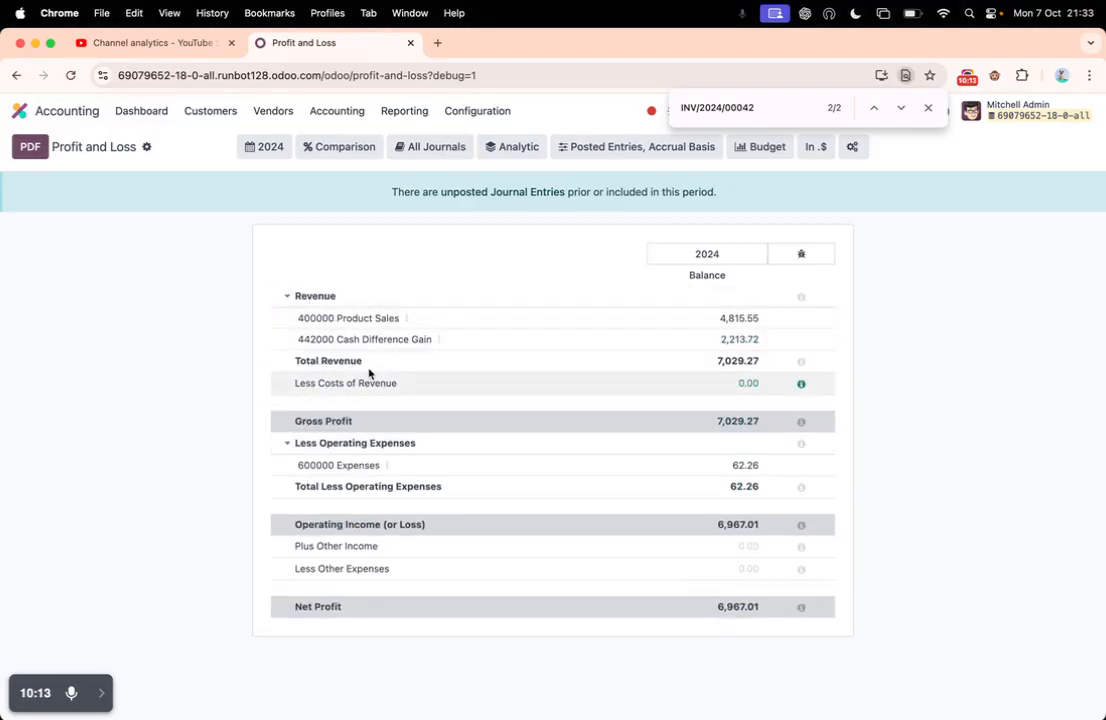
# Open the full General Ledger report and look through its accounts and entries
pyautogui.click(404, 114)
pyautogui.click(470, 317)
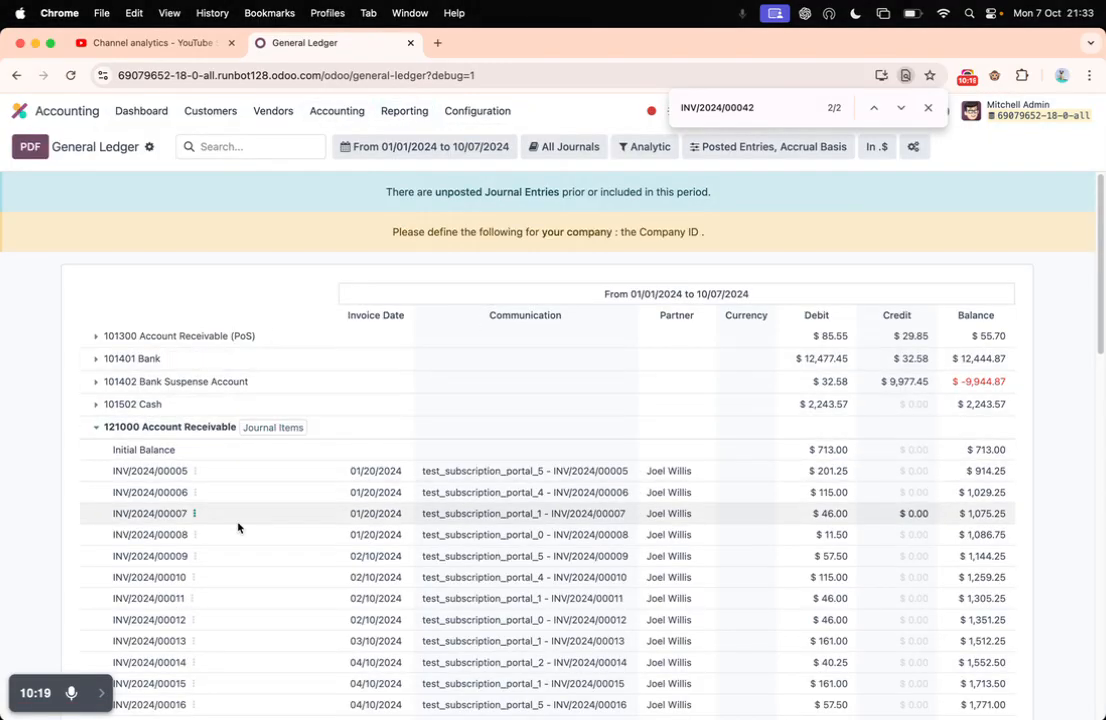
pyautogui.scroll(-7, 239, 528)
pyautogui.scroll(7, 239, 528)
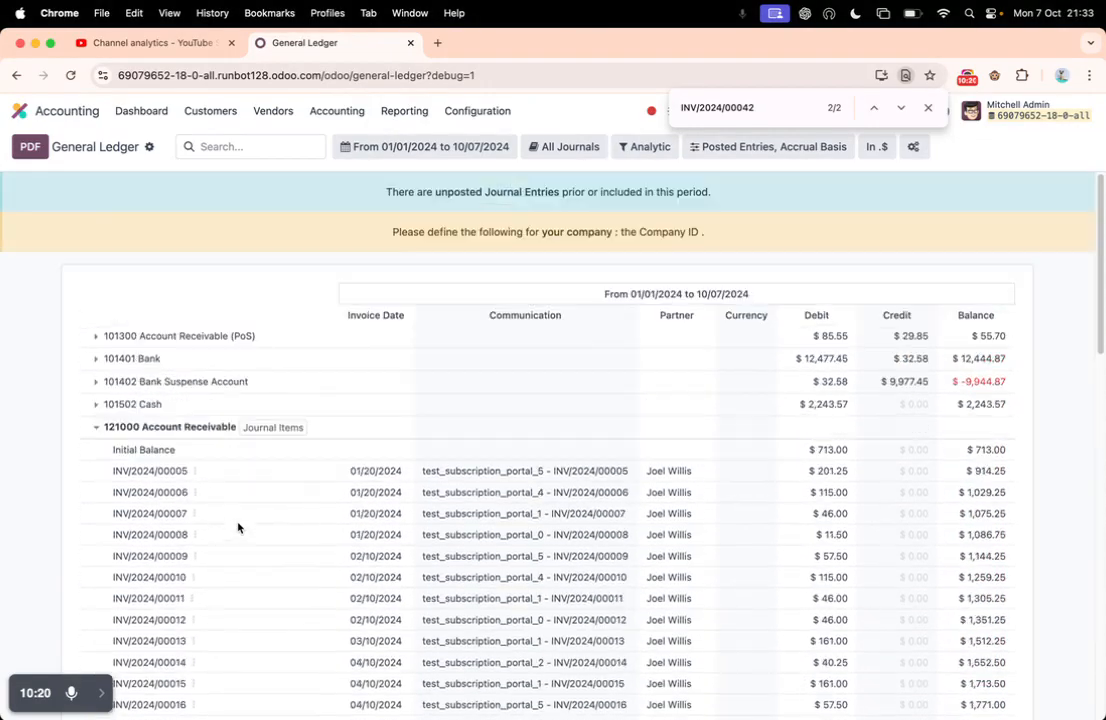
# Open the Partner Ledger report, expand Azure Interior and check the debit of its most recent invoice
pyautogui.click(403, 112)
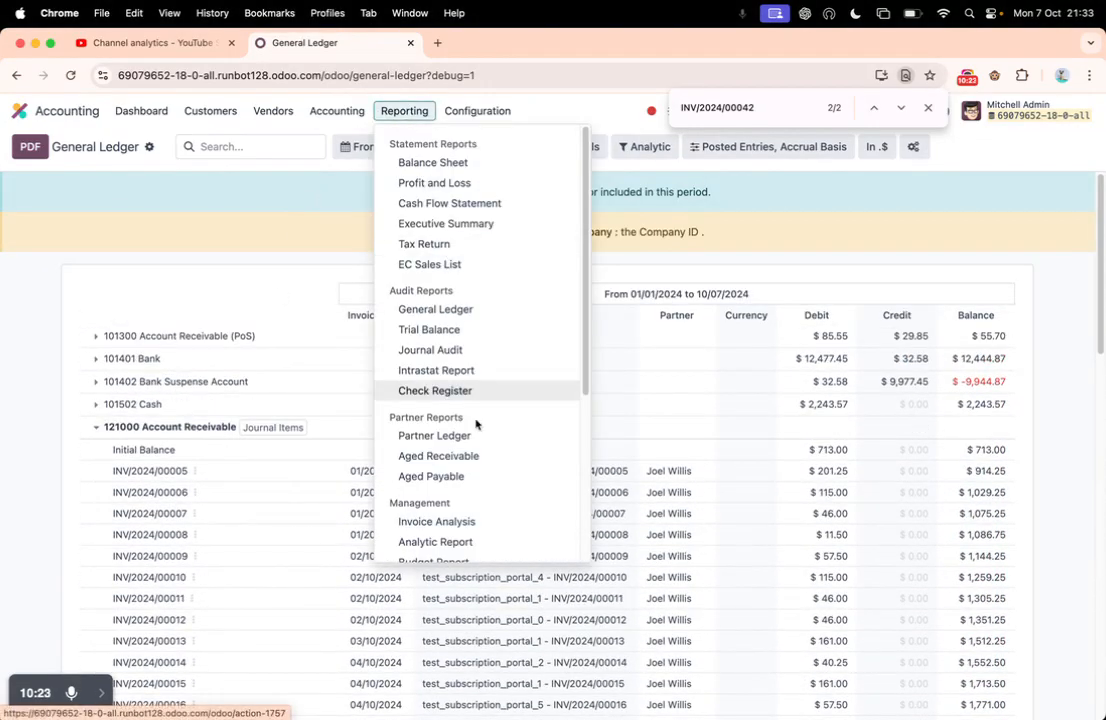
pyautogui.scroll(-2, 440, 366)
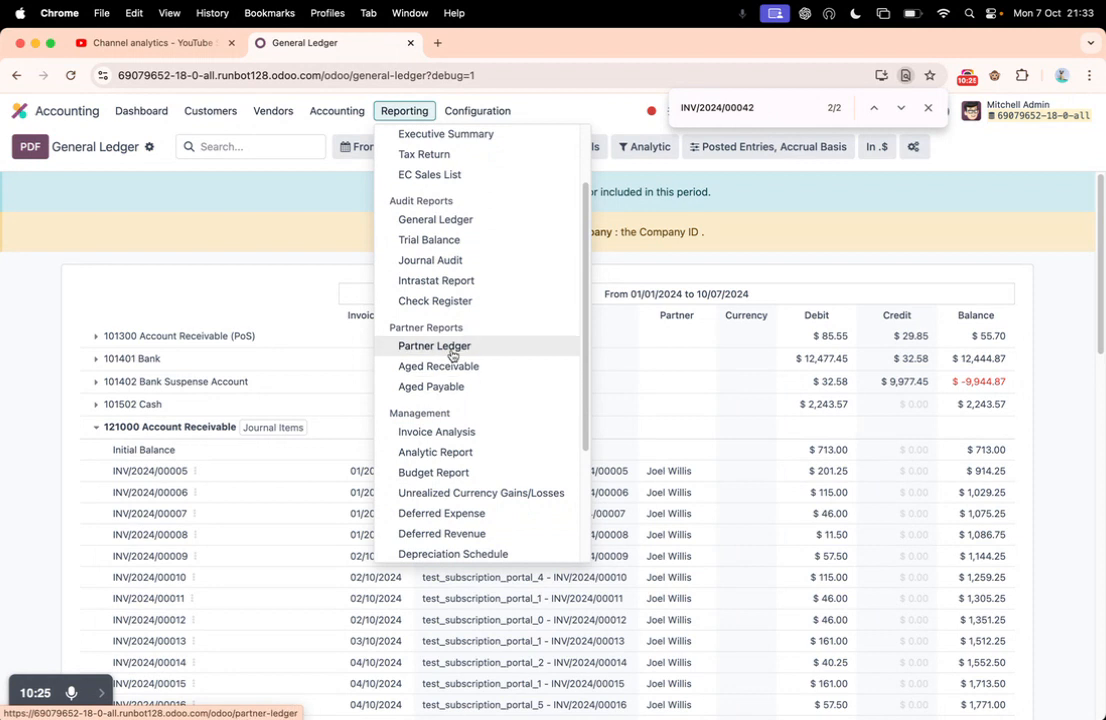
pyautogui.click(465, 348)
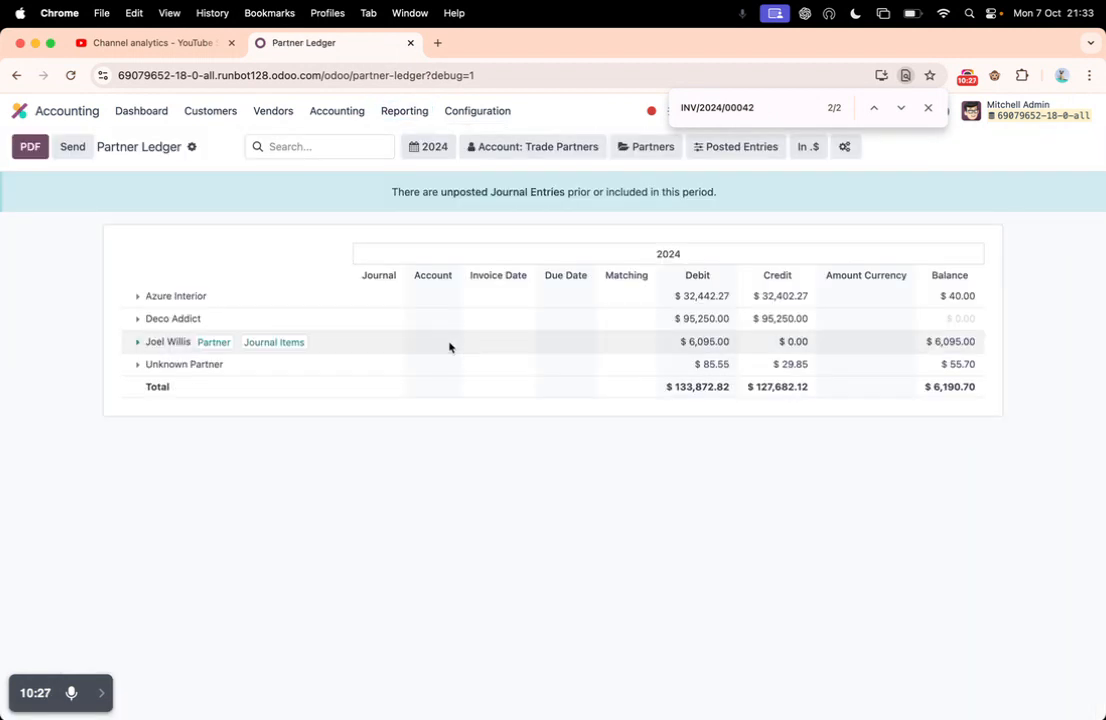
pyautogui.click(198, 298)
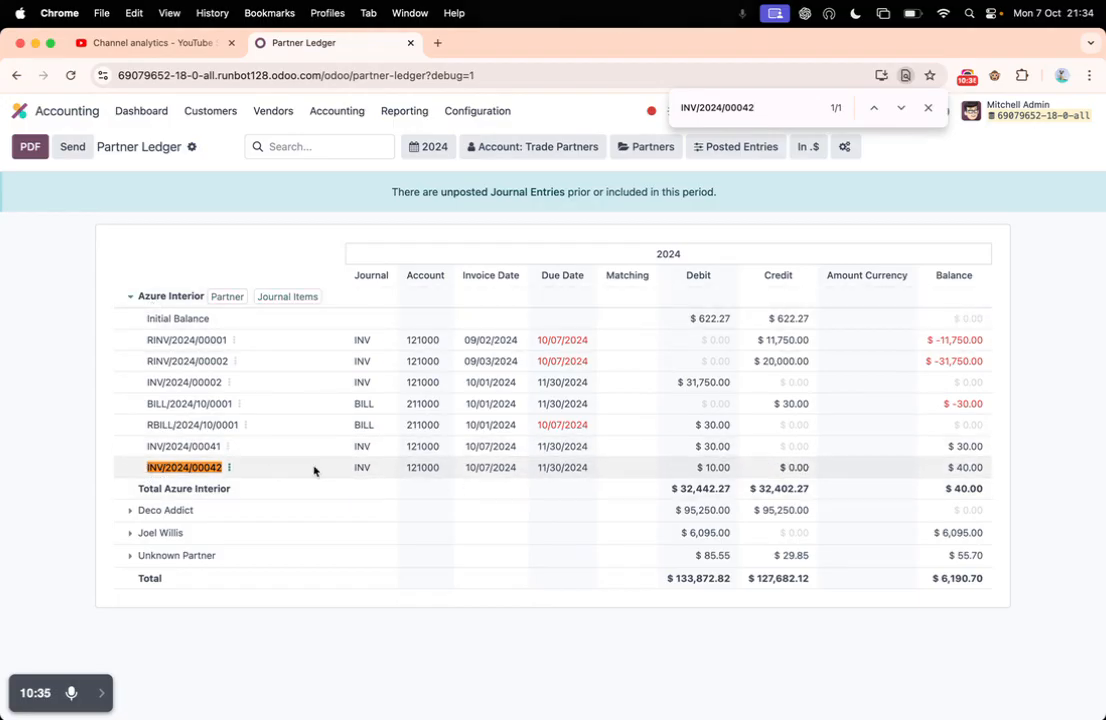
pyautogui.moveTo(696, 467); pyautogui.dragTo(733, 467)
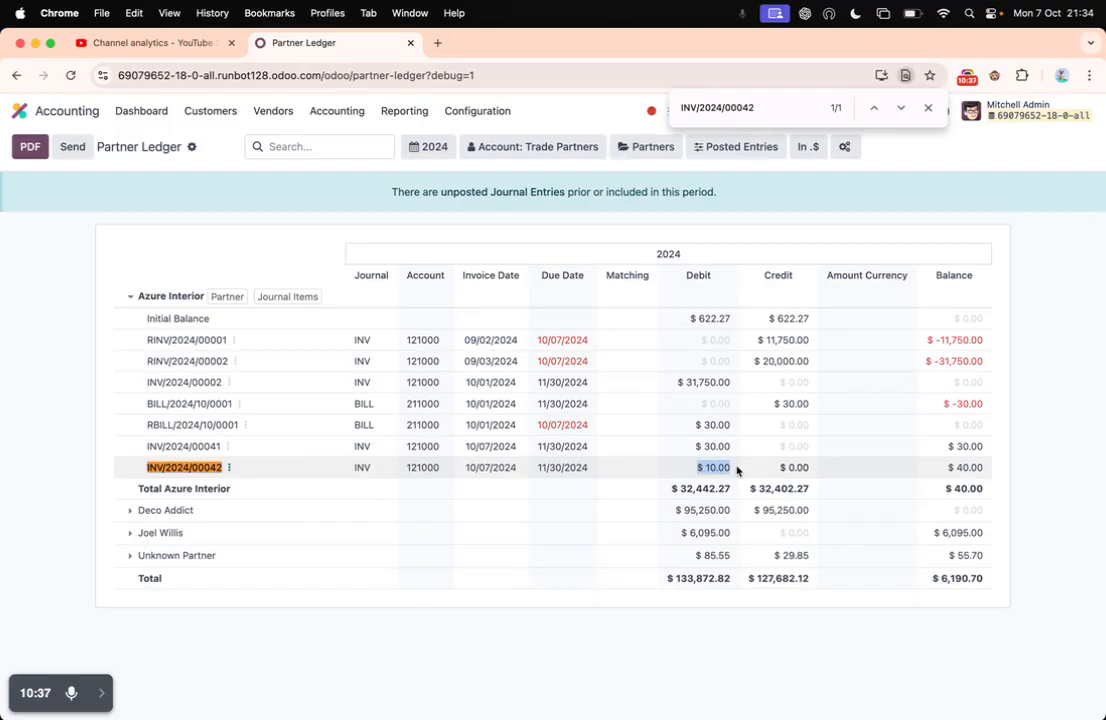
# Review the customer invoices list and return to the home screen with all apps
pyautogui.click(220, 116)
pyautogui.click(236, 140)
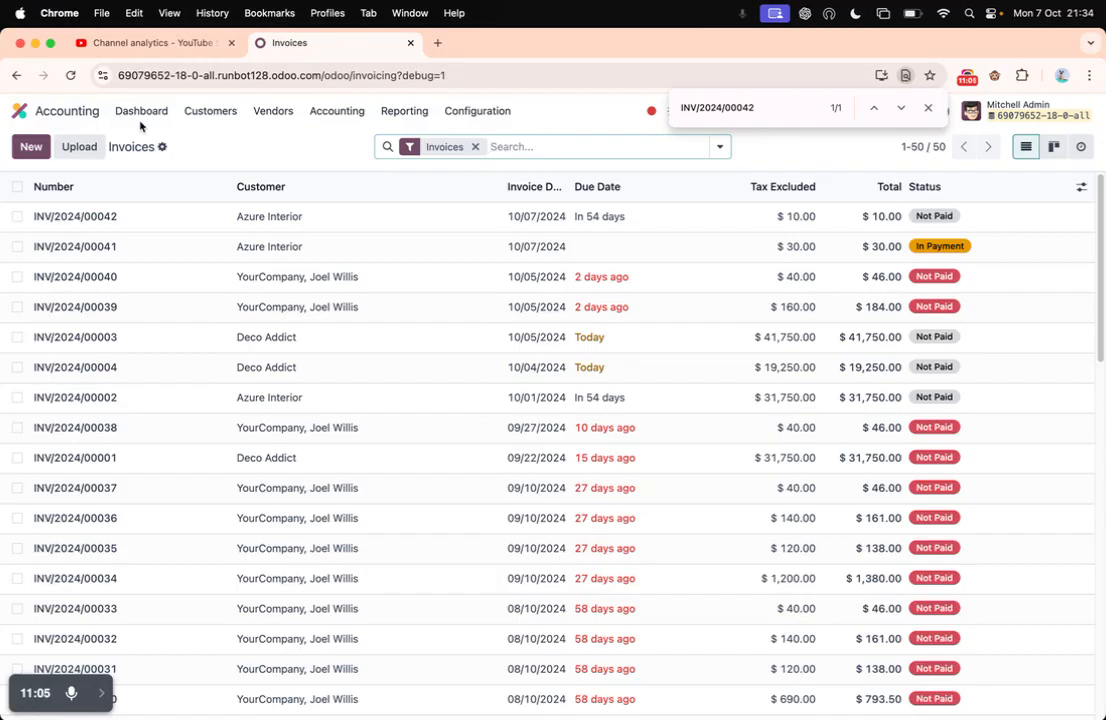
pyautogui.click(21, 111)
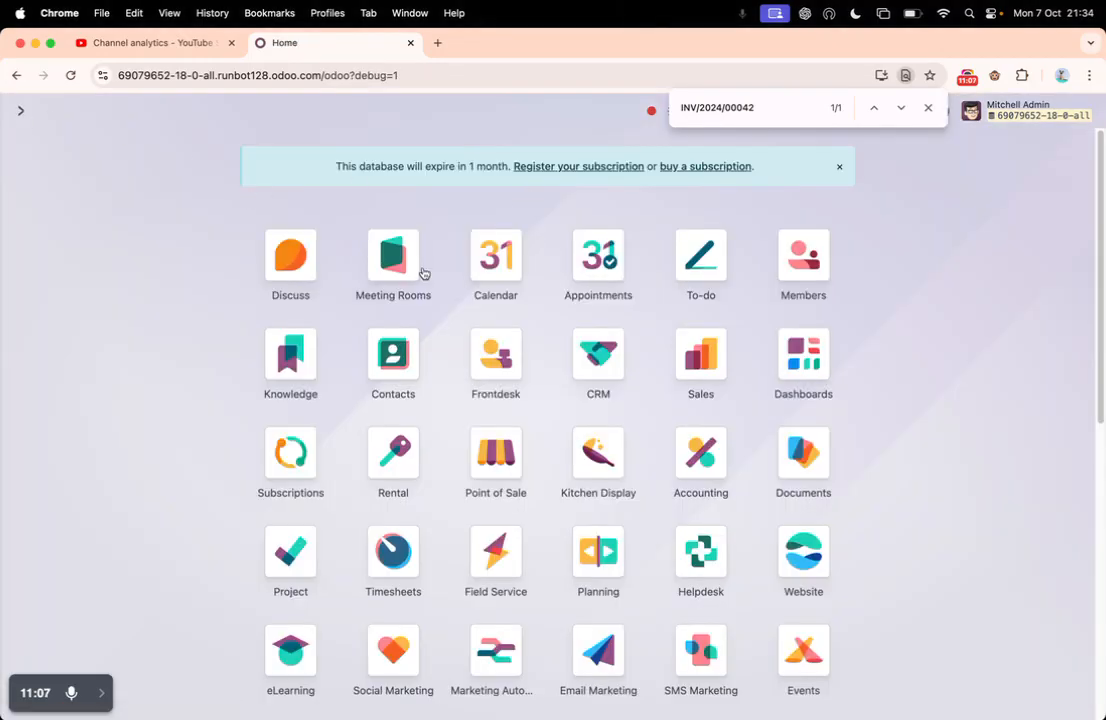
pyautogui.moveTo(101, 697)
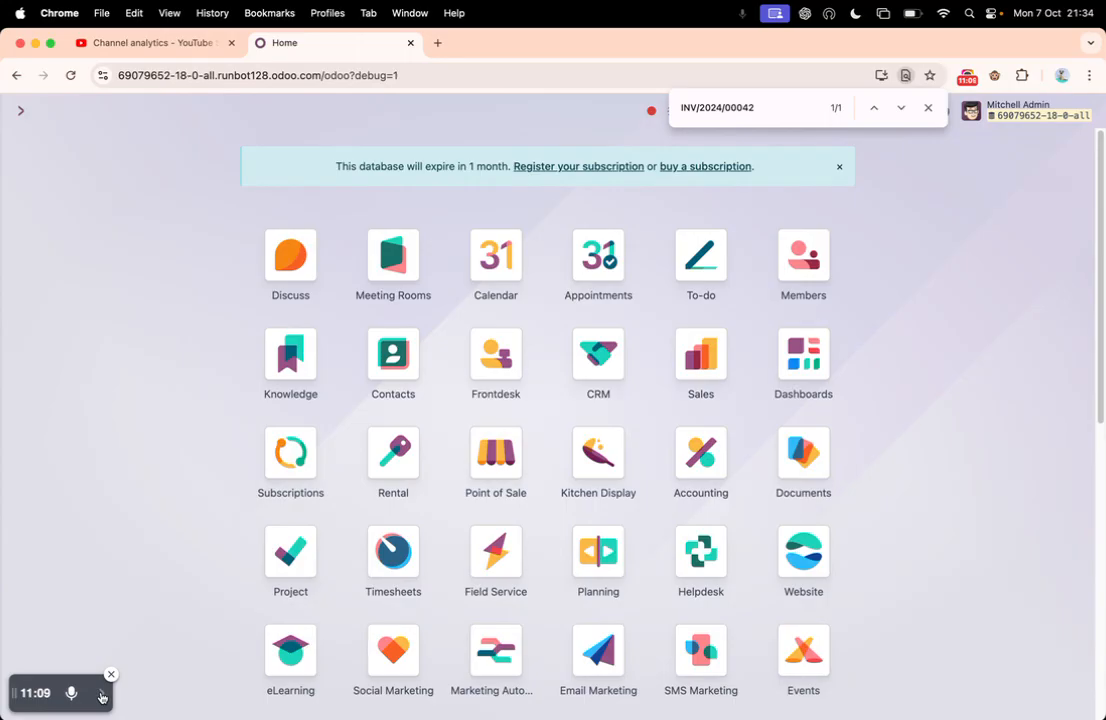